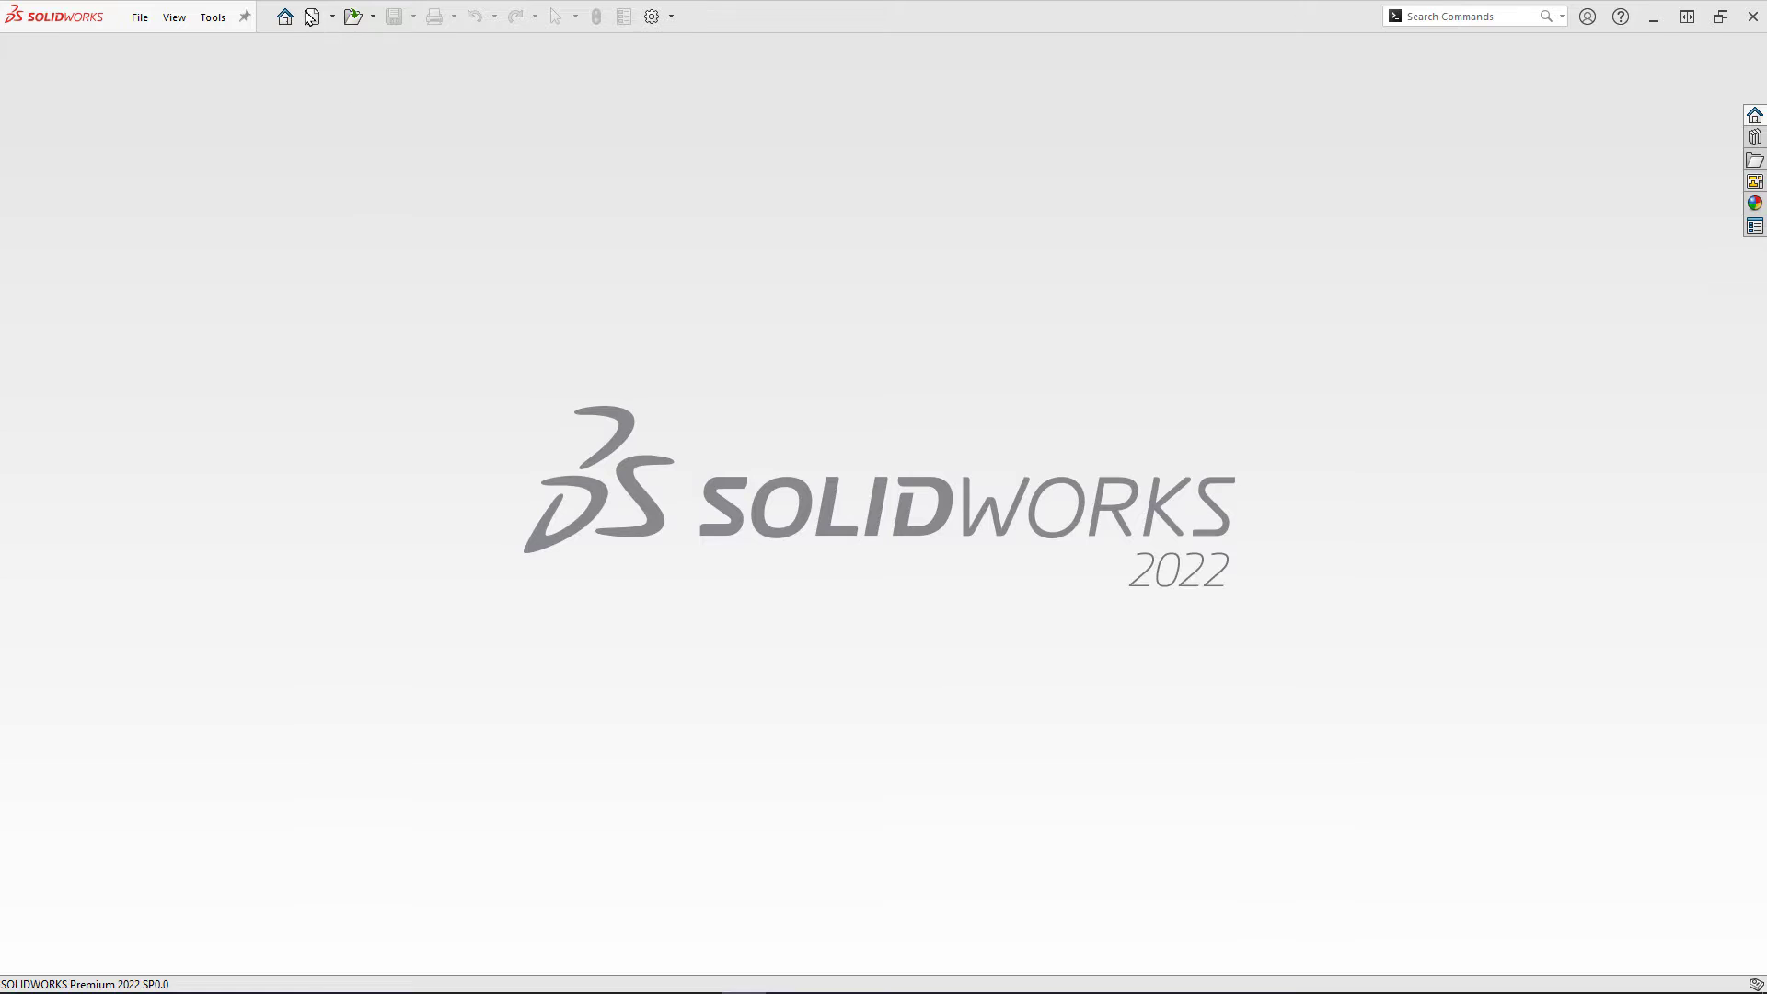
- Create a new assembly document
{"action": "left_click", "coordinate": [311, 16]}
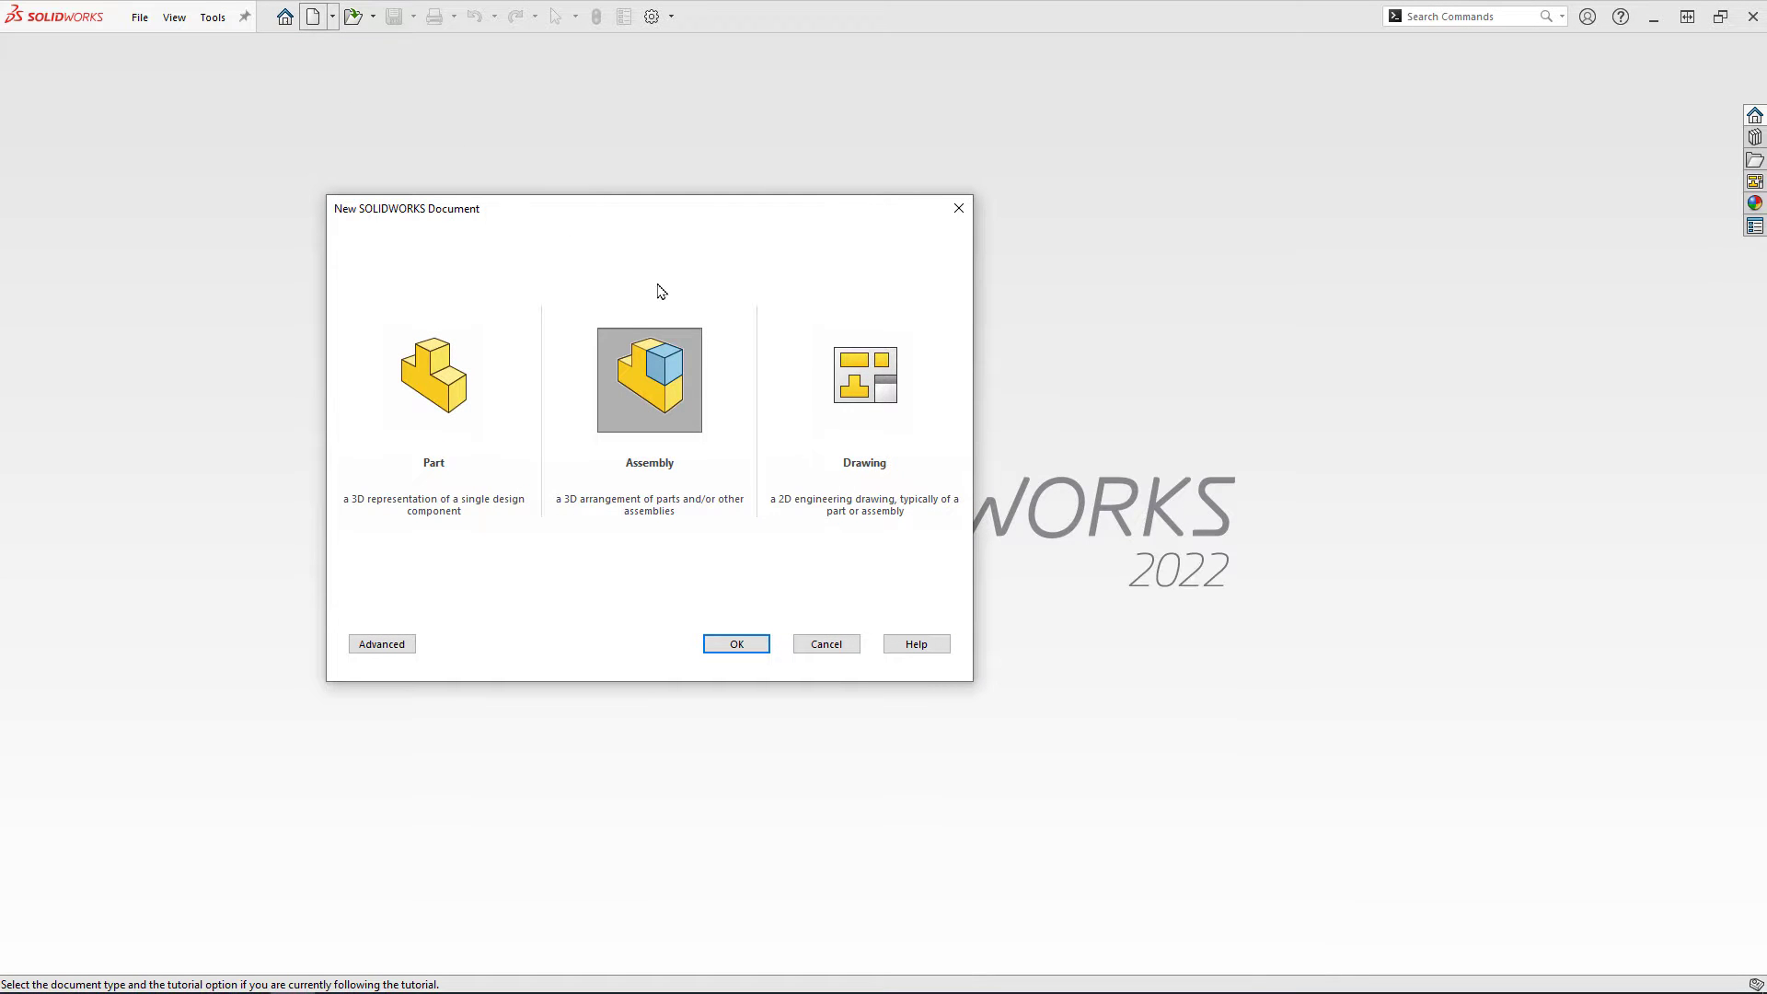
{"action": "left_click", "coordinate": [655, 370]}
{"action": "left_click", "coordinate": [401, 646]}
{"action": "left_click", "coordinate": [719, 648]}
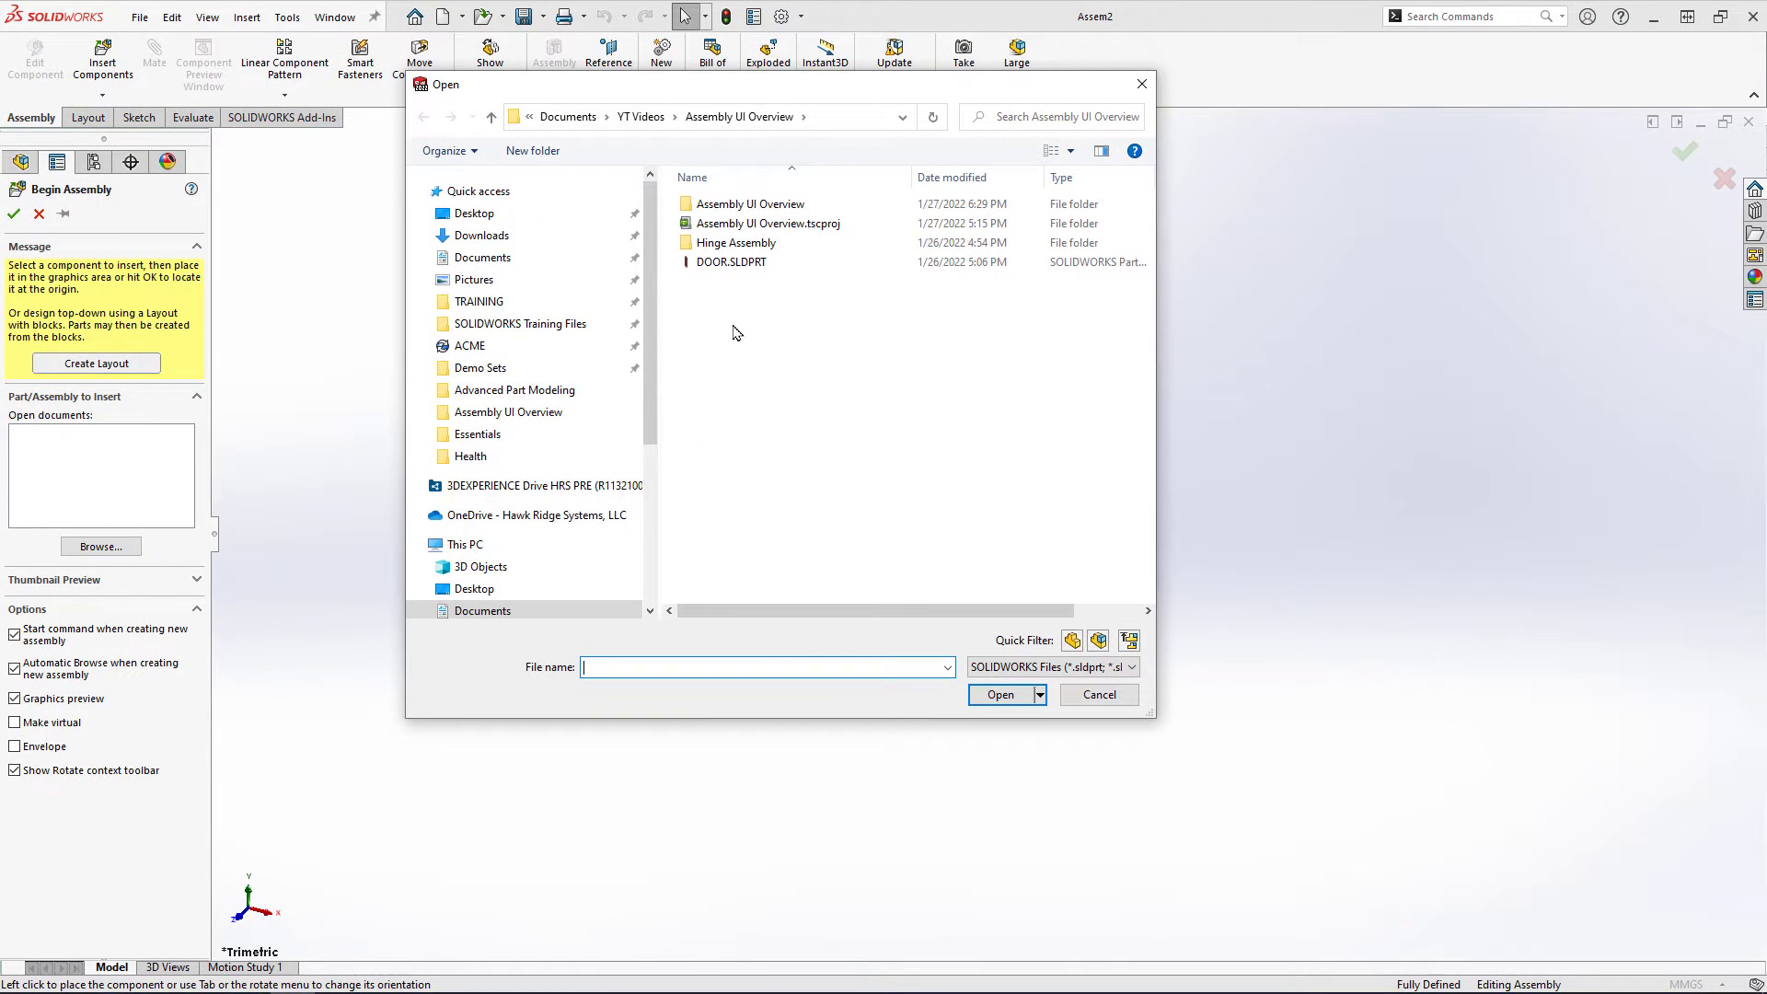
- Load HINGE PLATE.SLDPRT from the Hinge Assembly > HINGE folder for insertion
{"action": "double_click", "coordinate": [739, 243]}
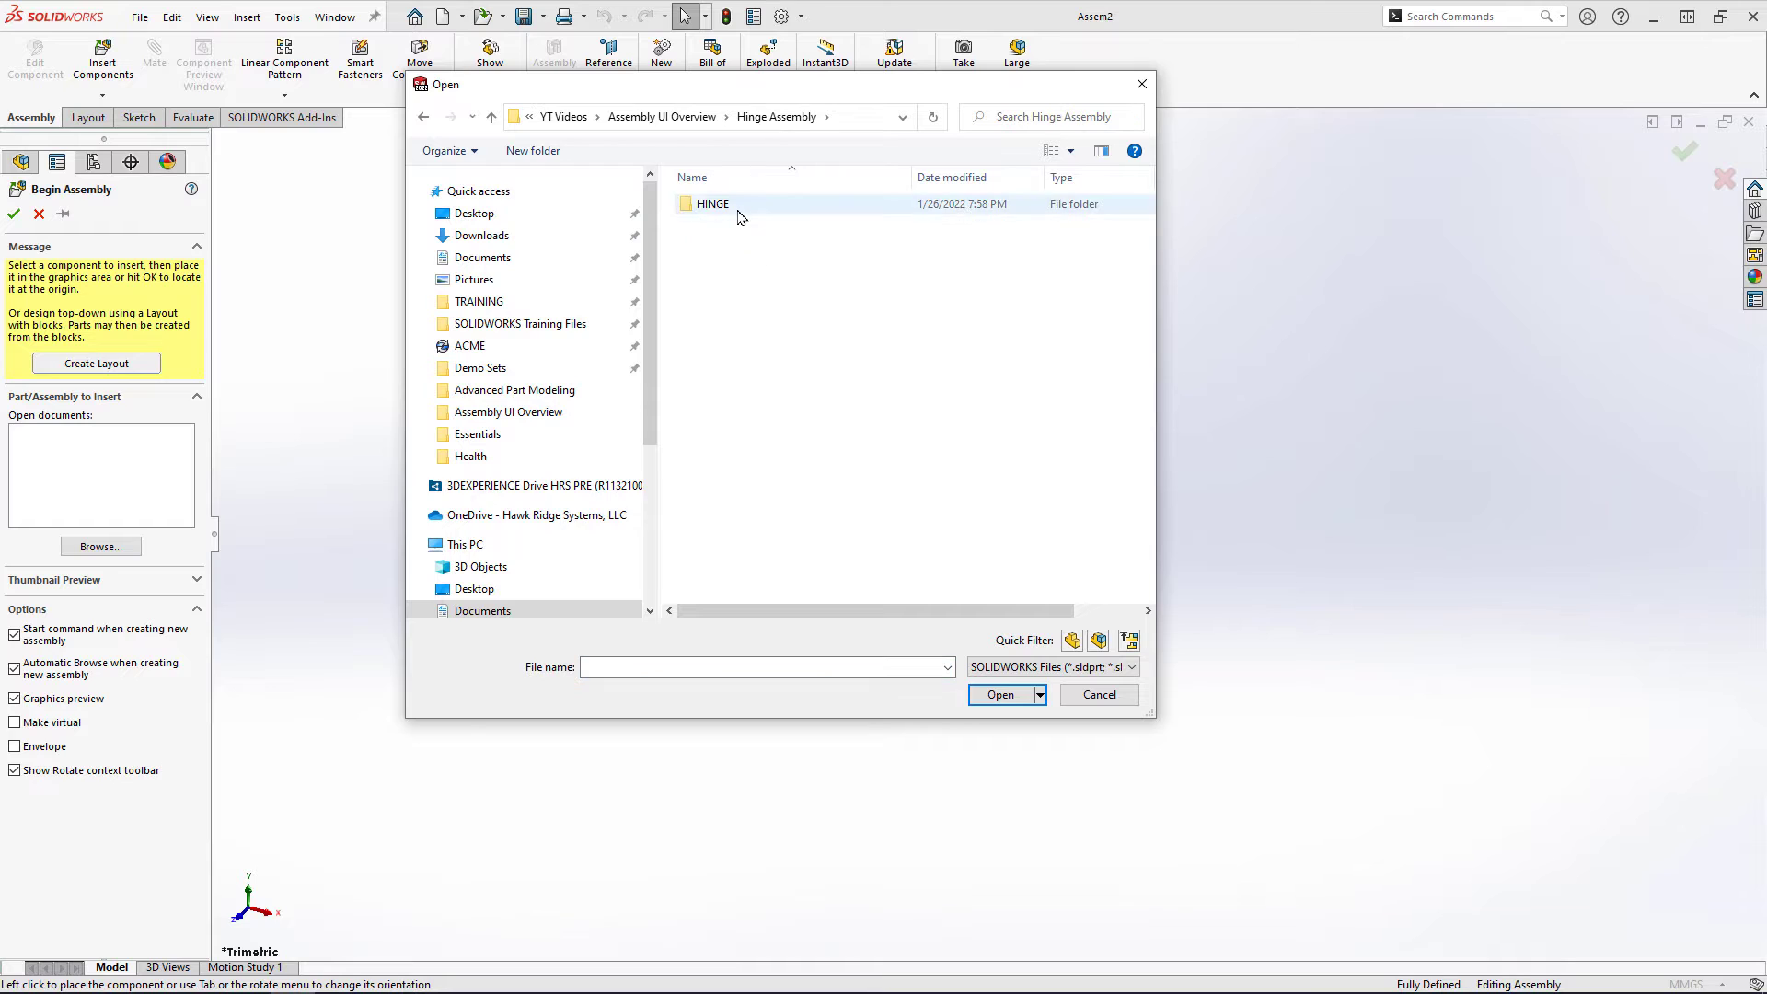
{"action": "left_click", "coordinate": [738, 211]}
{"action": "double_click", "coordinate": [737, 208]}
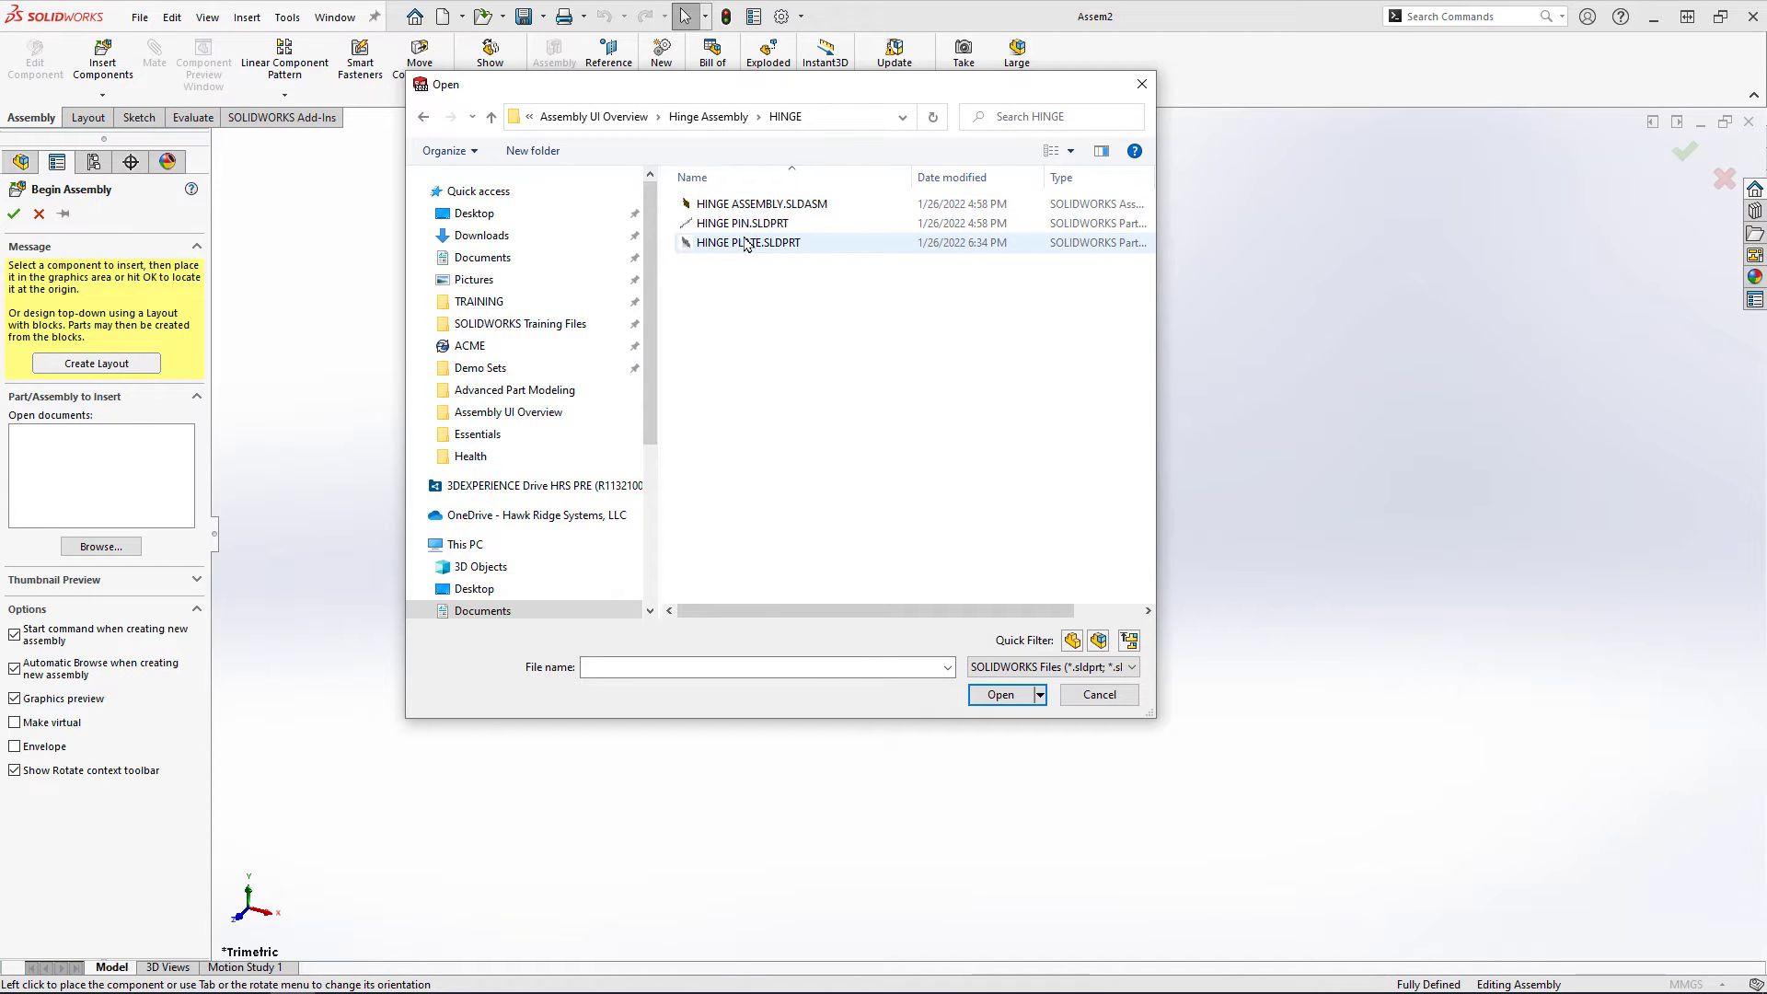
{"action": "left_click", "coordinate": [746, 243]}
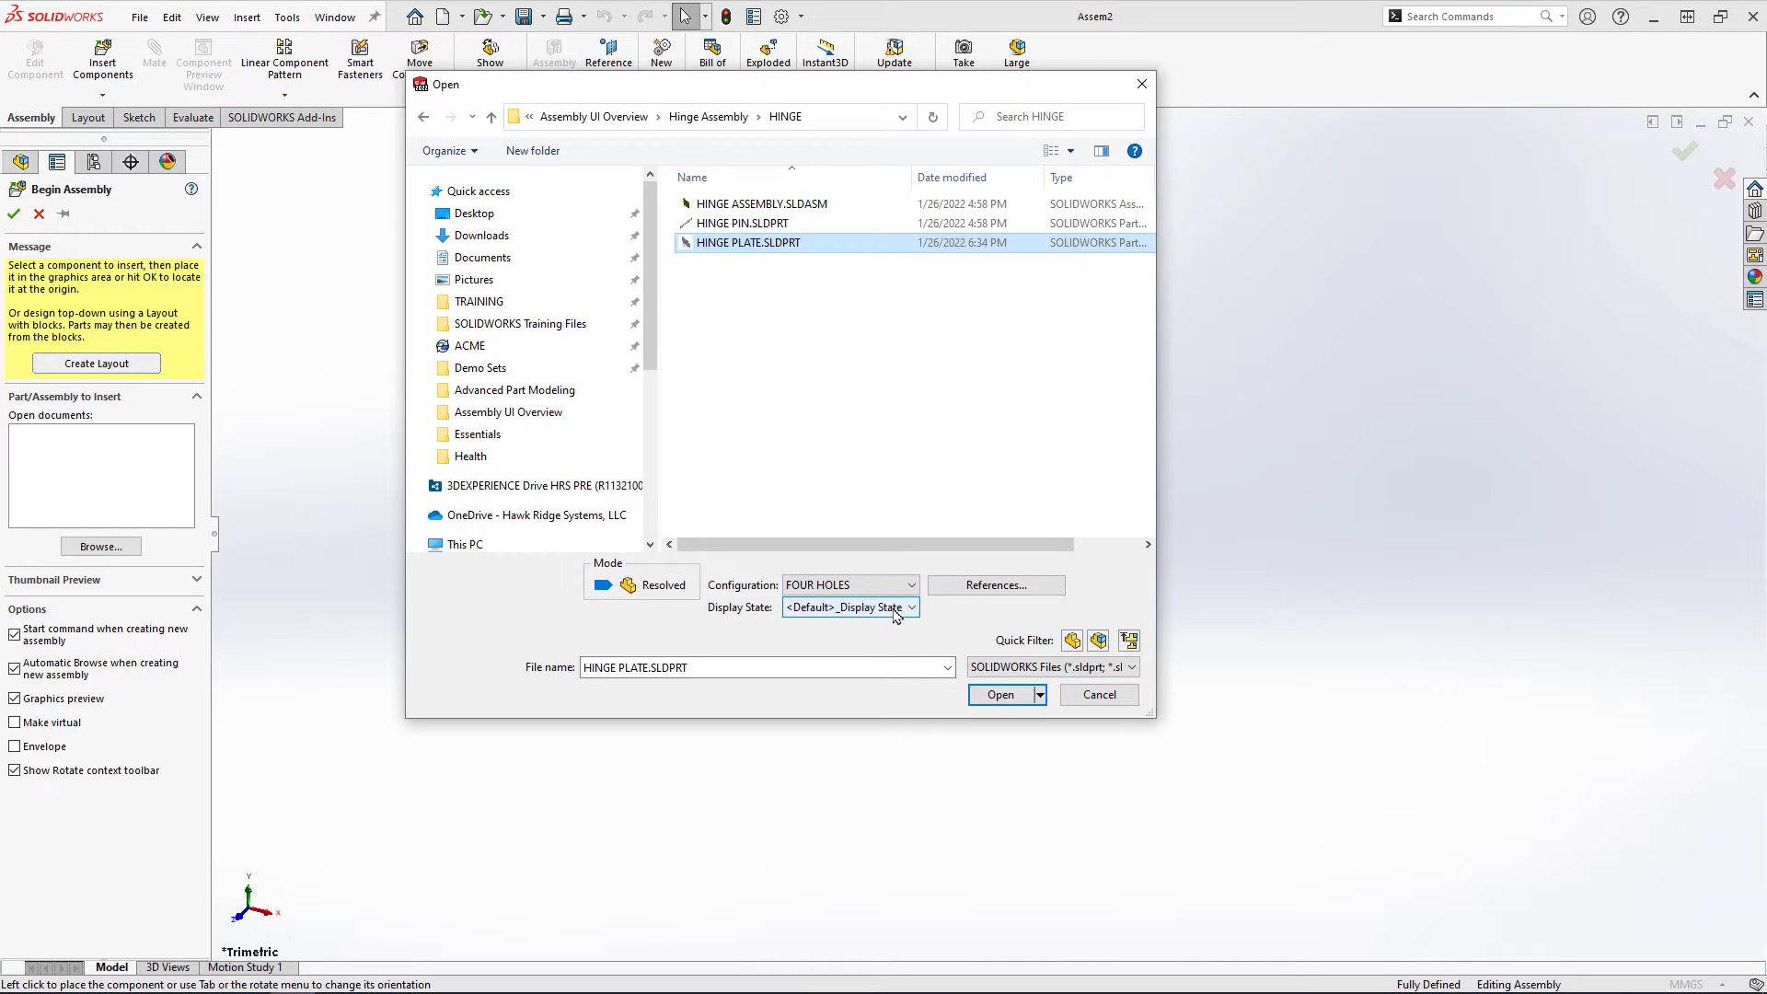
{"action": "left_click", "coordinate": [998, 692]}
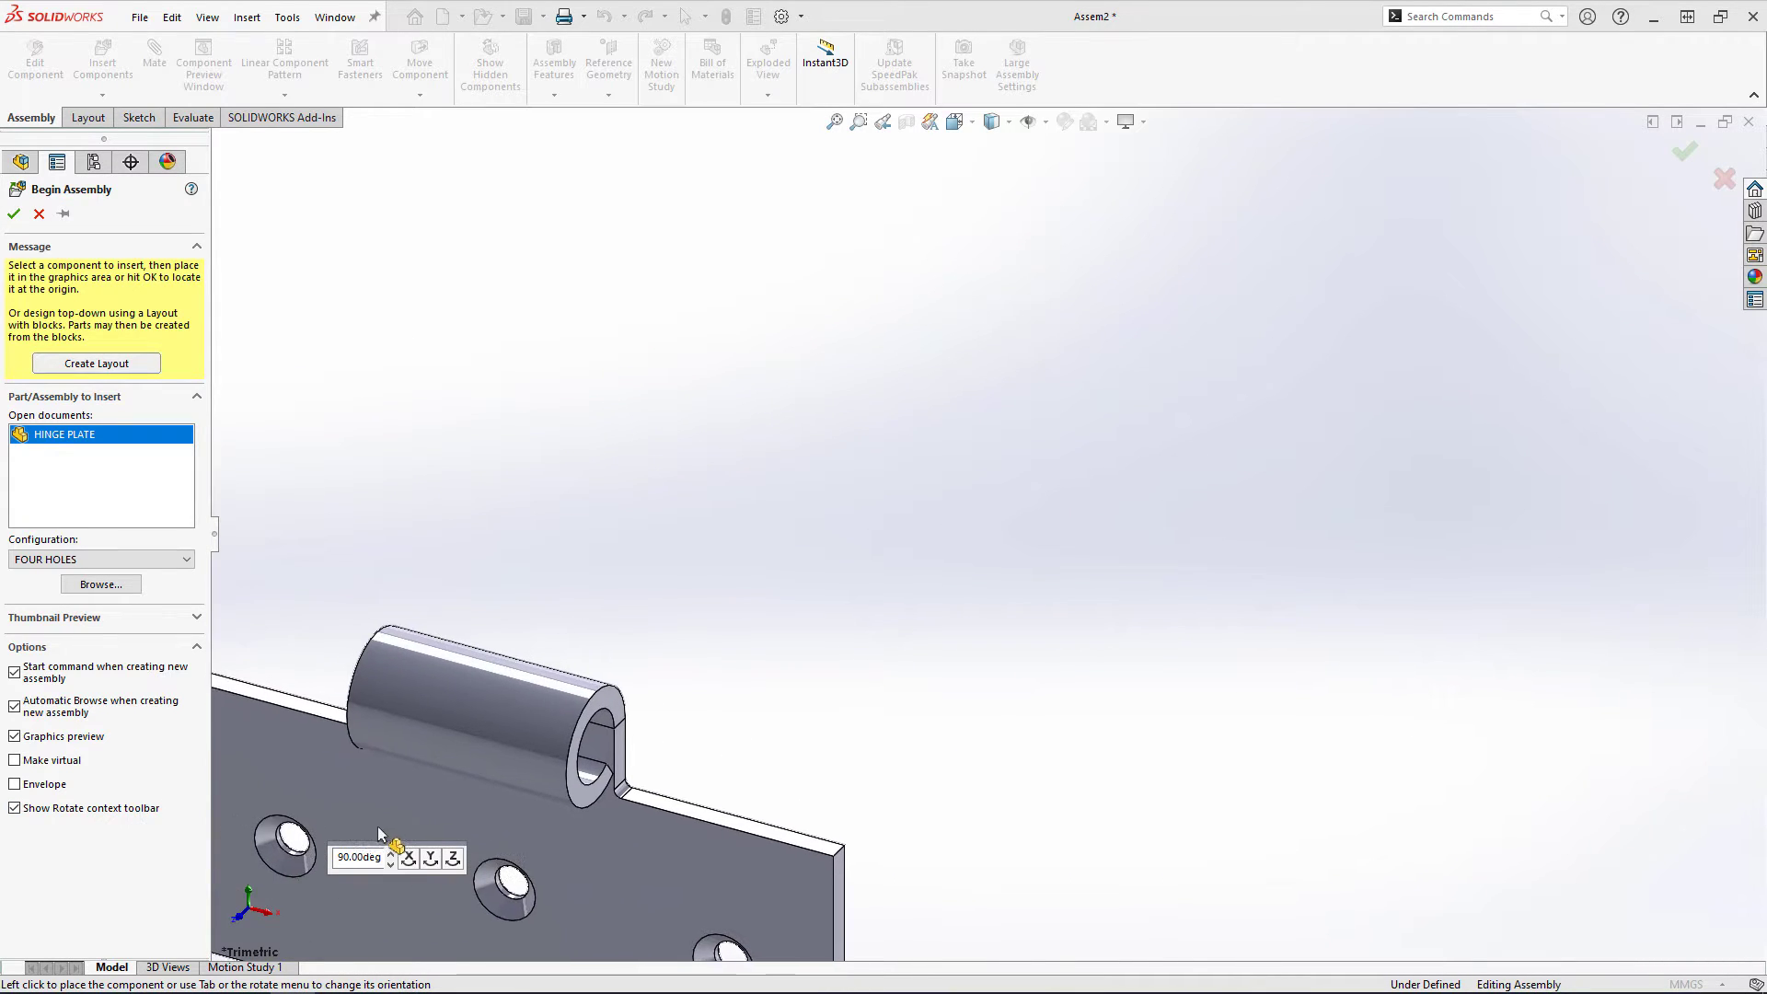
- Turn the HINGE PLATE preview 90° upright and place it at the assembly origin
{"action": "left_click", "coordinate": [451, 856]}
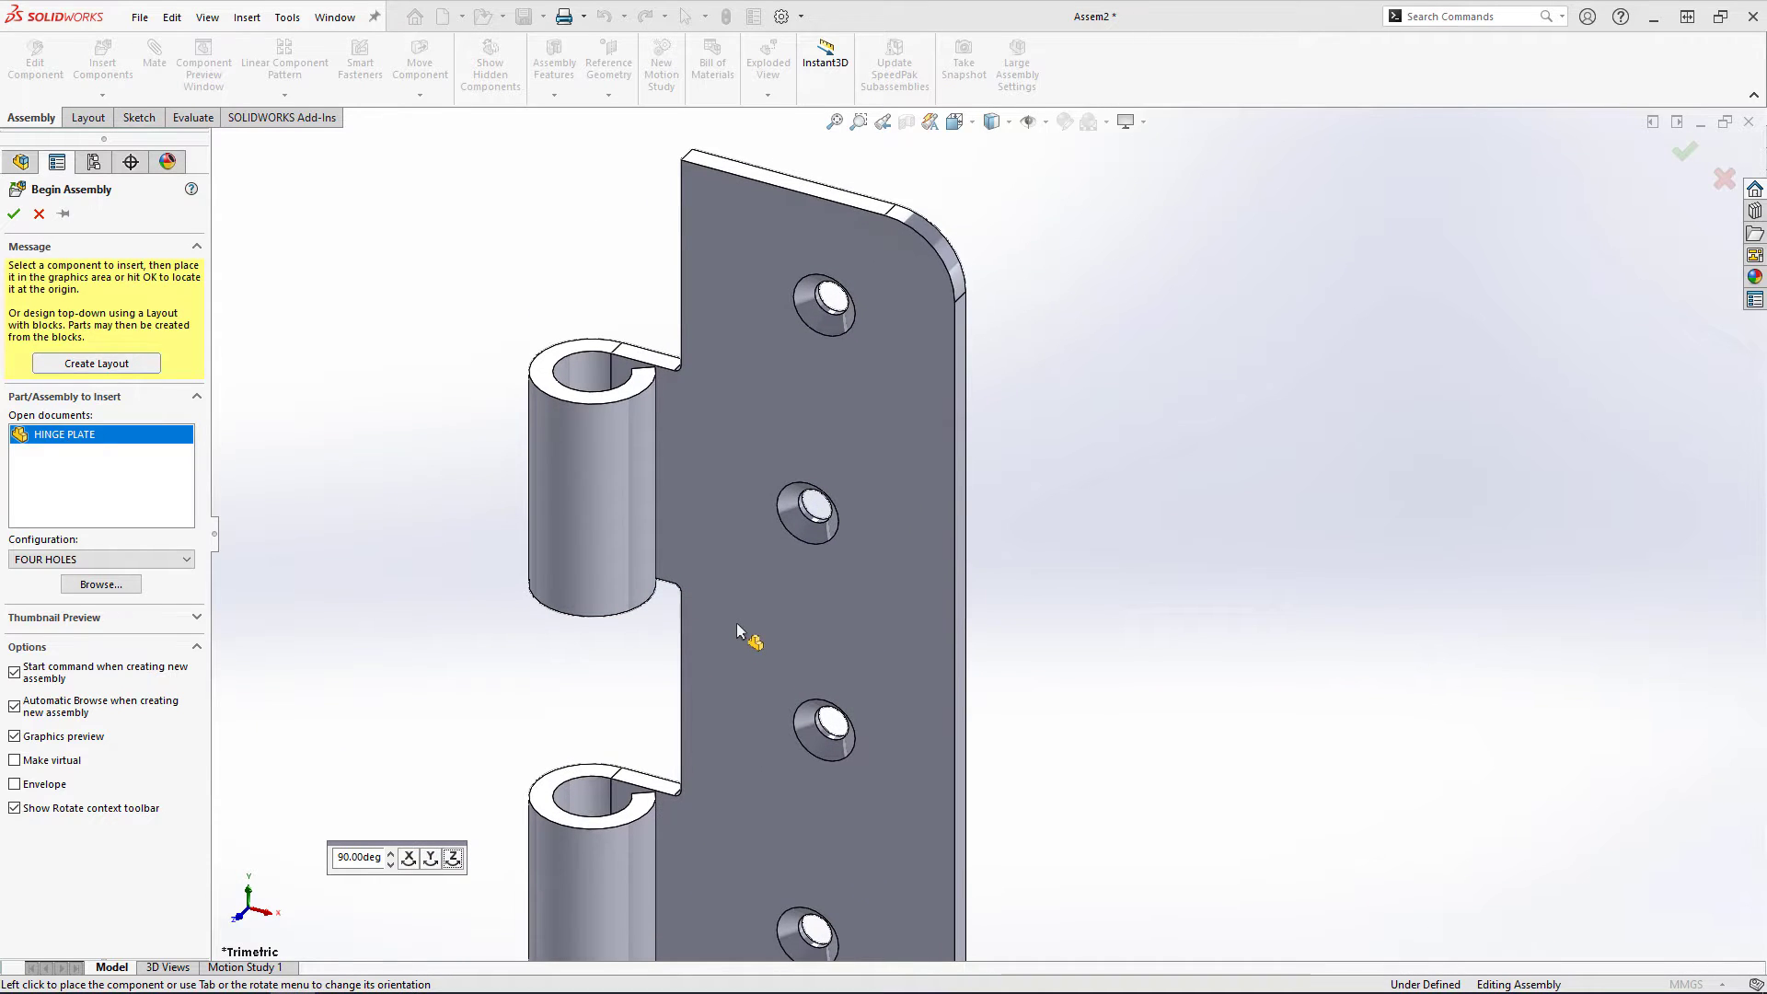
{"action": "scroll", "coordinate": [746, 615], "scroll_direction": "up", "scroll_amount": 4}
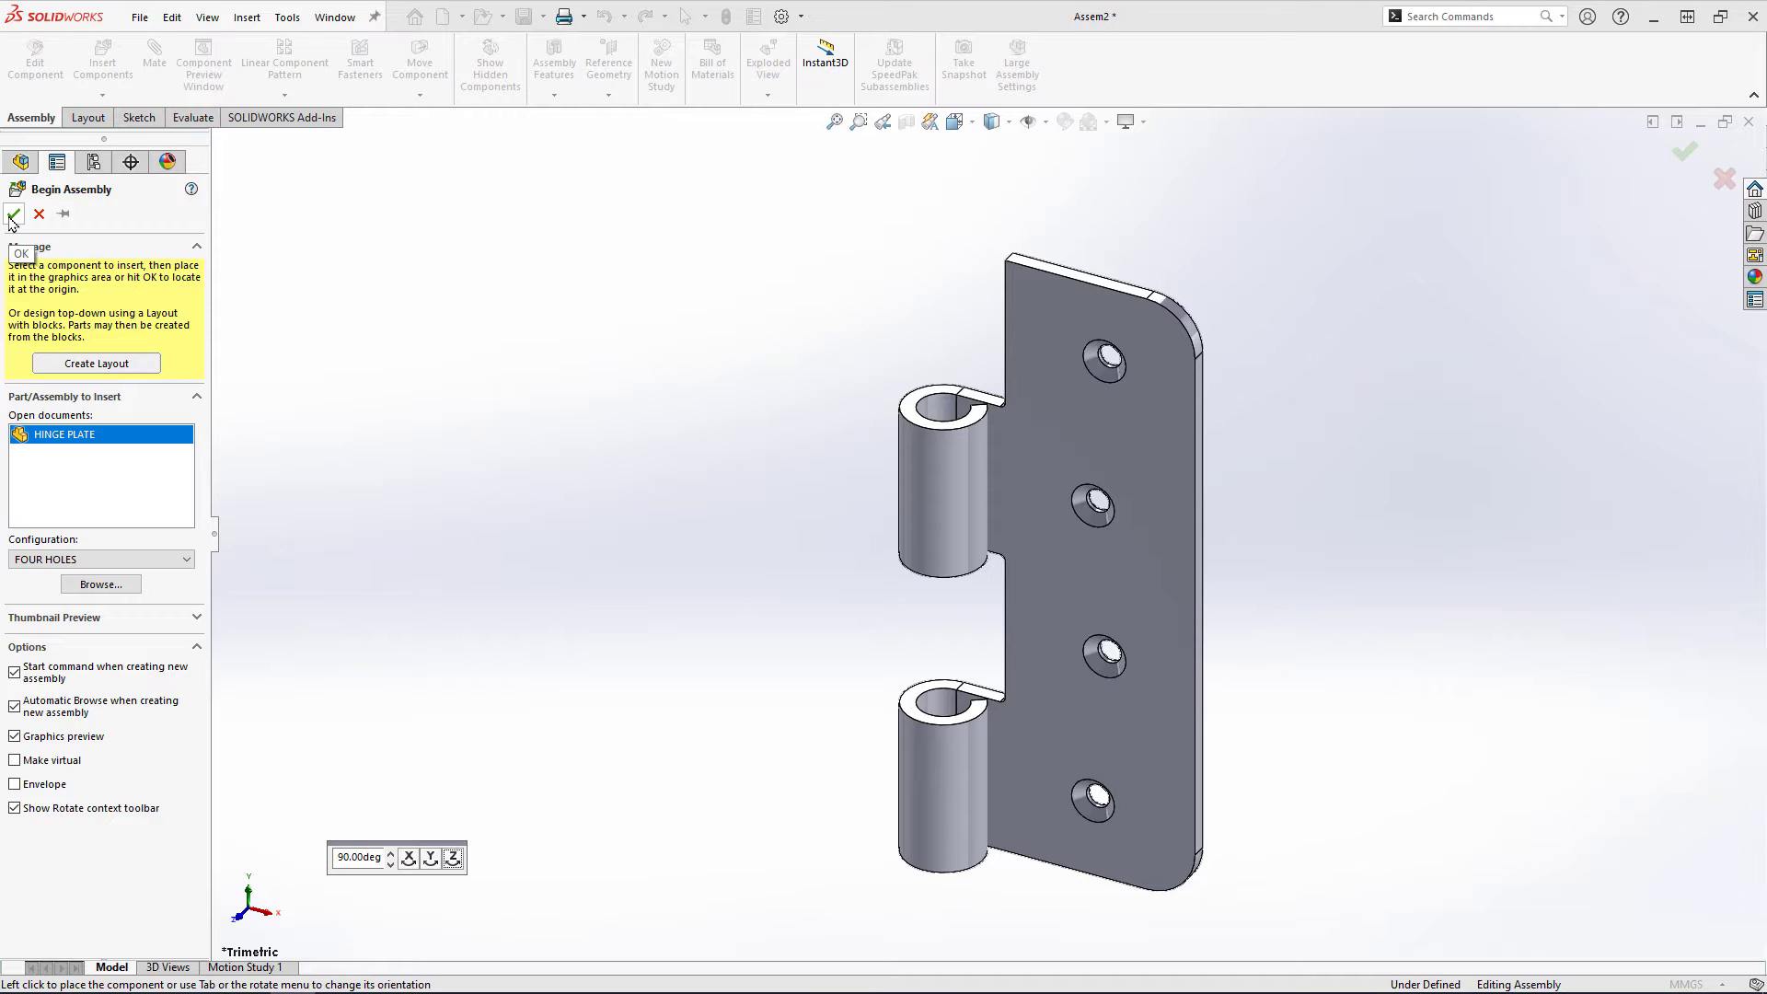
{"action": "left_click", "coordinate": [12, 218]}
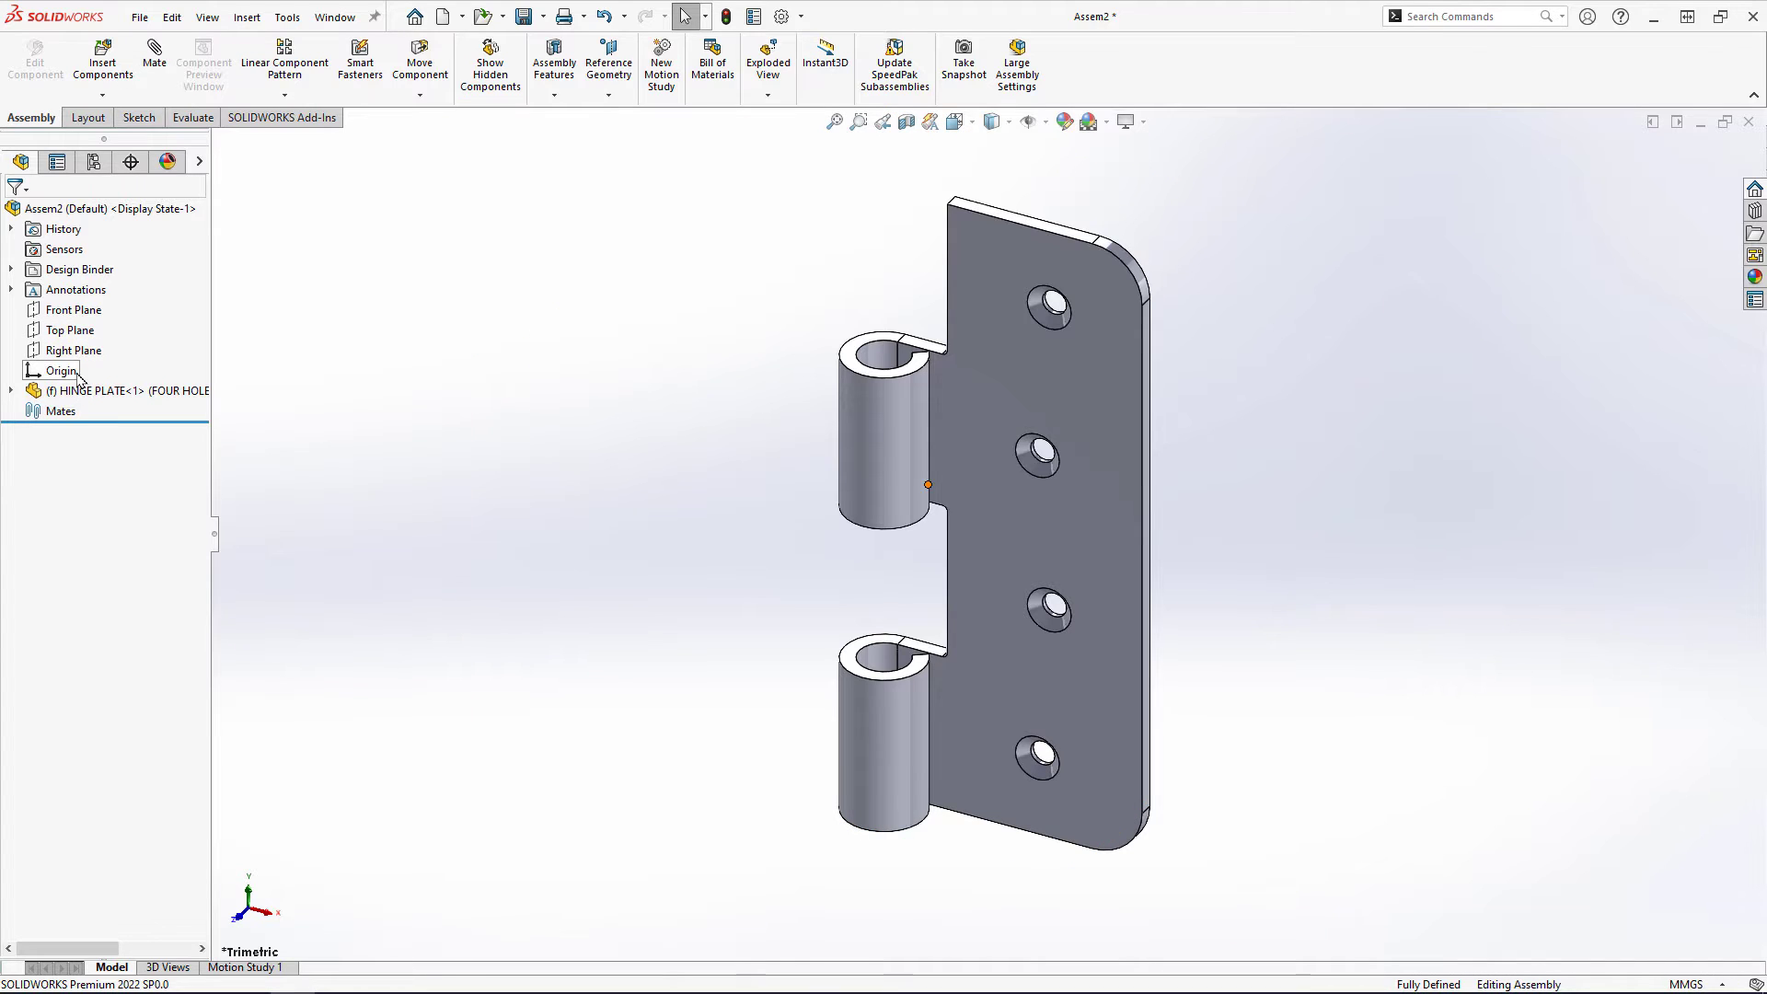
{"action": "key", "text": "z"}
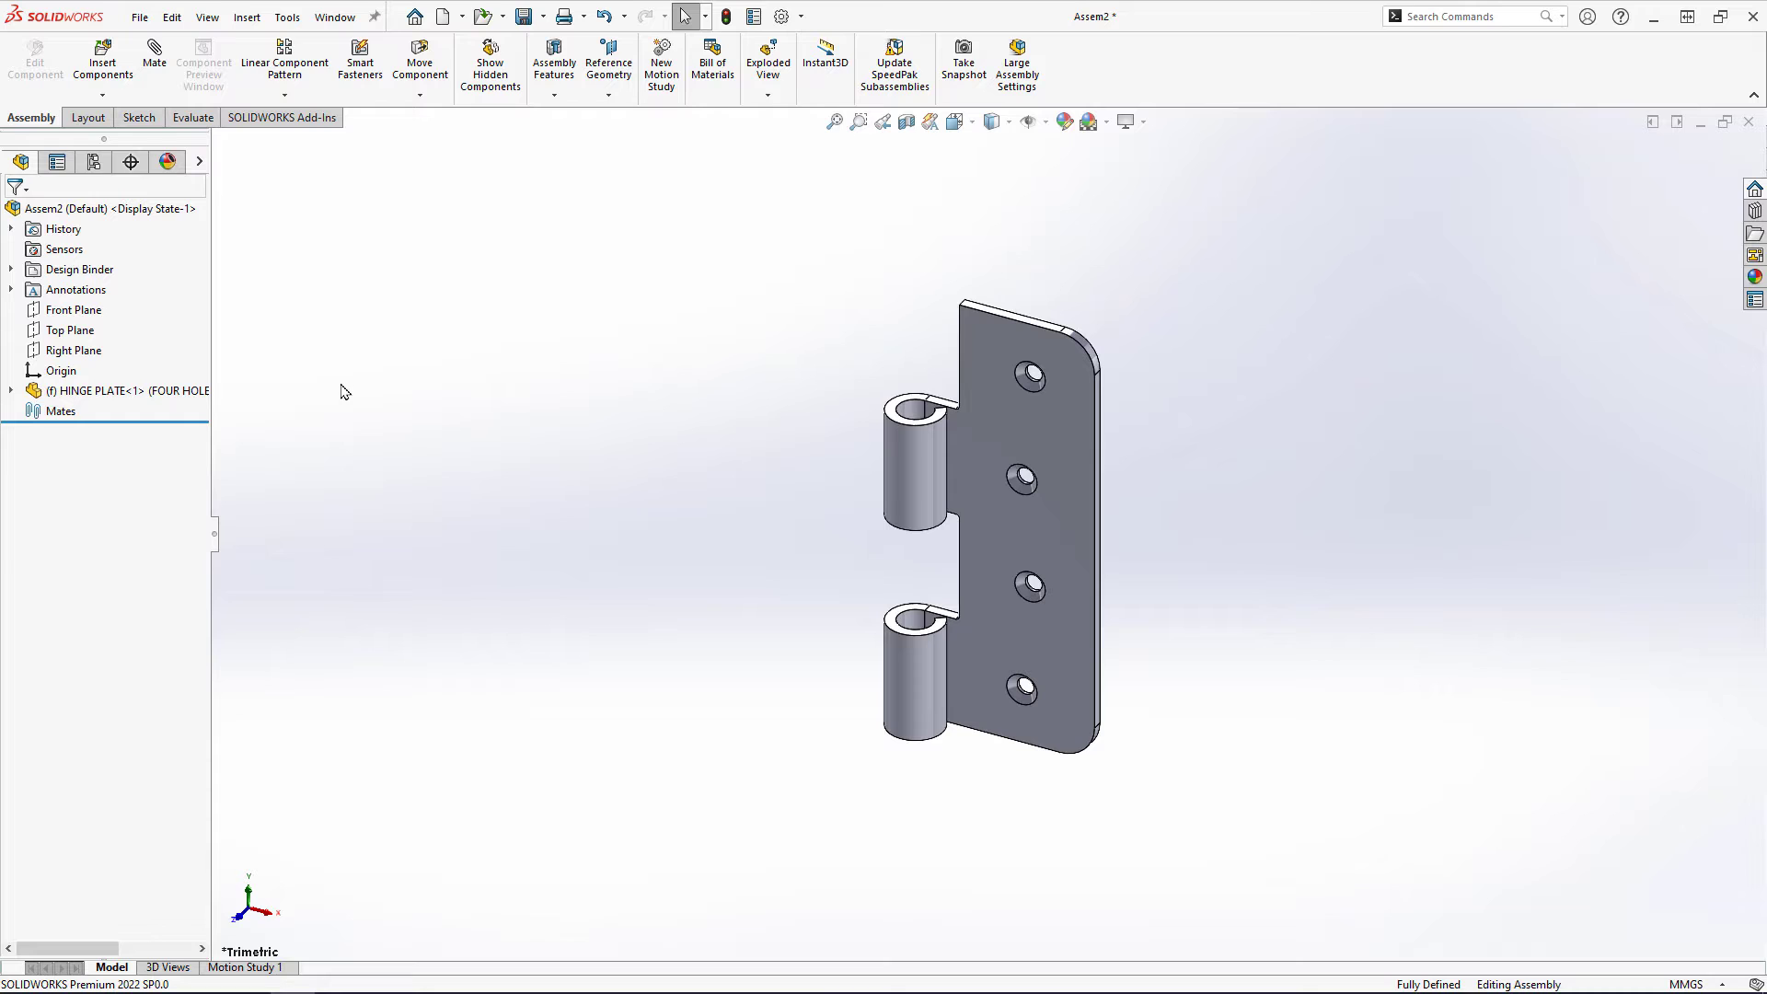
{"action": "left_click", "coordinate": [11, 391]}
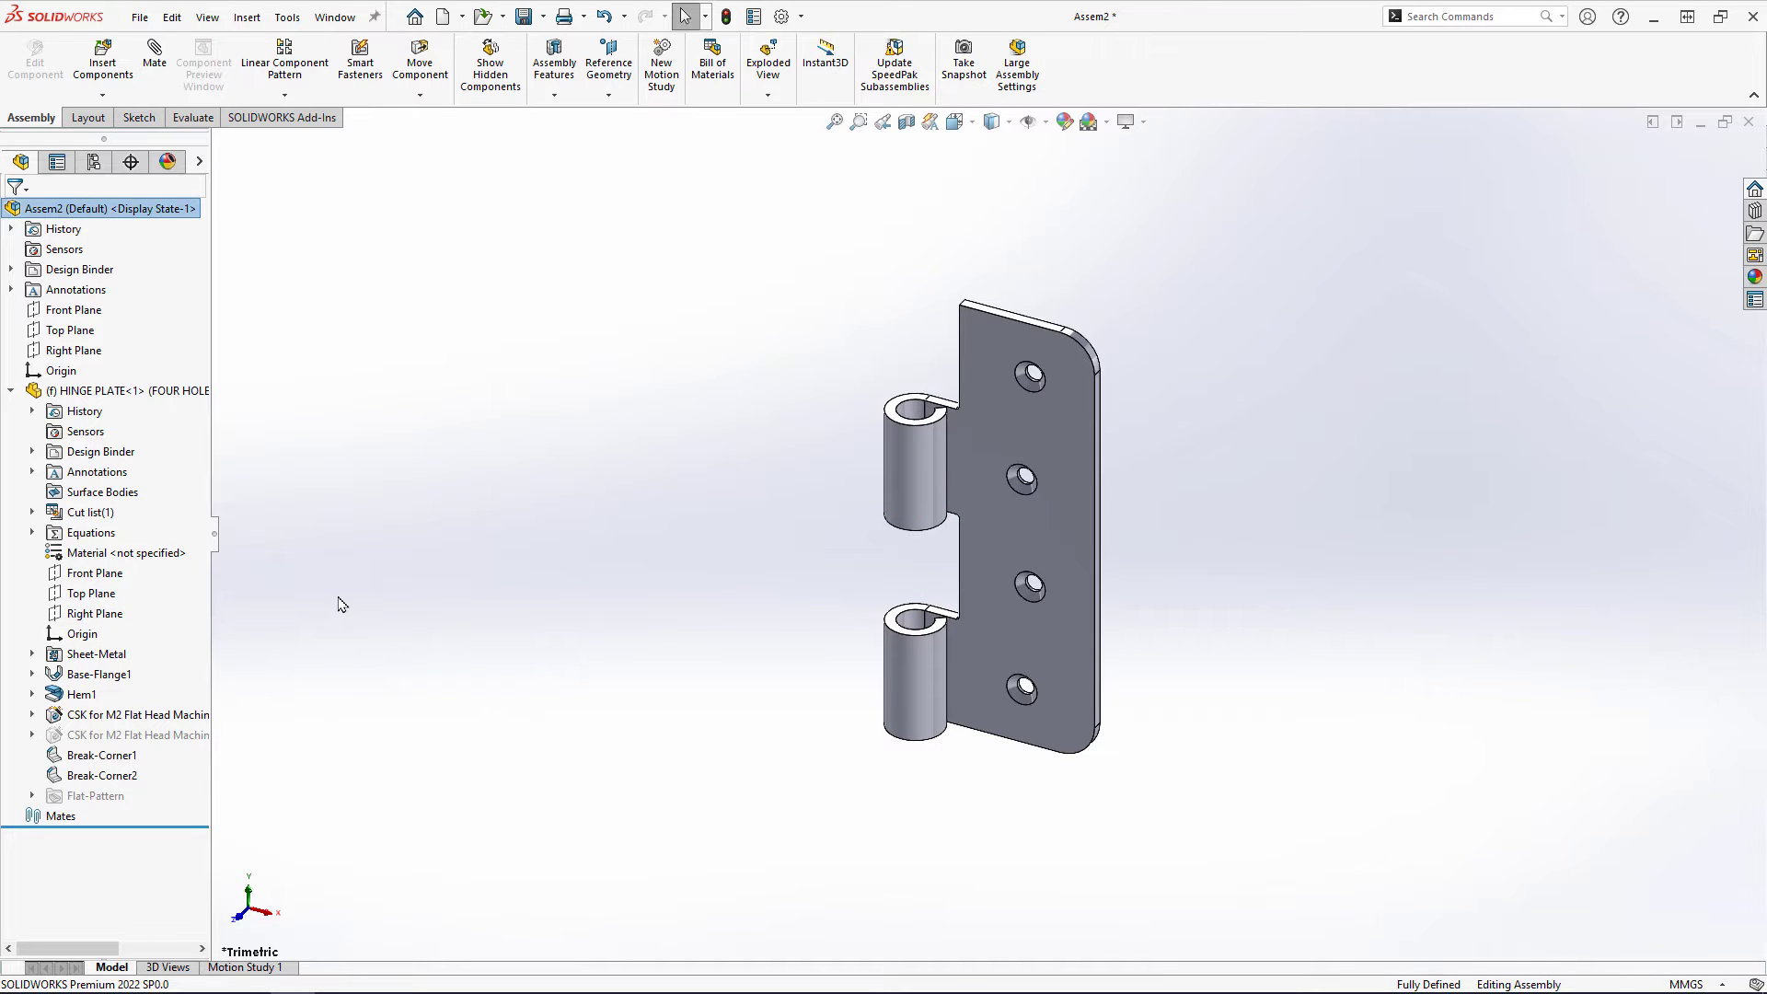
{"action": "left_click", "coordinate": [11, 393]}
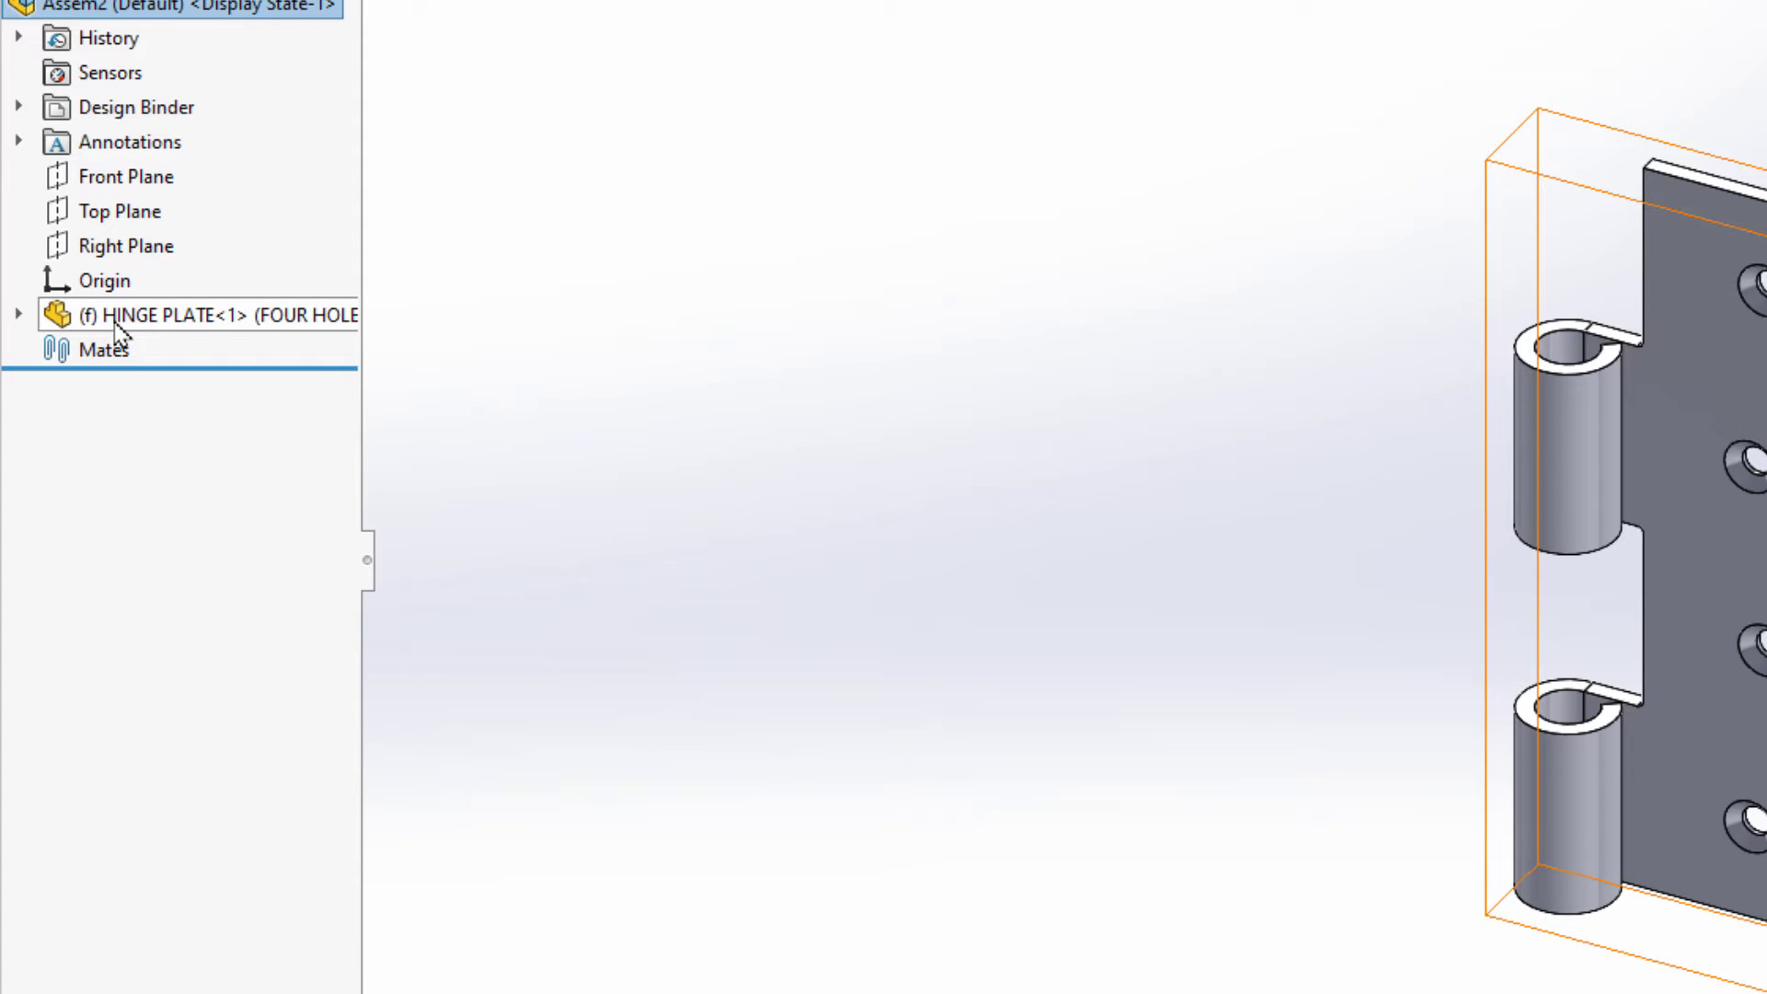
{"action": "left_click_drag", "start_coordinate": [367, 358], "coordinate": [415, 342]}
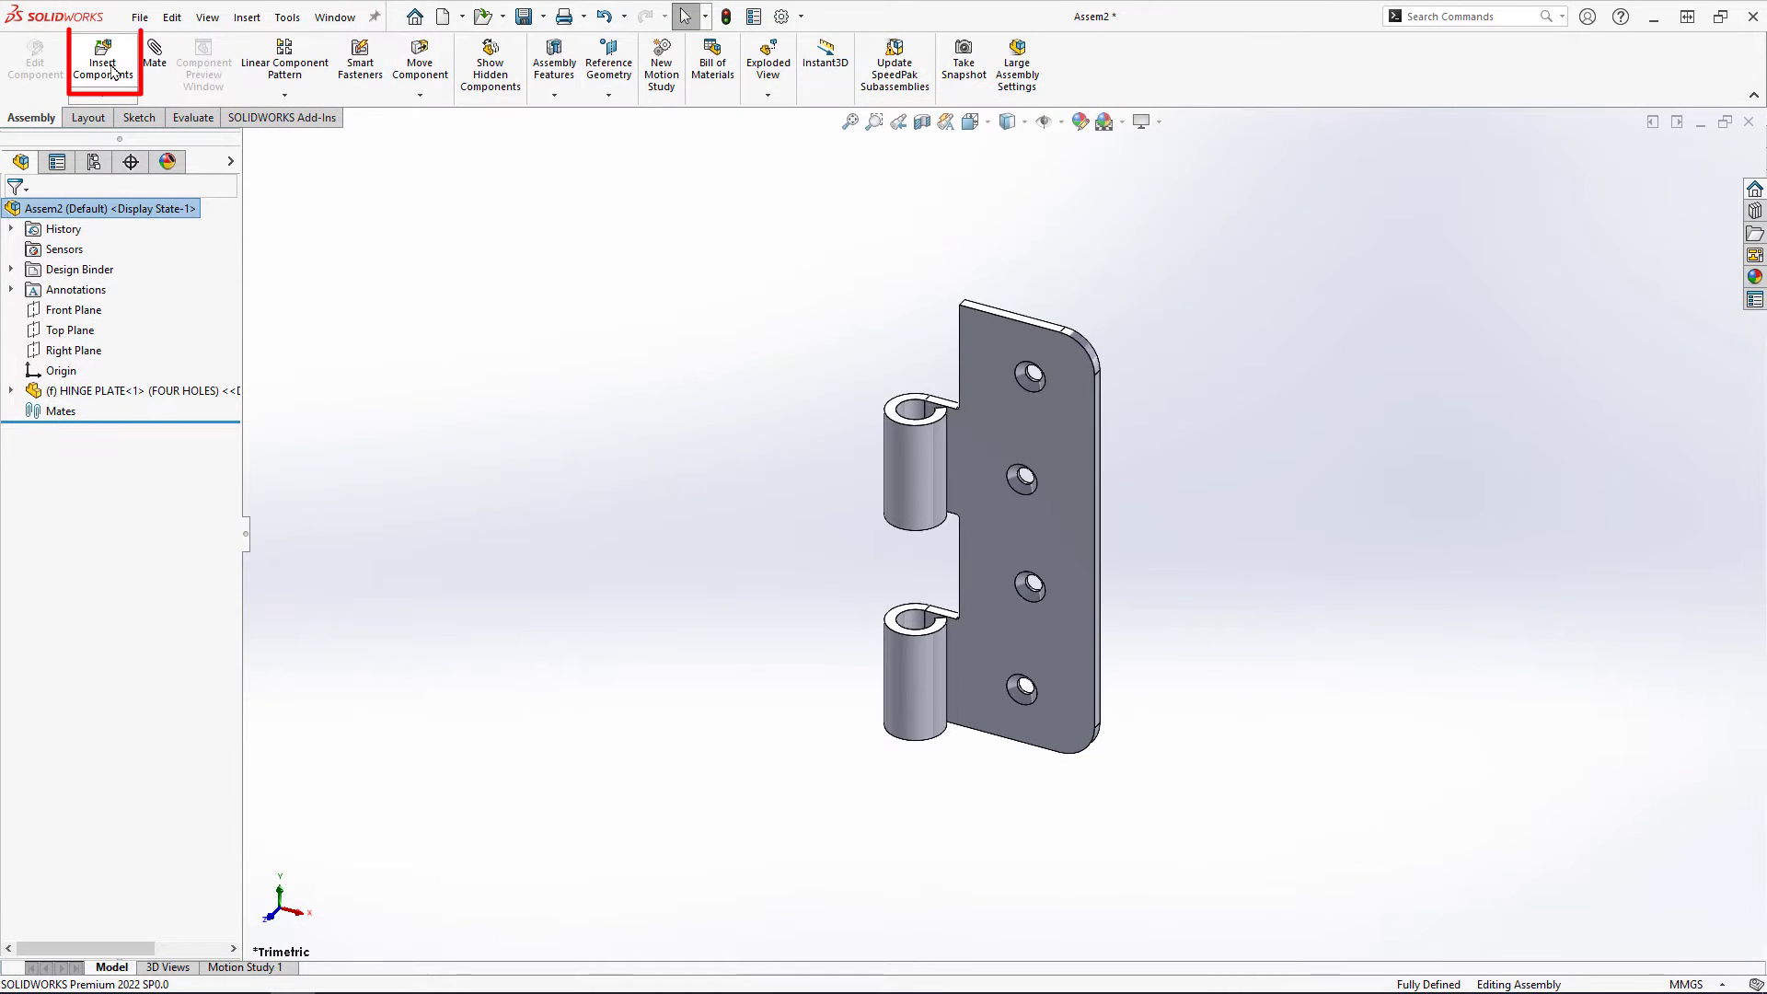
- Insert HINGE PIN.SLDPRT and drop it beside the hinge plate
{"action": "left_click", "coordinate": [113, 71]}
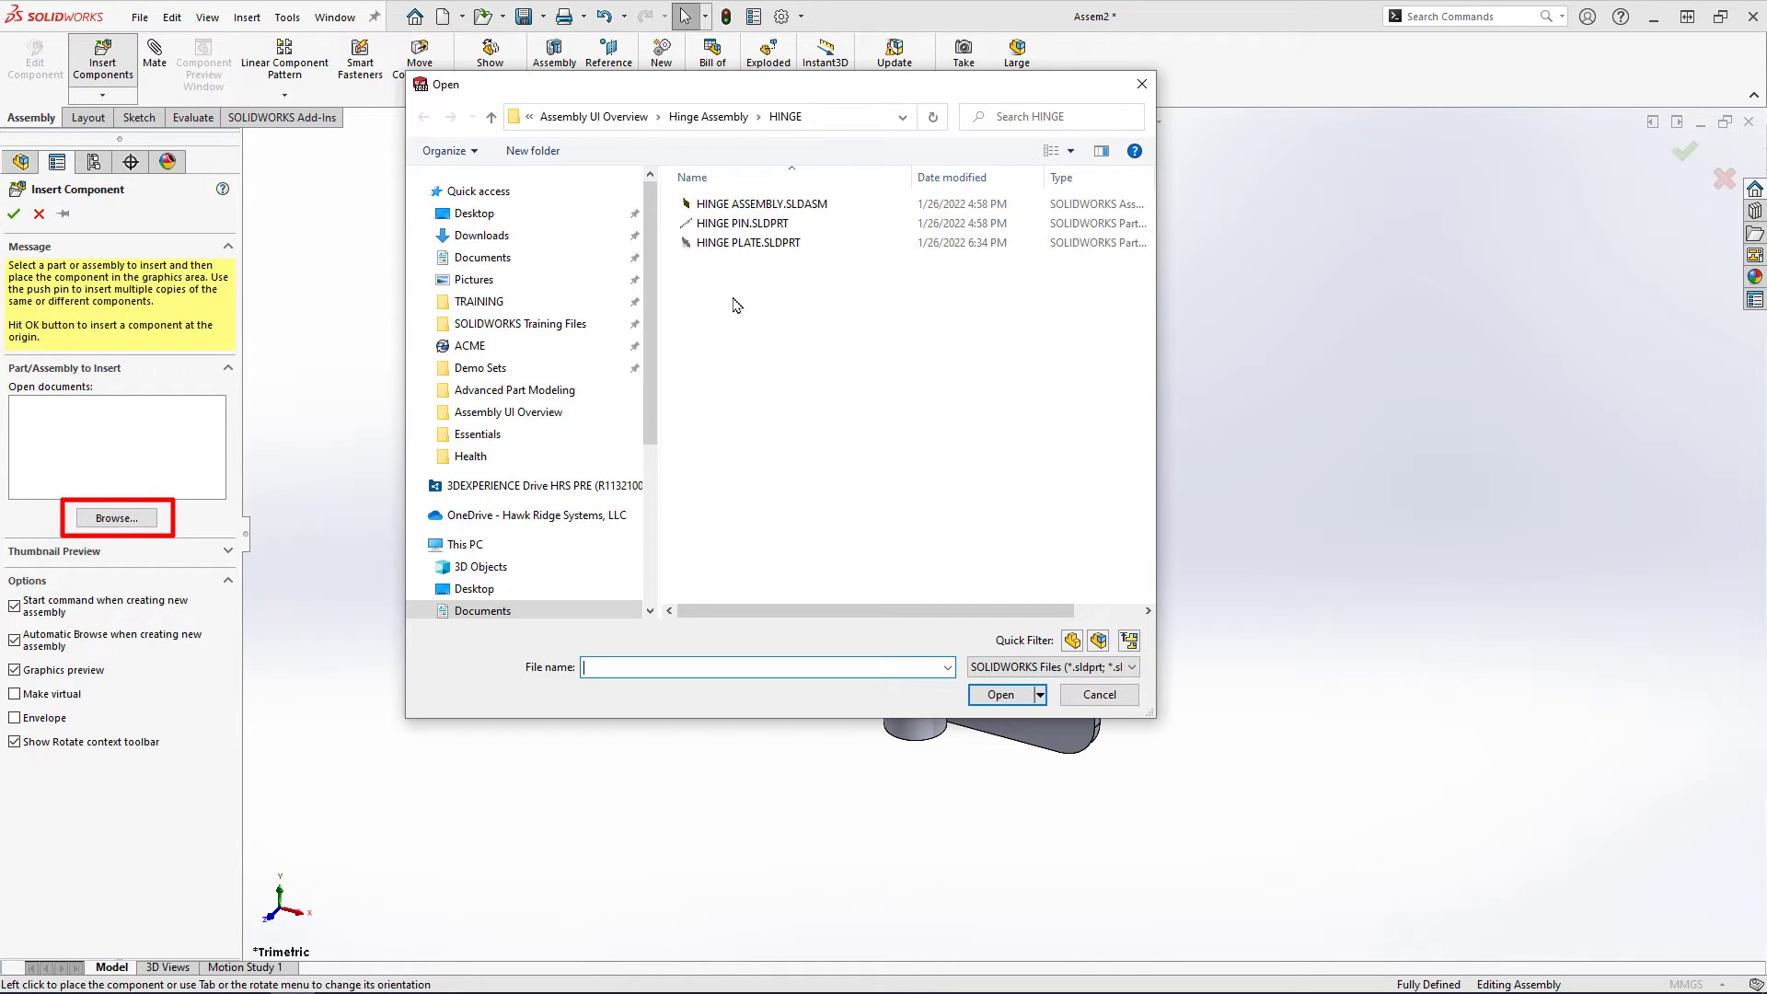
{"action": "left_click", "coordinate": [741, 224]}
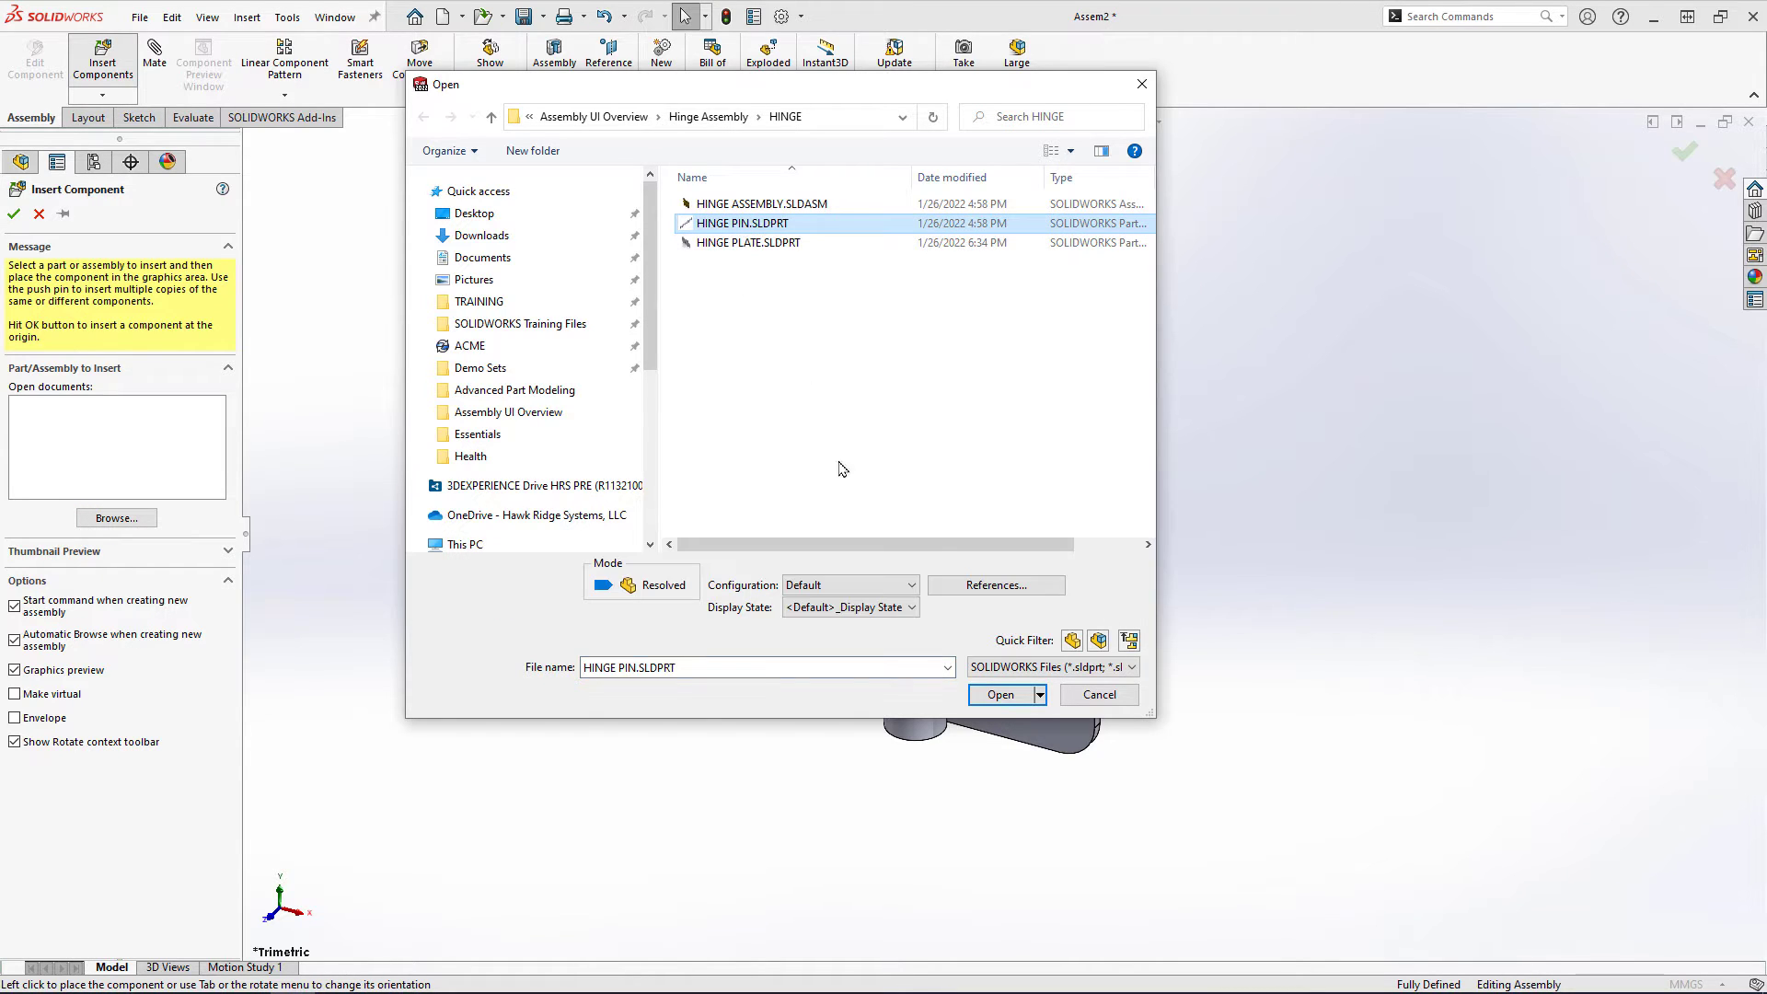
{"action": "left_click", "coordinate": [1001, 694]}
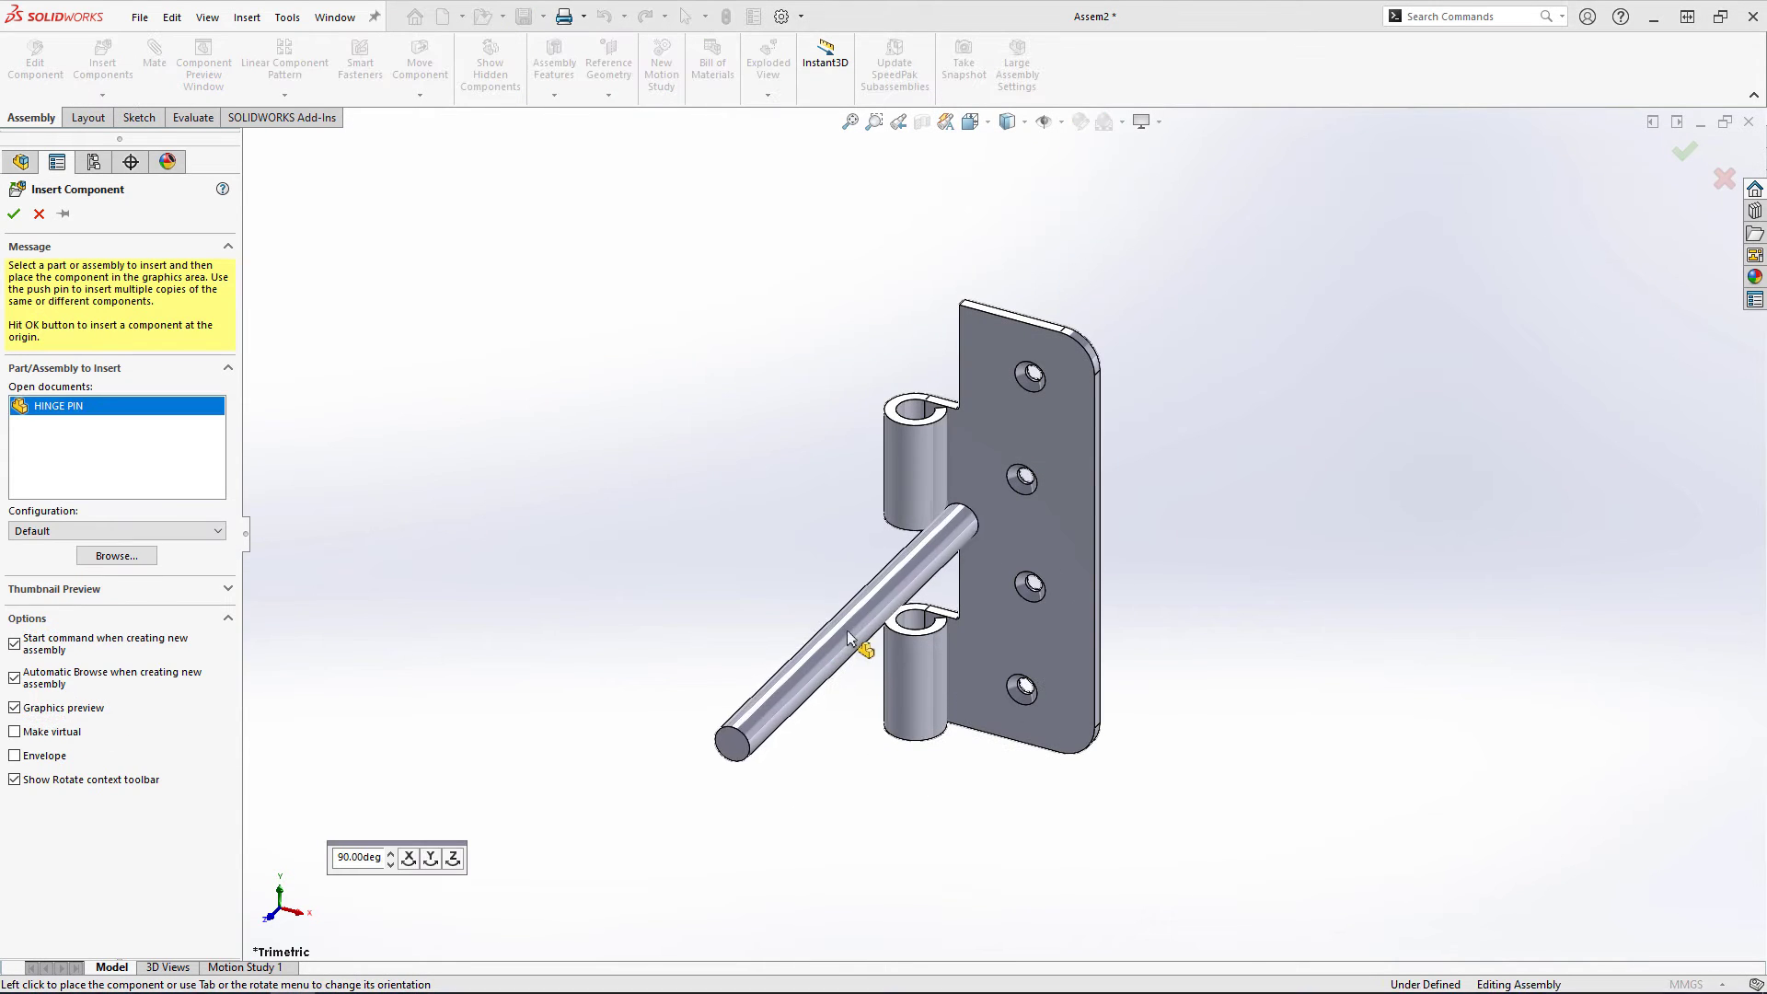
{"action": "left_click", "coordinate": [750, 550]}
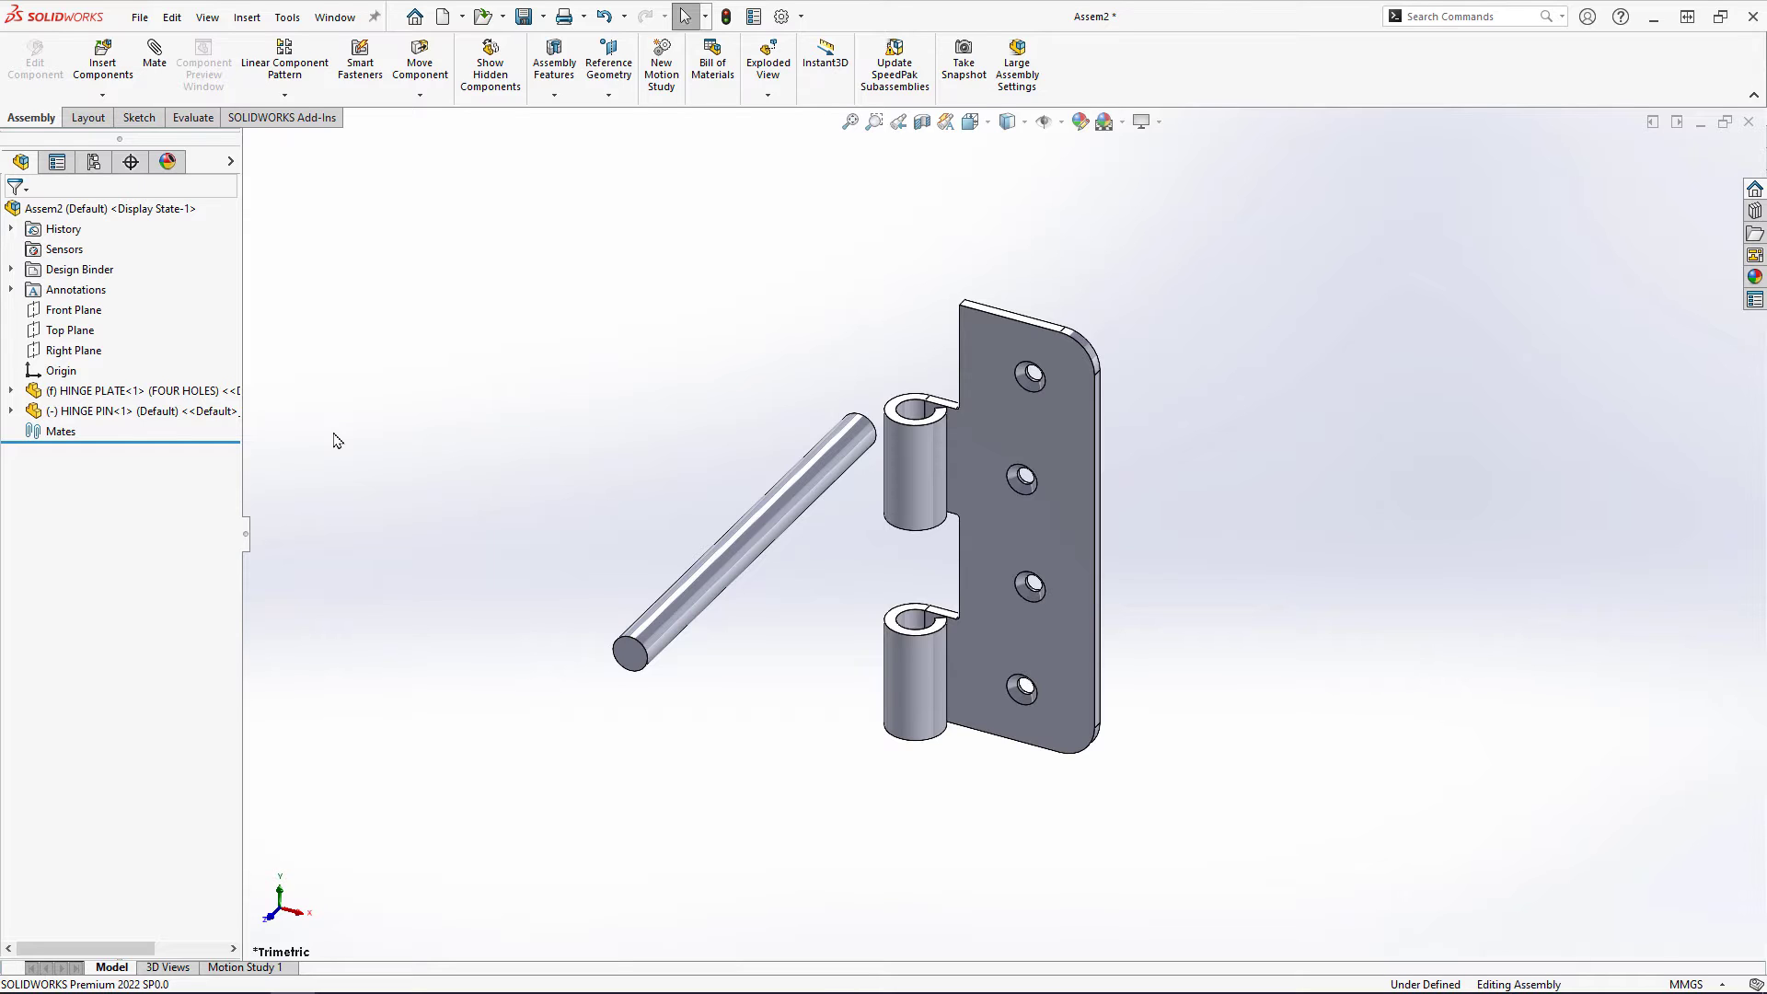
- Drag the hinge pin up-left and tilt it steeper; the fixed plate won't move
{"action": "left_click", "coordinate": [764, 516]}
{"action": "left_click_drag", "start_coordinate": [764, 516], "coordinate": [692, 490]}
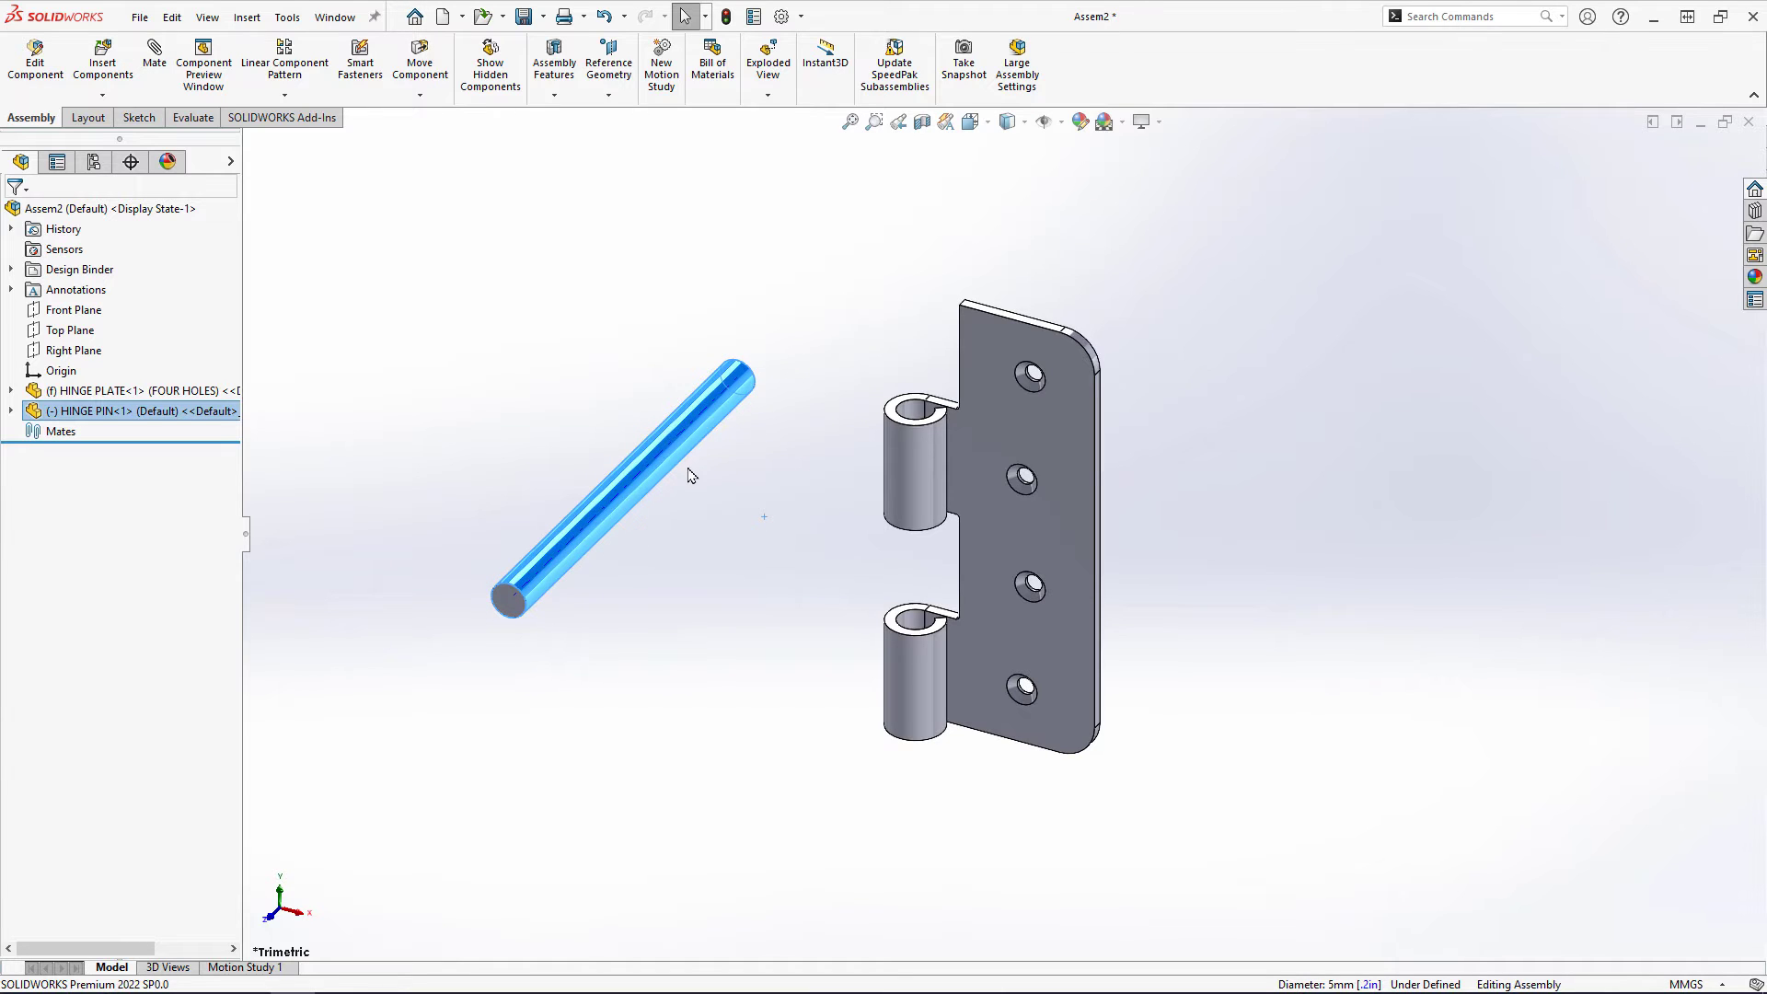
{"action": "right_click_drag", "start_coordinate": [681, 466], "coordinate": [703, 542]}
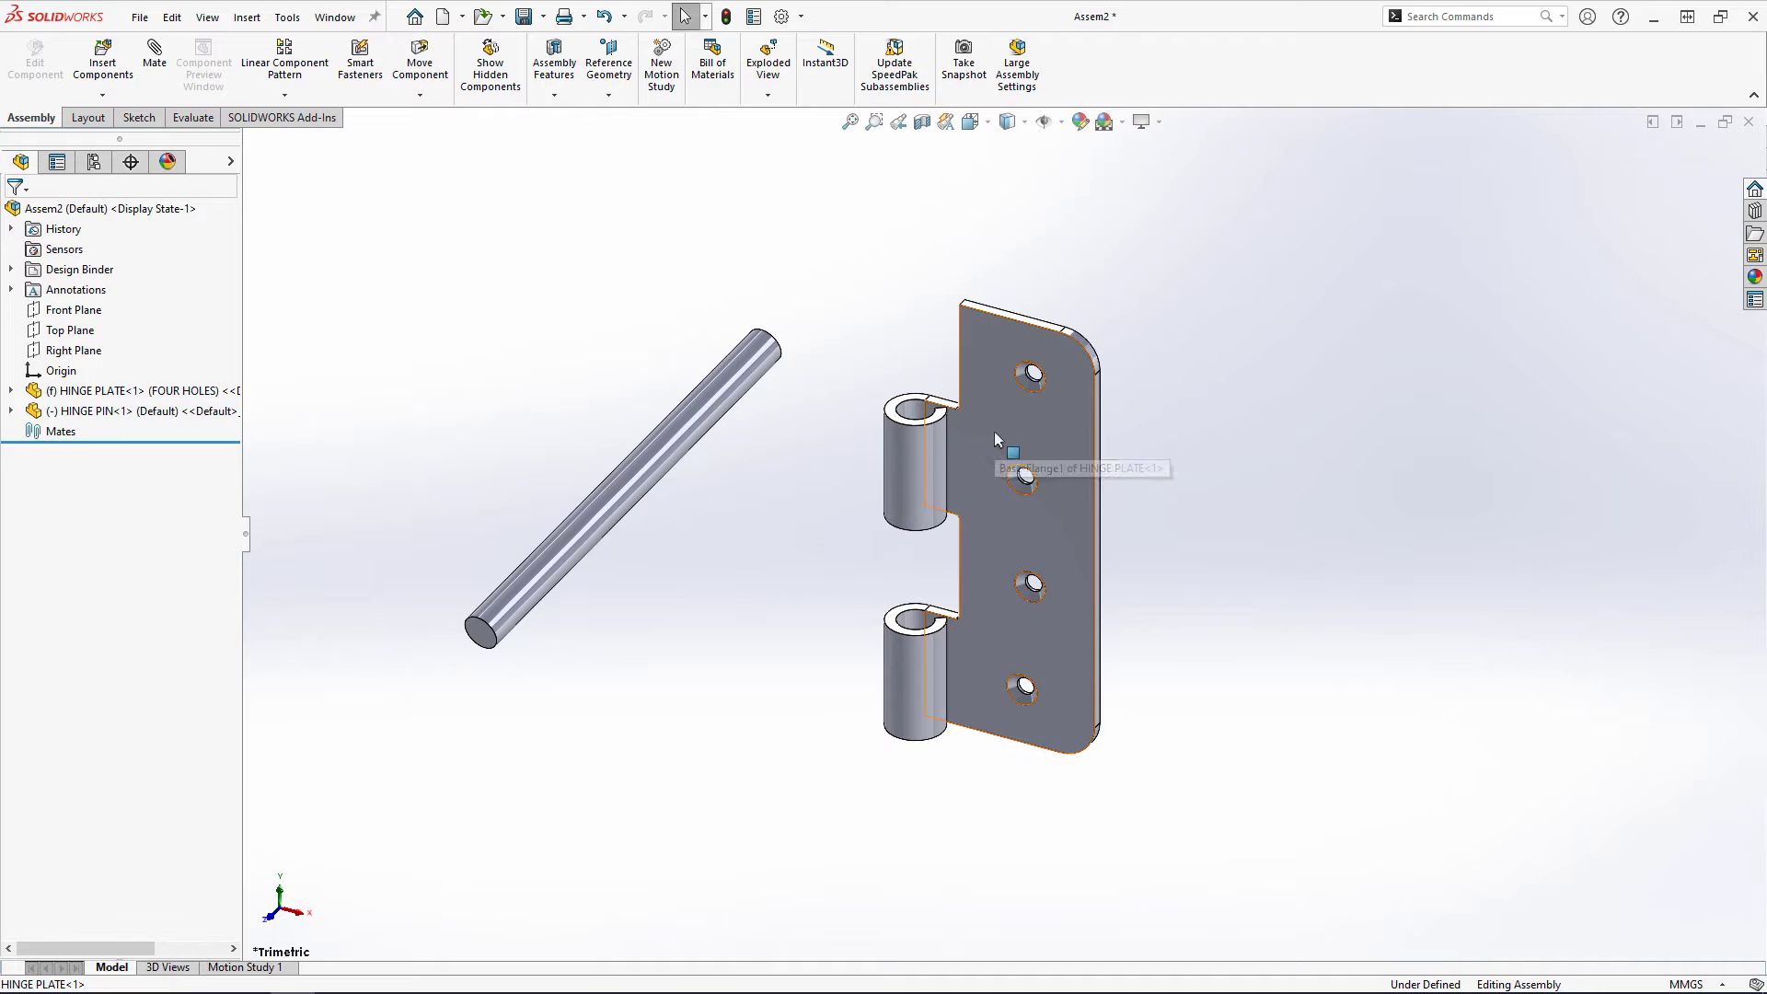
{"action": "left_click_drag", "start_coordinate": [994, 431], "coordinate": [1057, 433]}
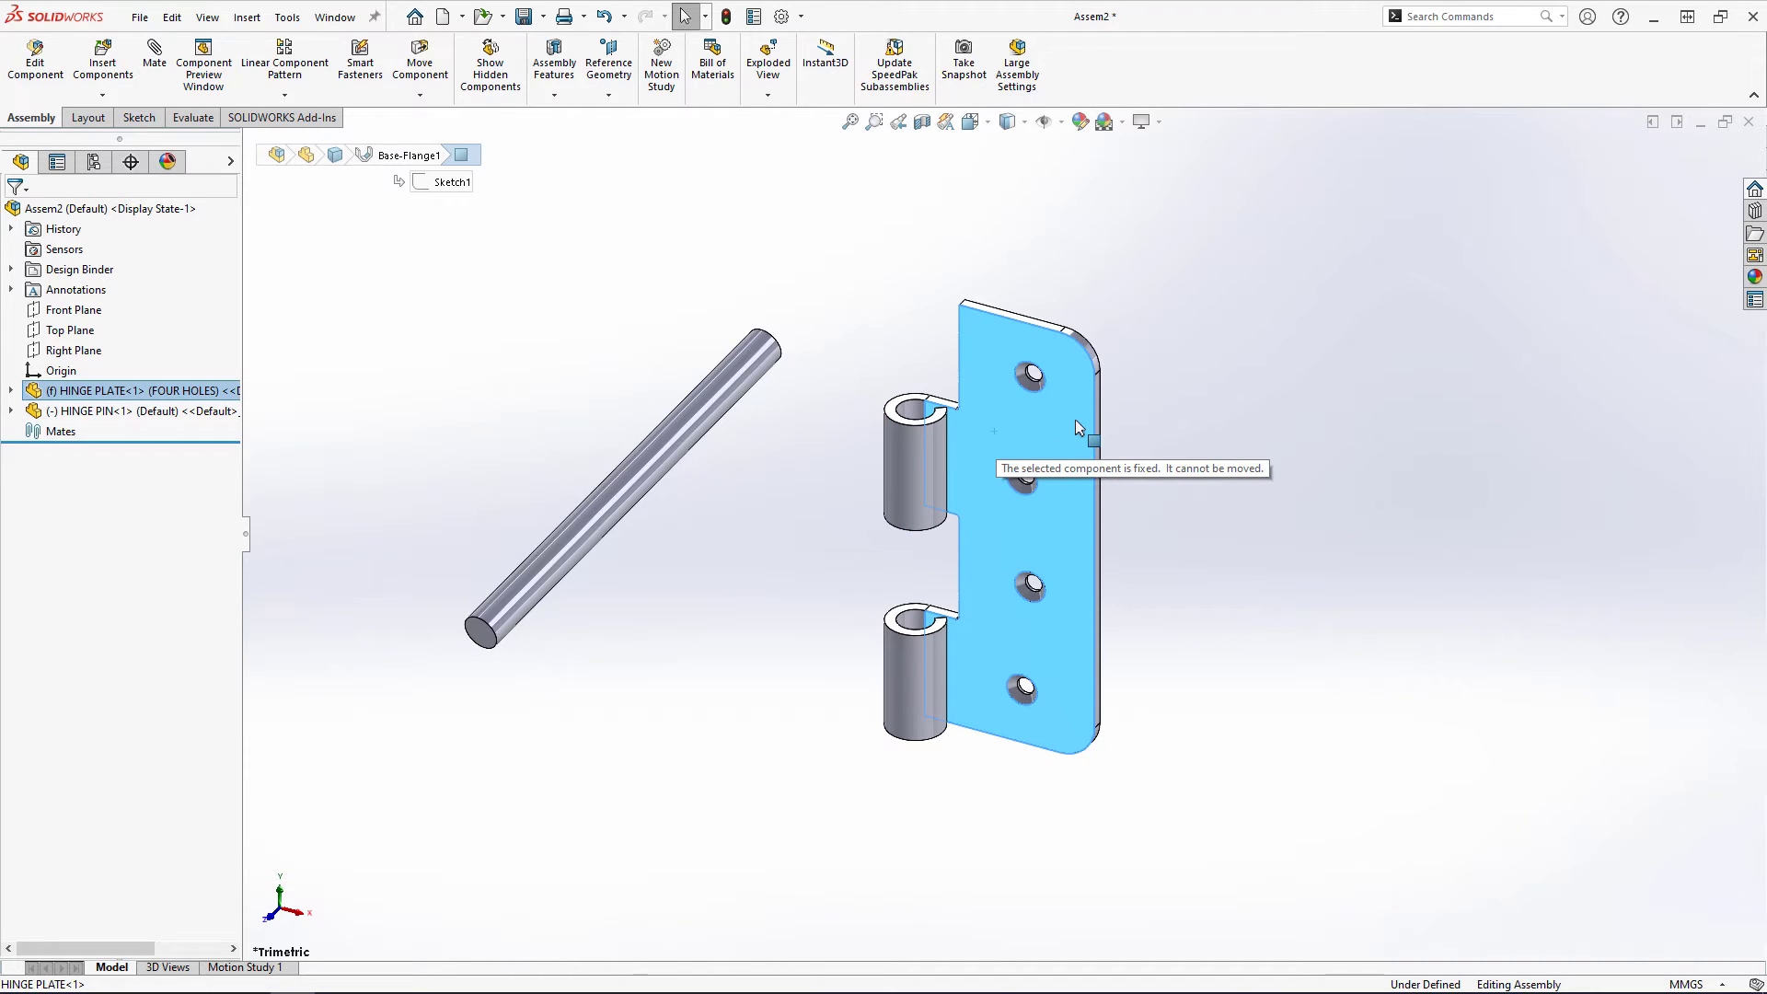
{"action": "left_click", "coordinate": [777, 498]}
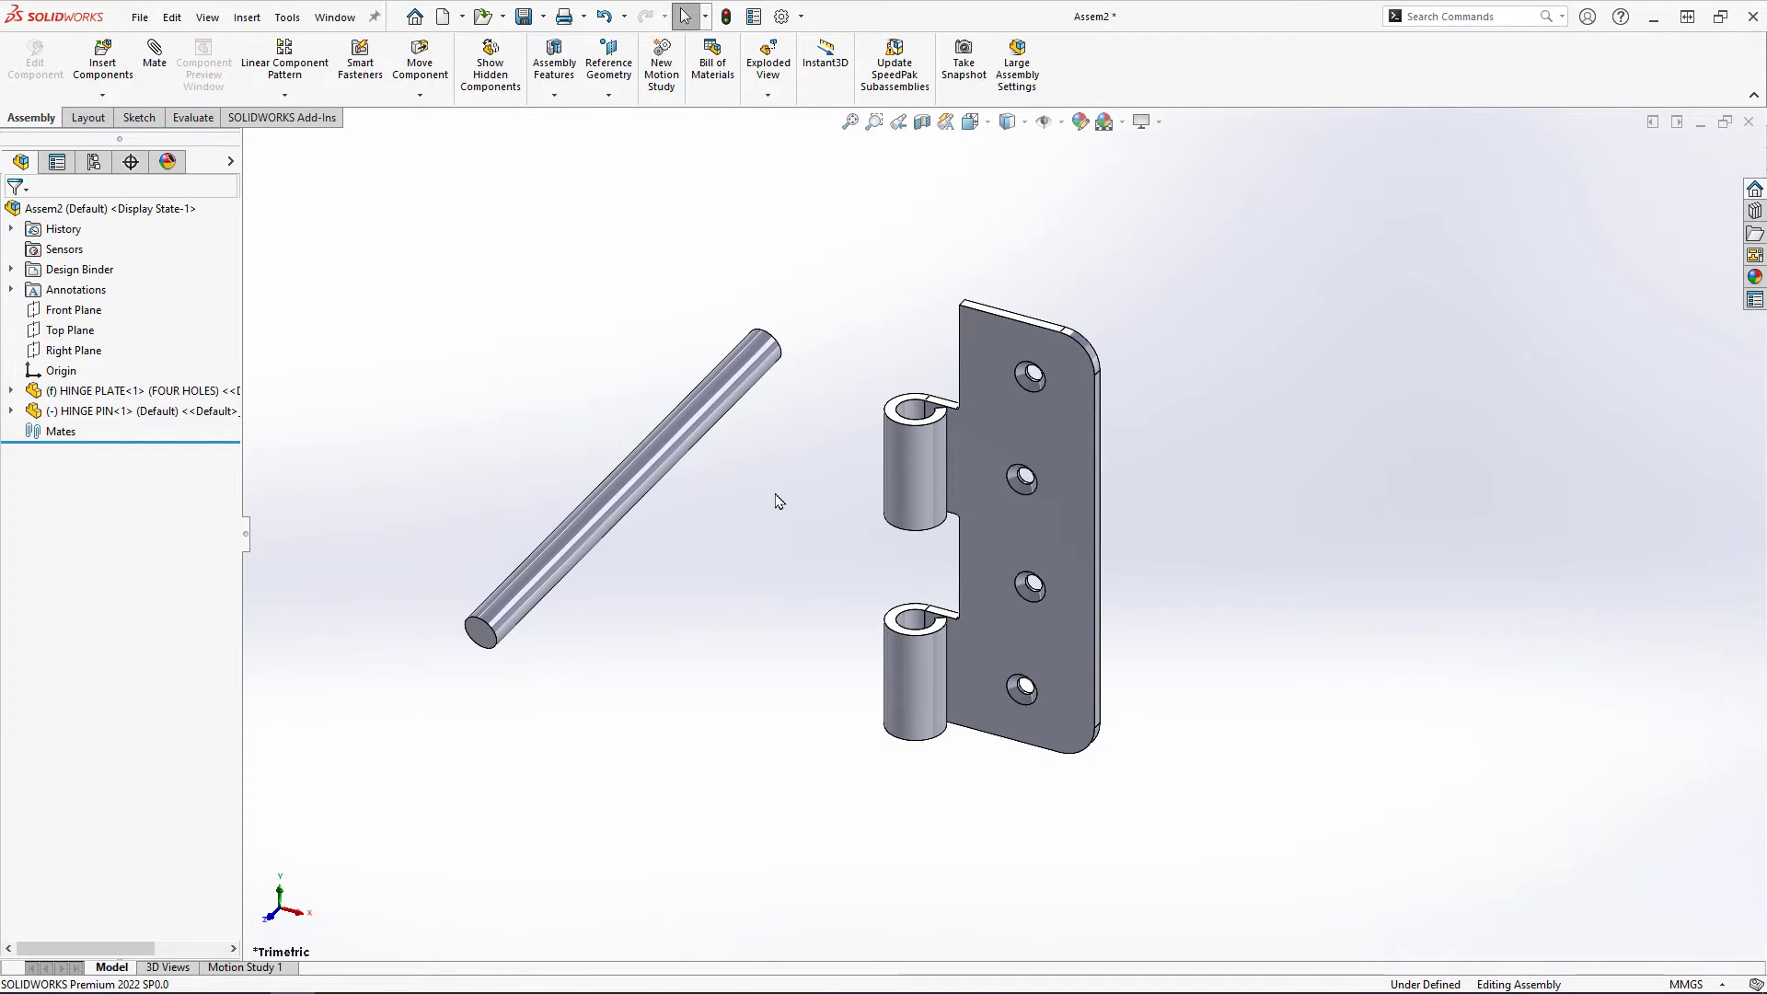
- Make the hinge plate float and rotate the hinge pin near vertical
{"action": "right_click", "coordinate": [107, 394]}
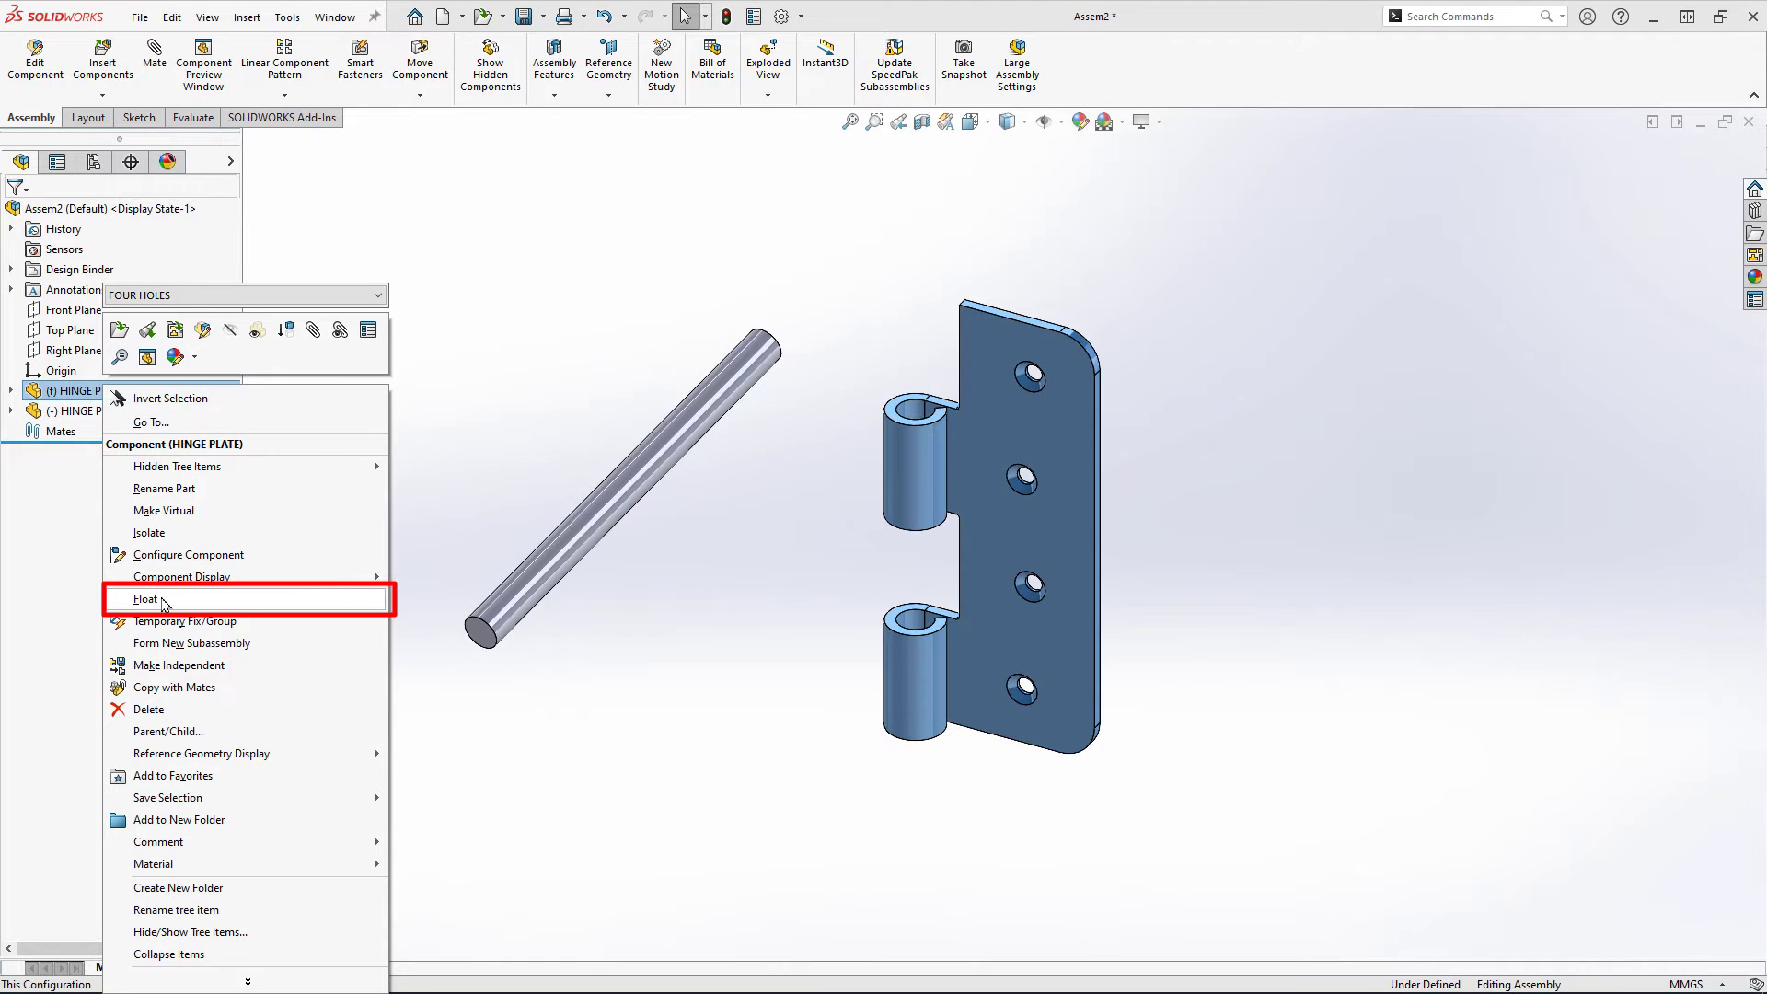
{"action": "left_click", "coordinate": [232, 600]}
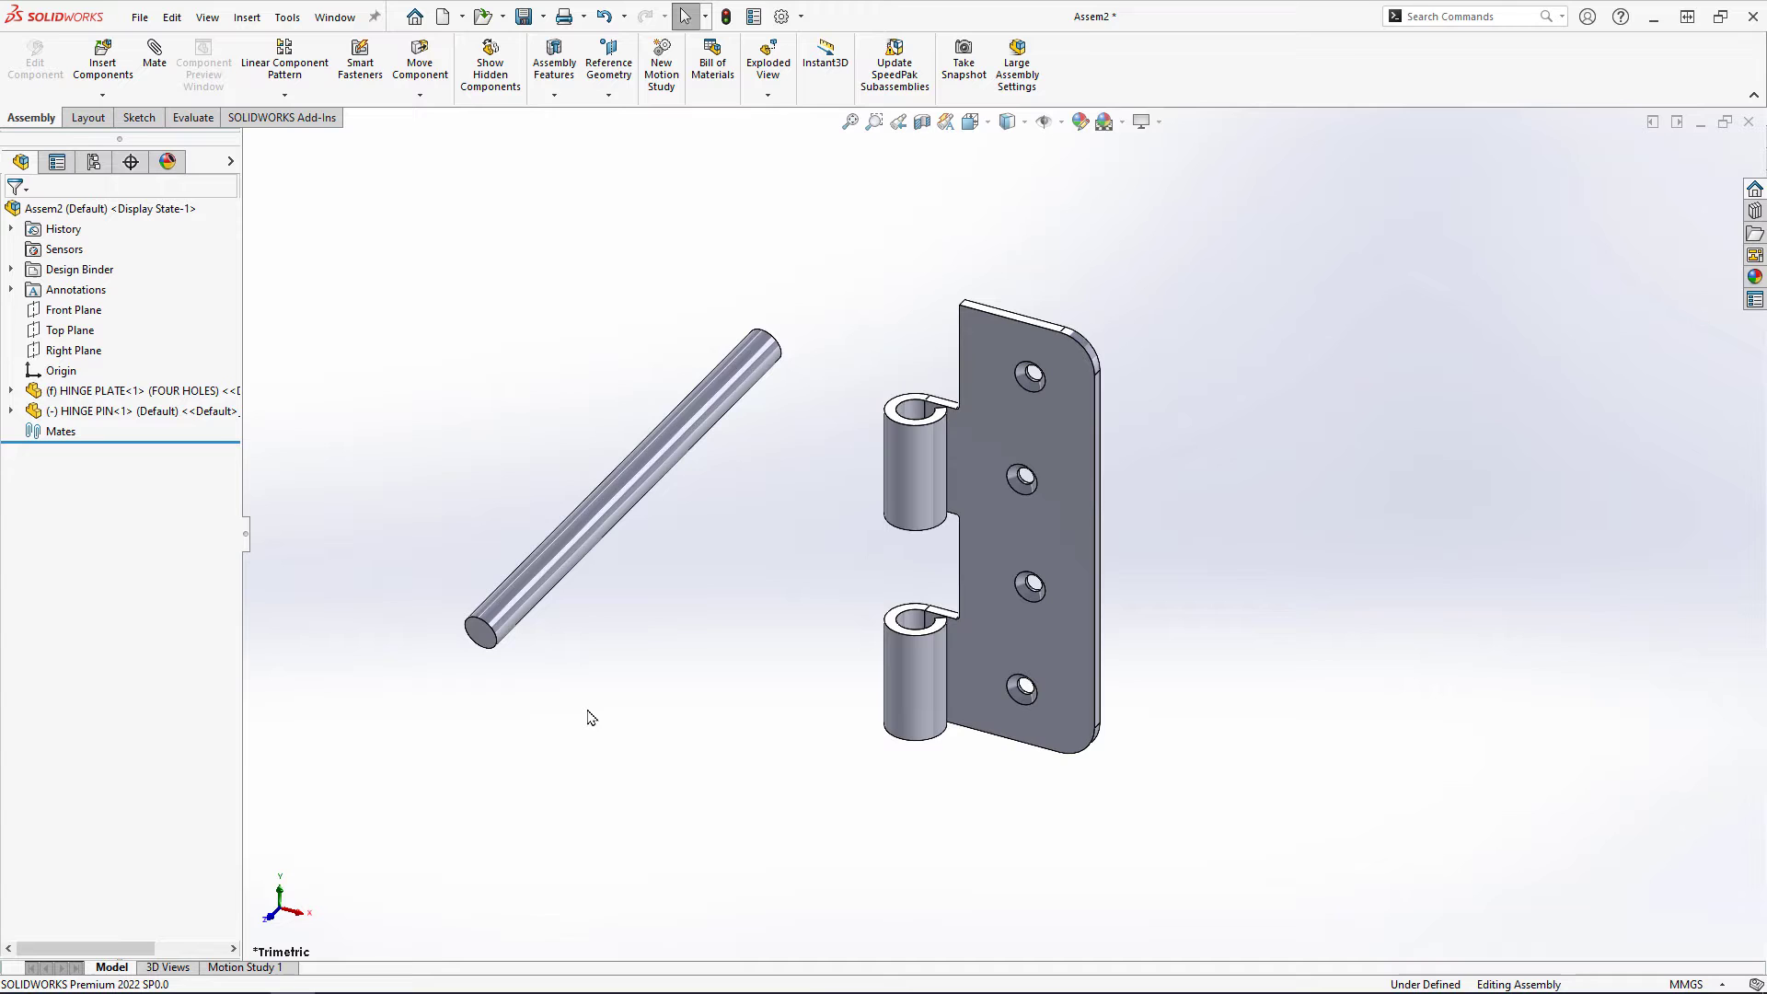
{"action": "left_click_drag", "start_coordinate": [624, 473], "coordinate": [696, 489]}
{"action": "right_click_drag", "start_coordinate": [695, 489], "coordinate": [1060, 847]}
- Nudge the hinge pin a little to the right and deselect it
{"action": "key", "text": "Escape"}
{"action": "left_click", "coordinate": [797, 555]}
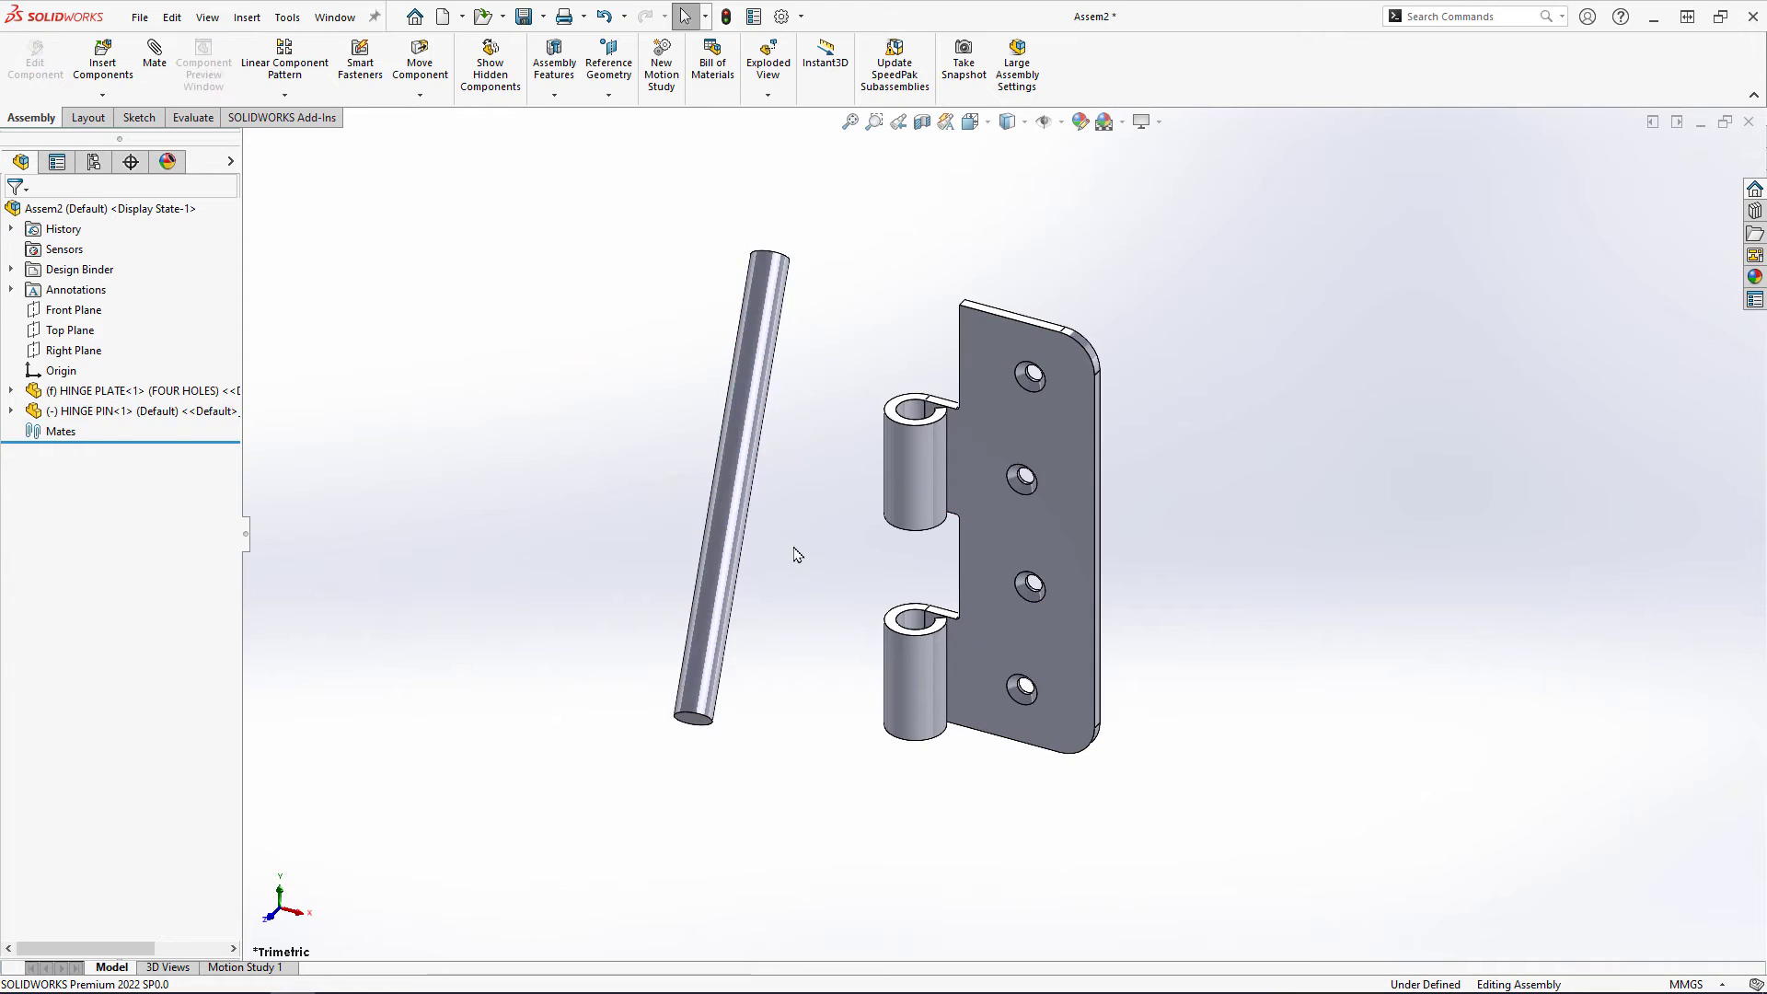
{"action": "left_click_drag", "start_coordinate": [742, 500], "coordinate": [792, 508]}
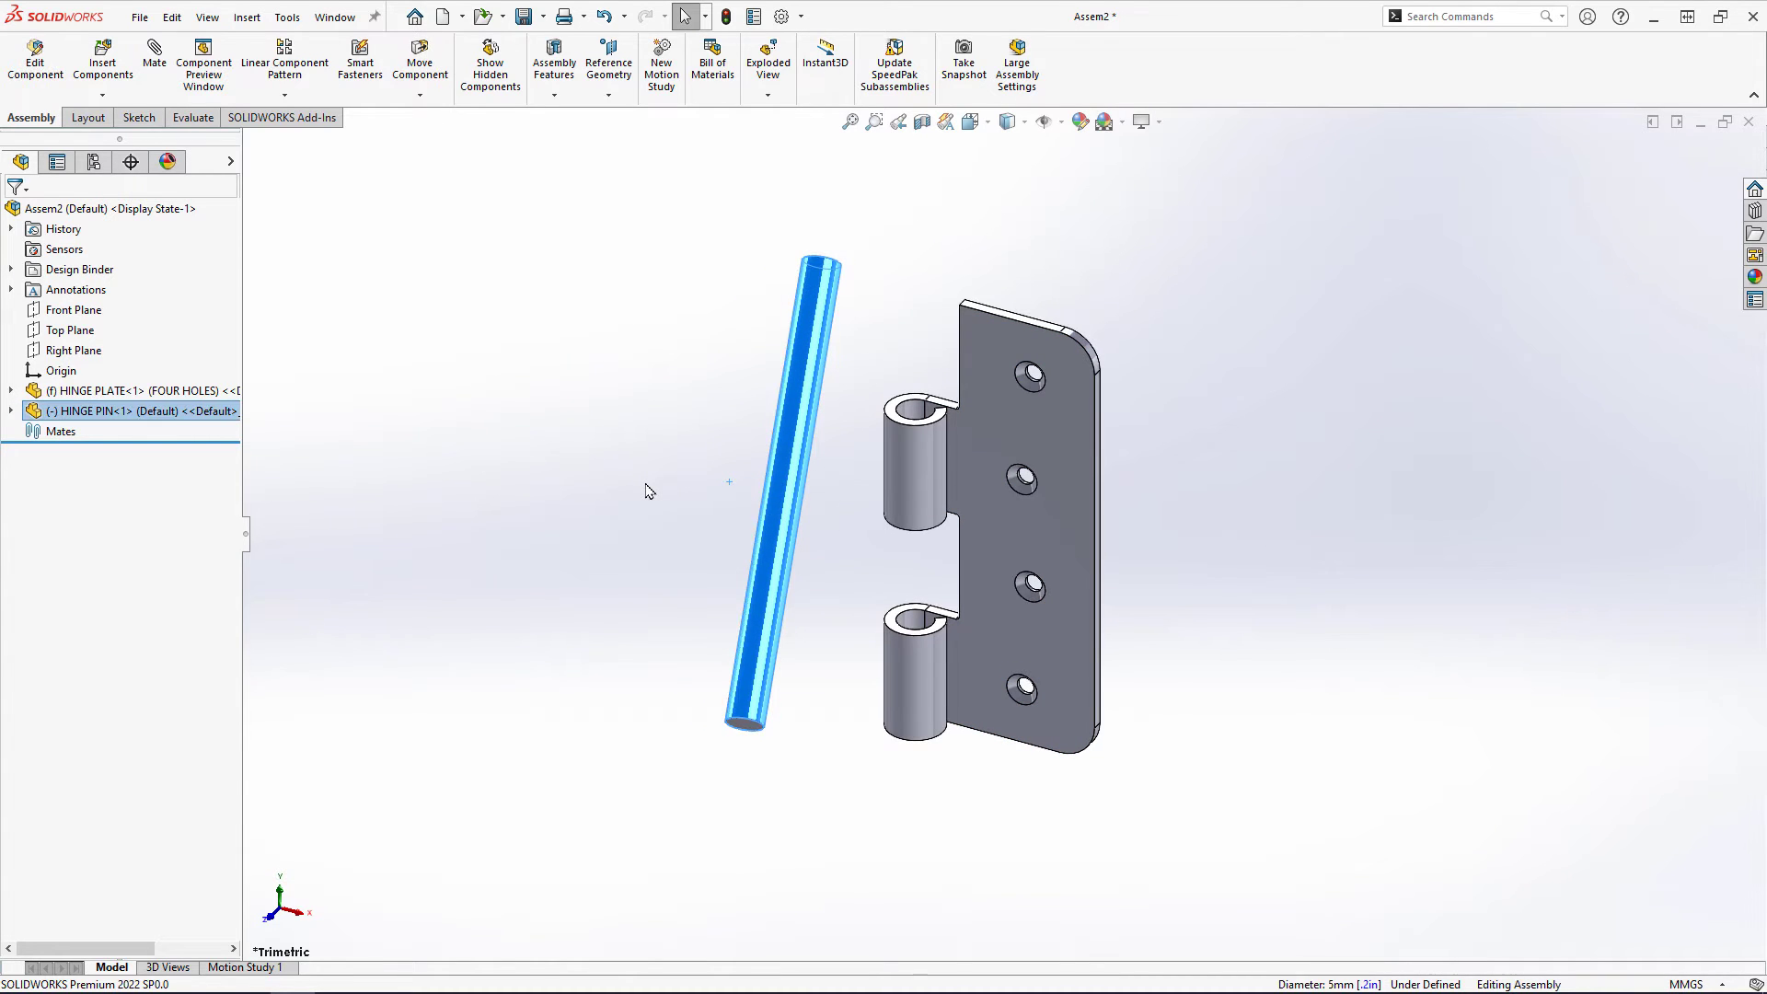
{"action": "left_click", "coordinate": [647, 489]}
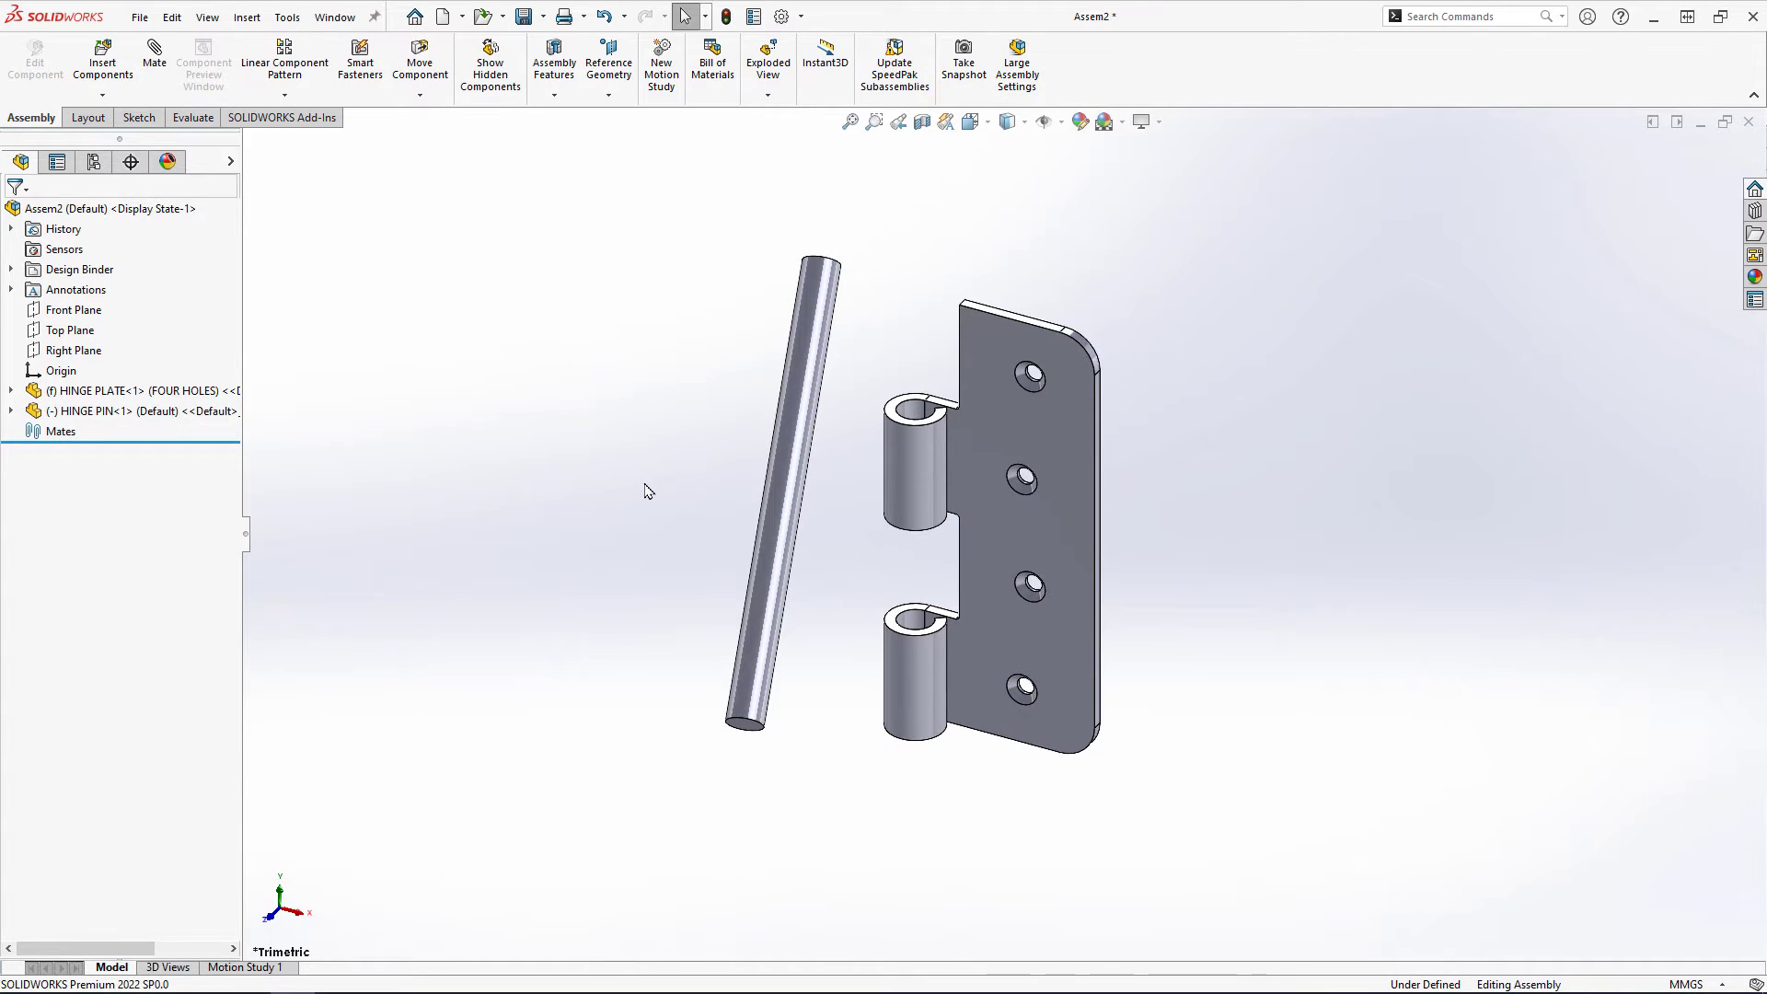
- Mate the hinge pin's cylindrical face concentric with the plate knuckle's inner face
{"action": "left_click", "coordinate": [156, 82]}
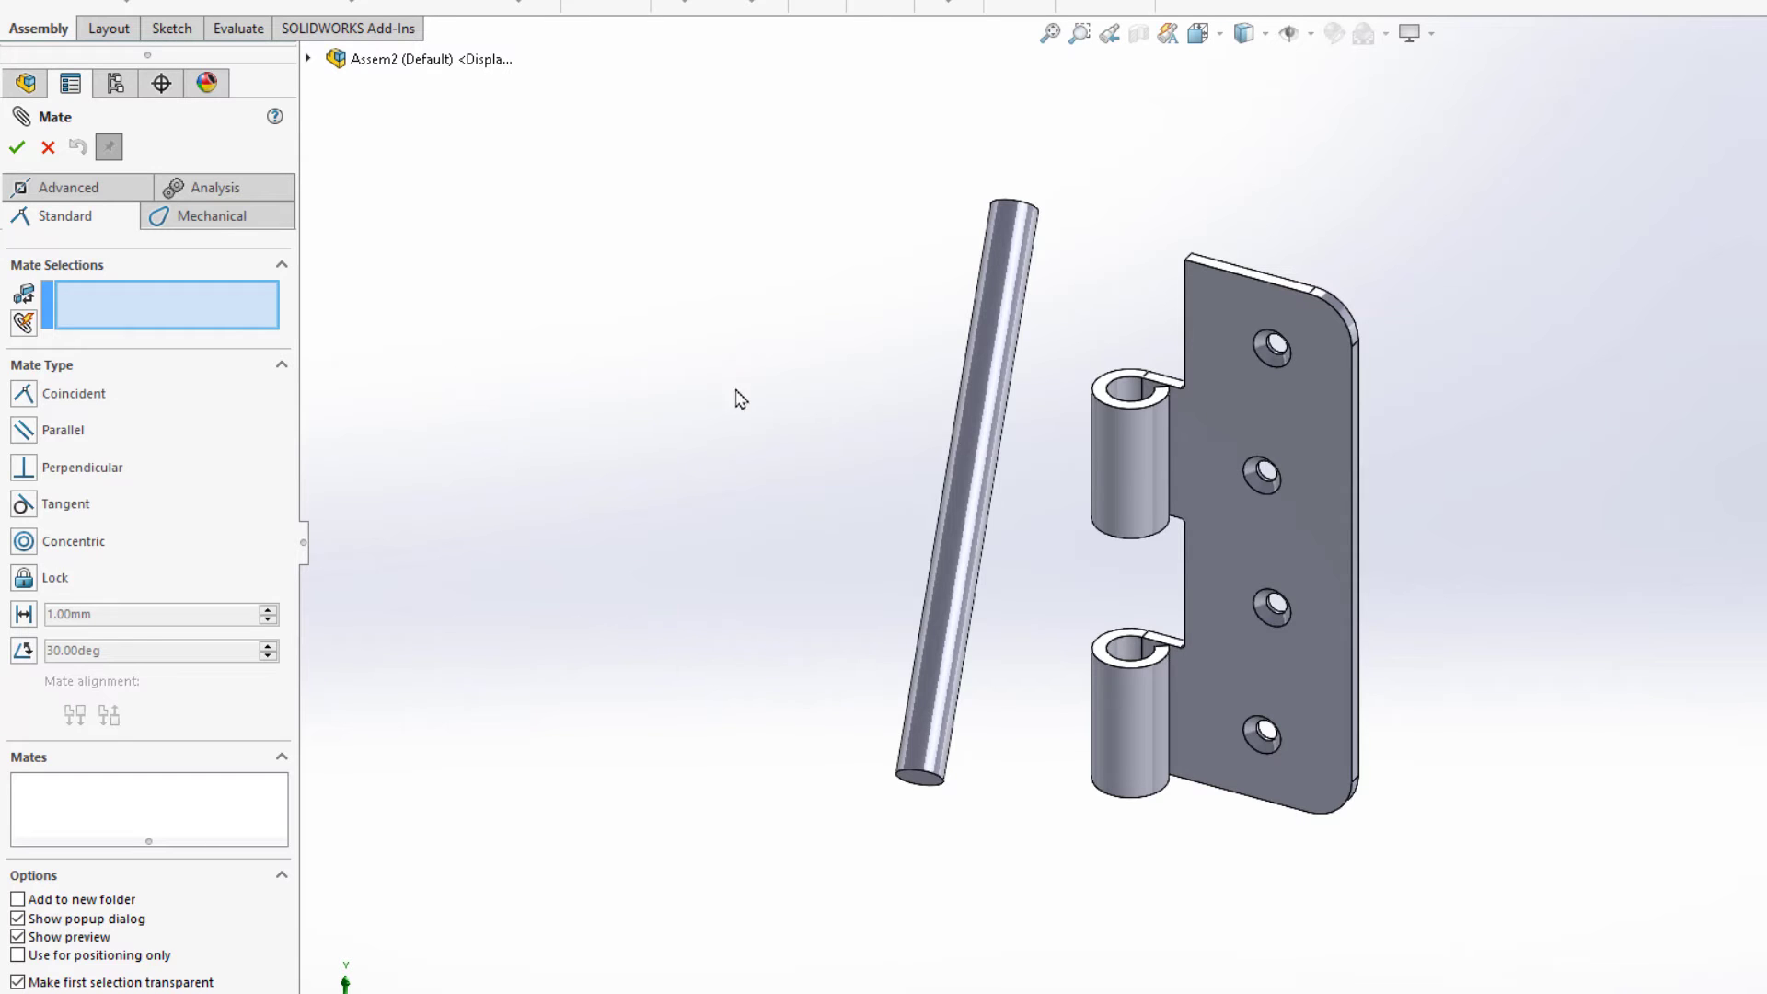
{"action": "left_click", "coordinate": [984, 427]}
{"action": "left_click", "coordinate": [1117, 475]}
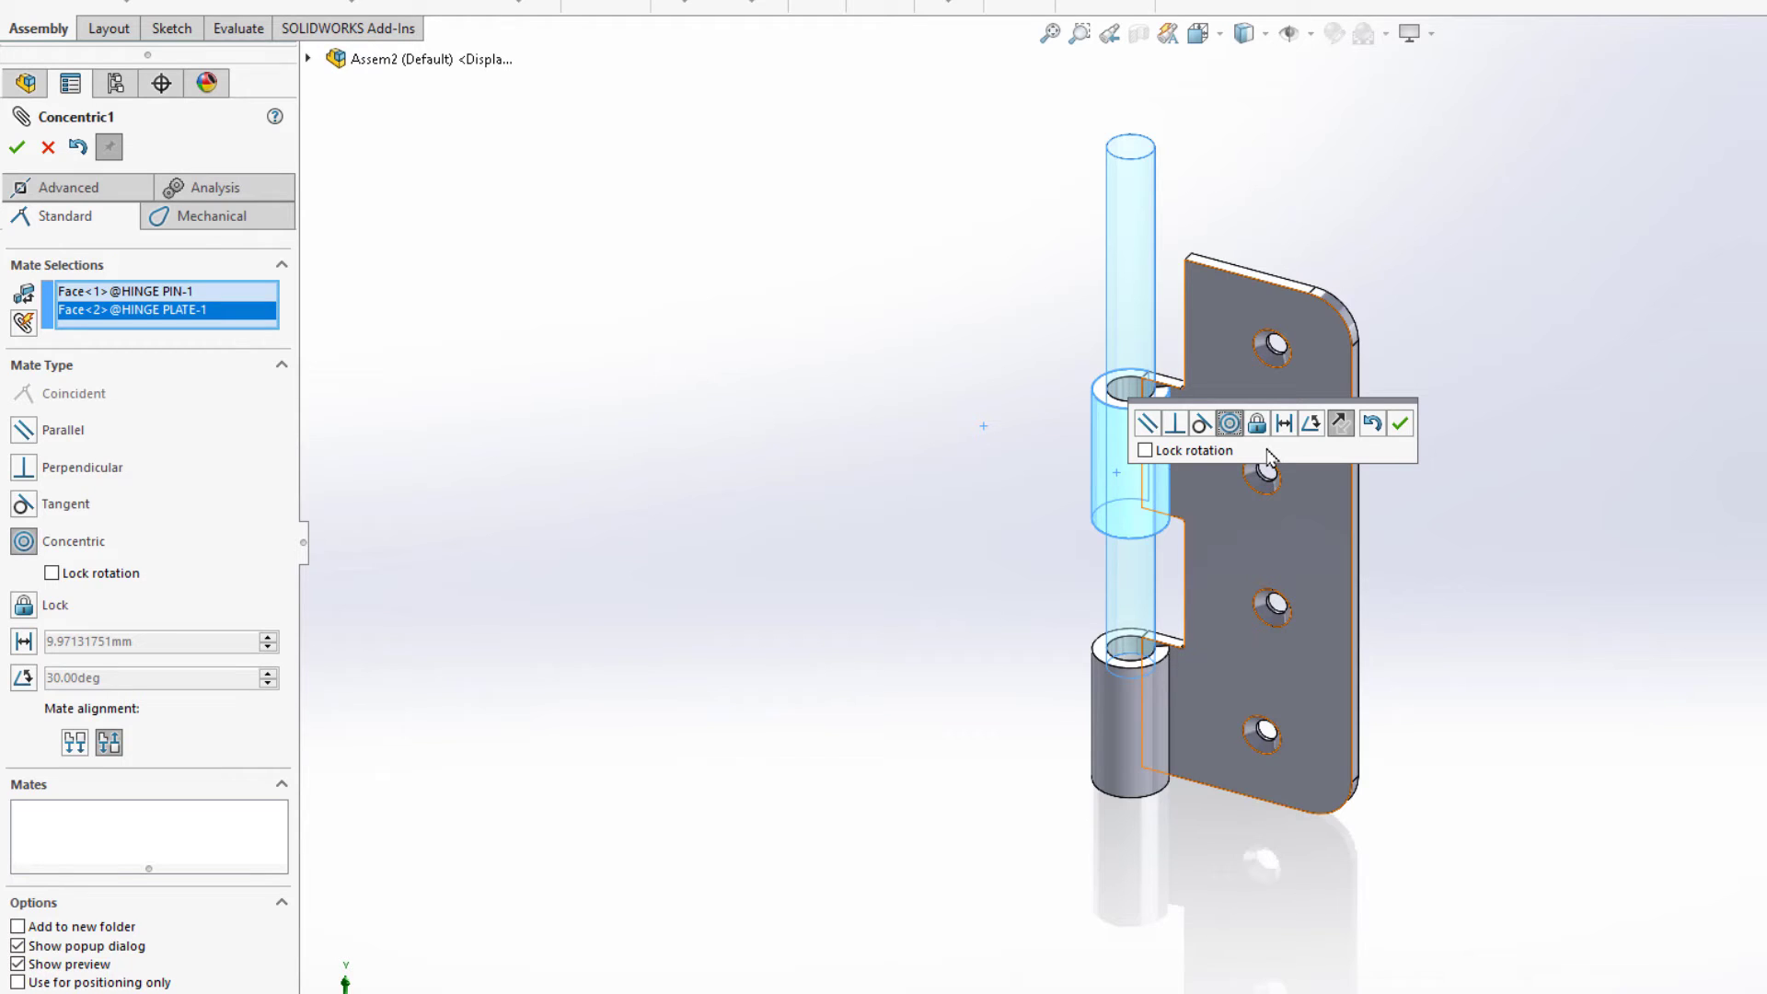
{"action": "left_click", "coordinate": [1342, 423]}
{"action": "left_click", "coordinate": [1342, 423]}
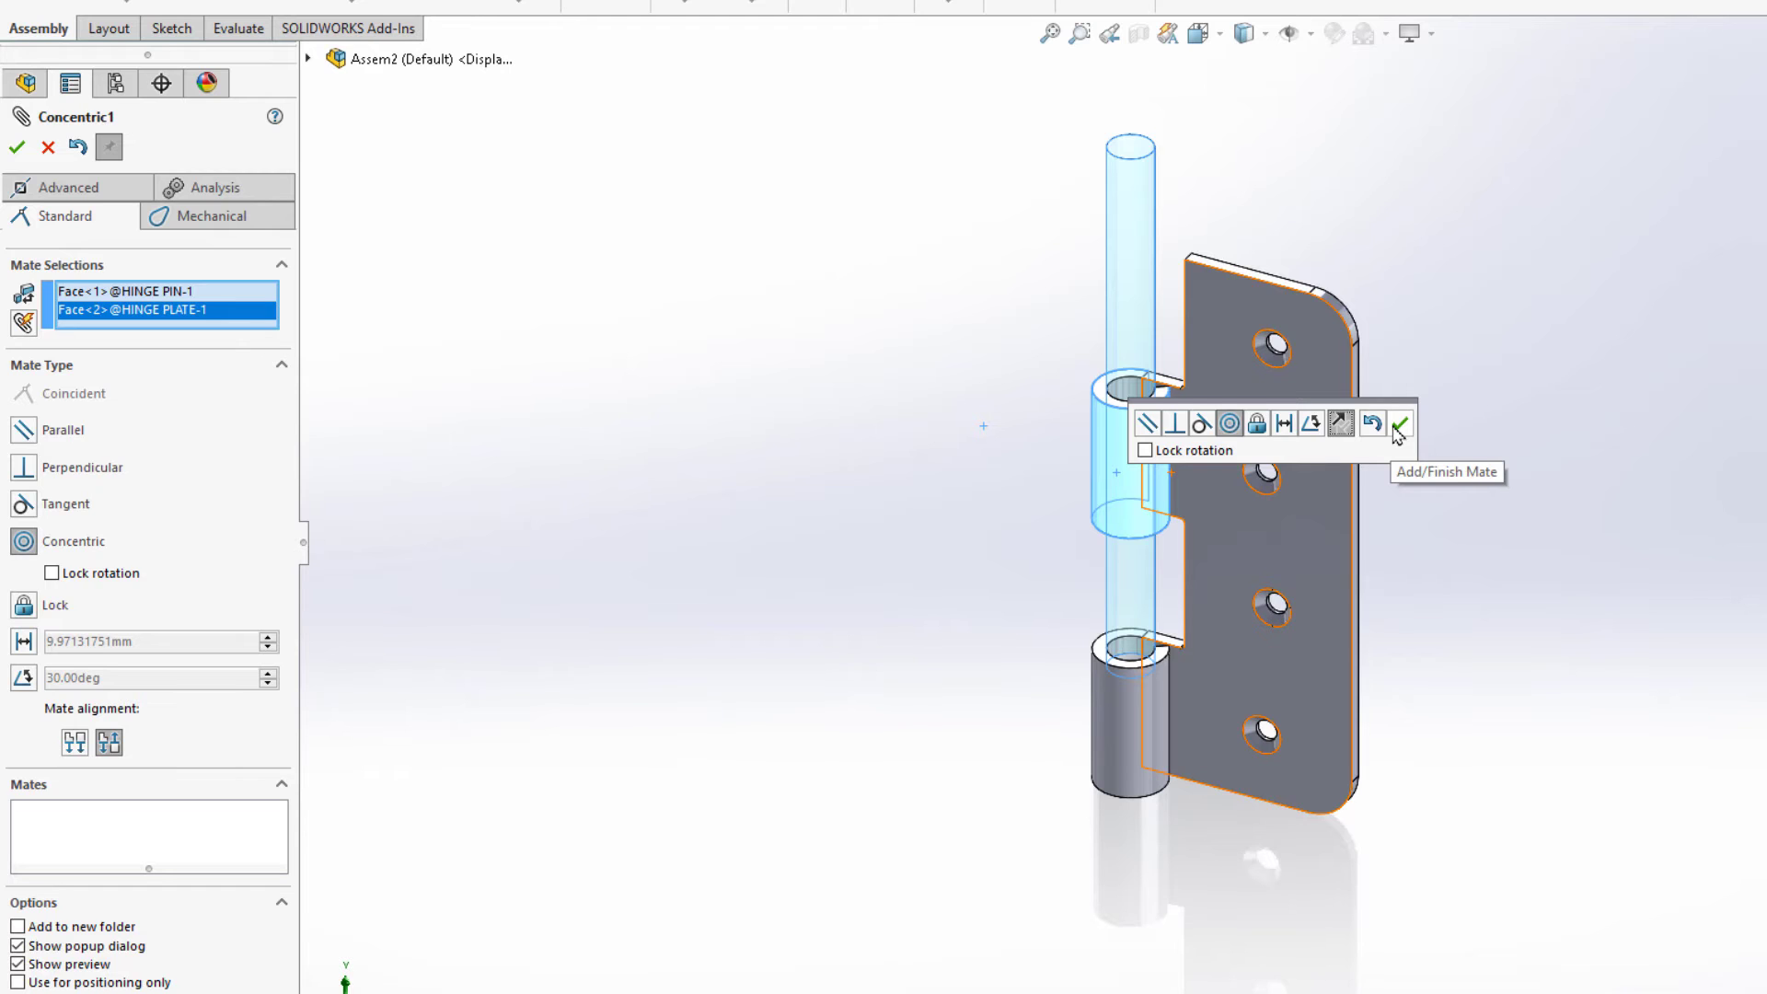
{"action": "left_click", "coordinate": [1396, 429]}
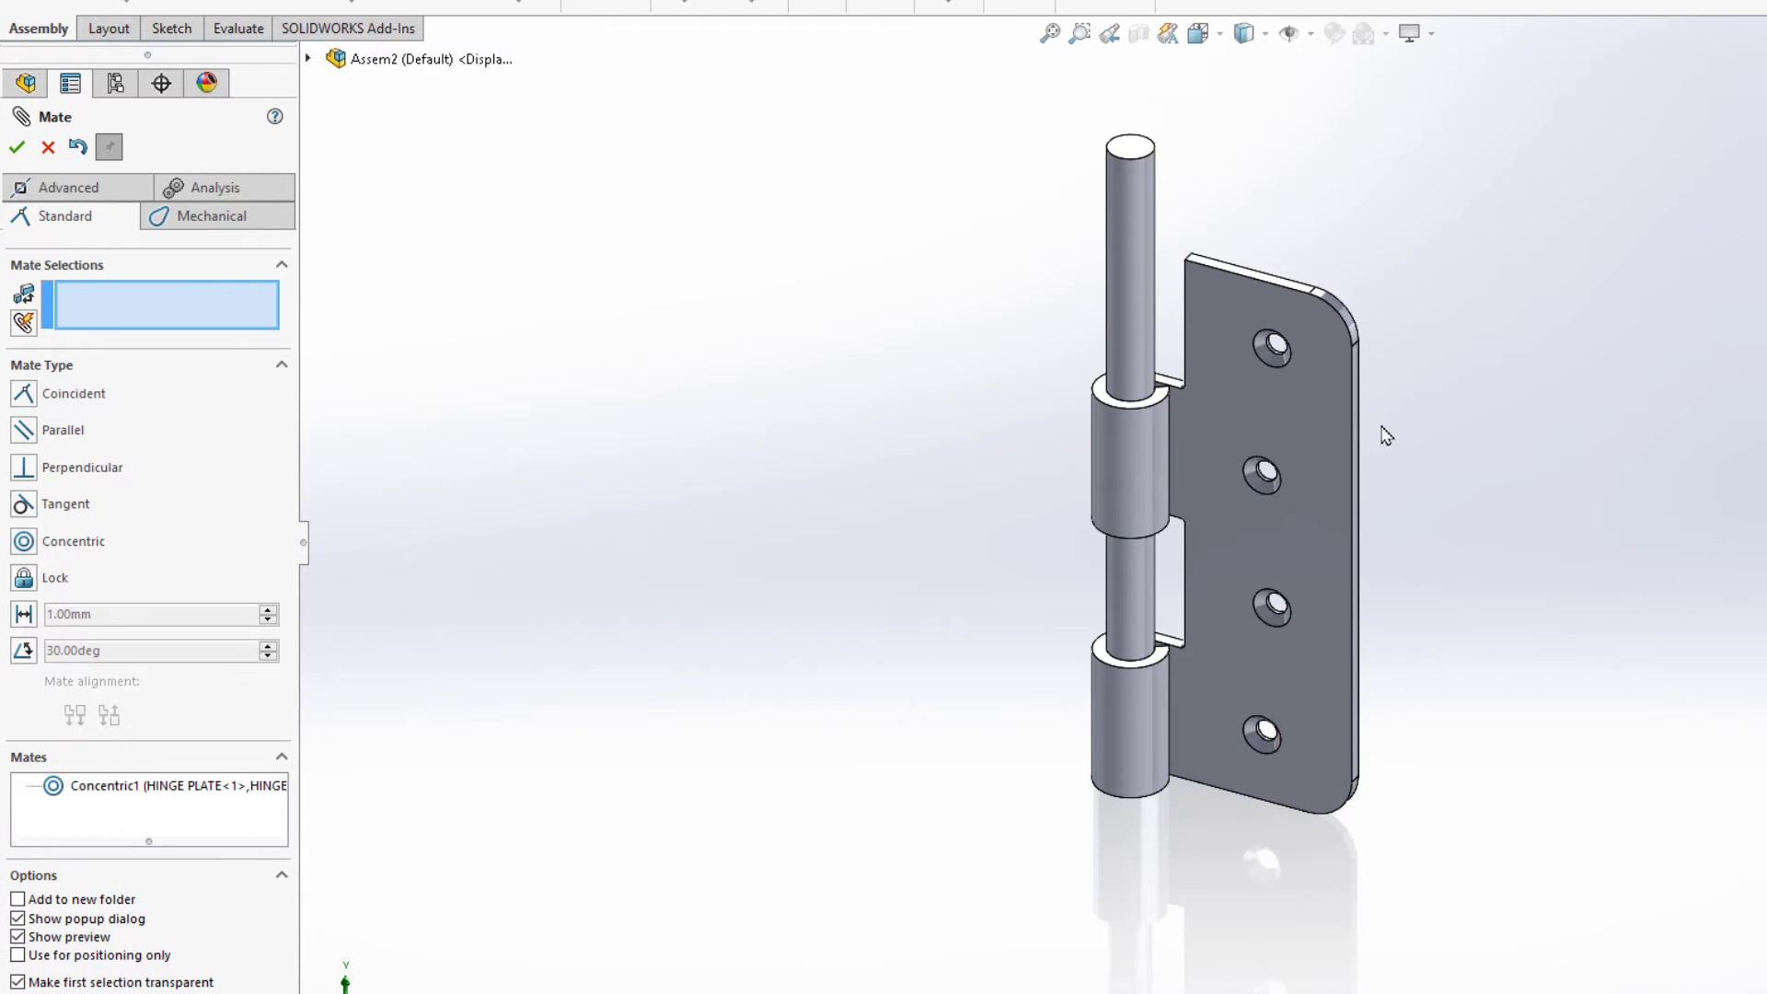
- Mate the pin's bottom end face coincident with the lower knuckle's end face
{"action": "middle_click_drag", "start_coordinate": [993, 693], "coordinate": [1001, 237]}
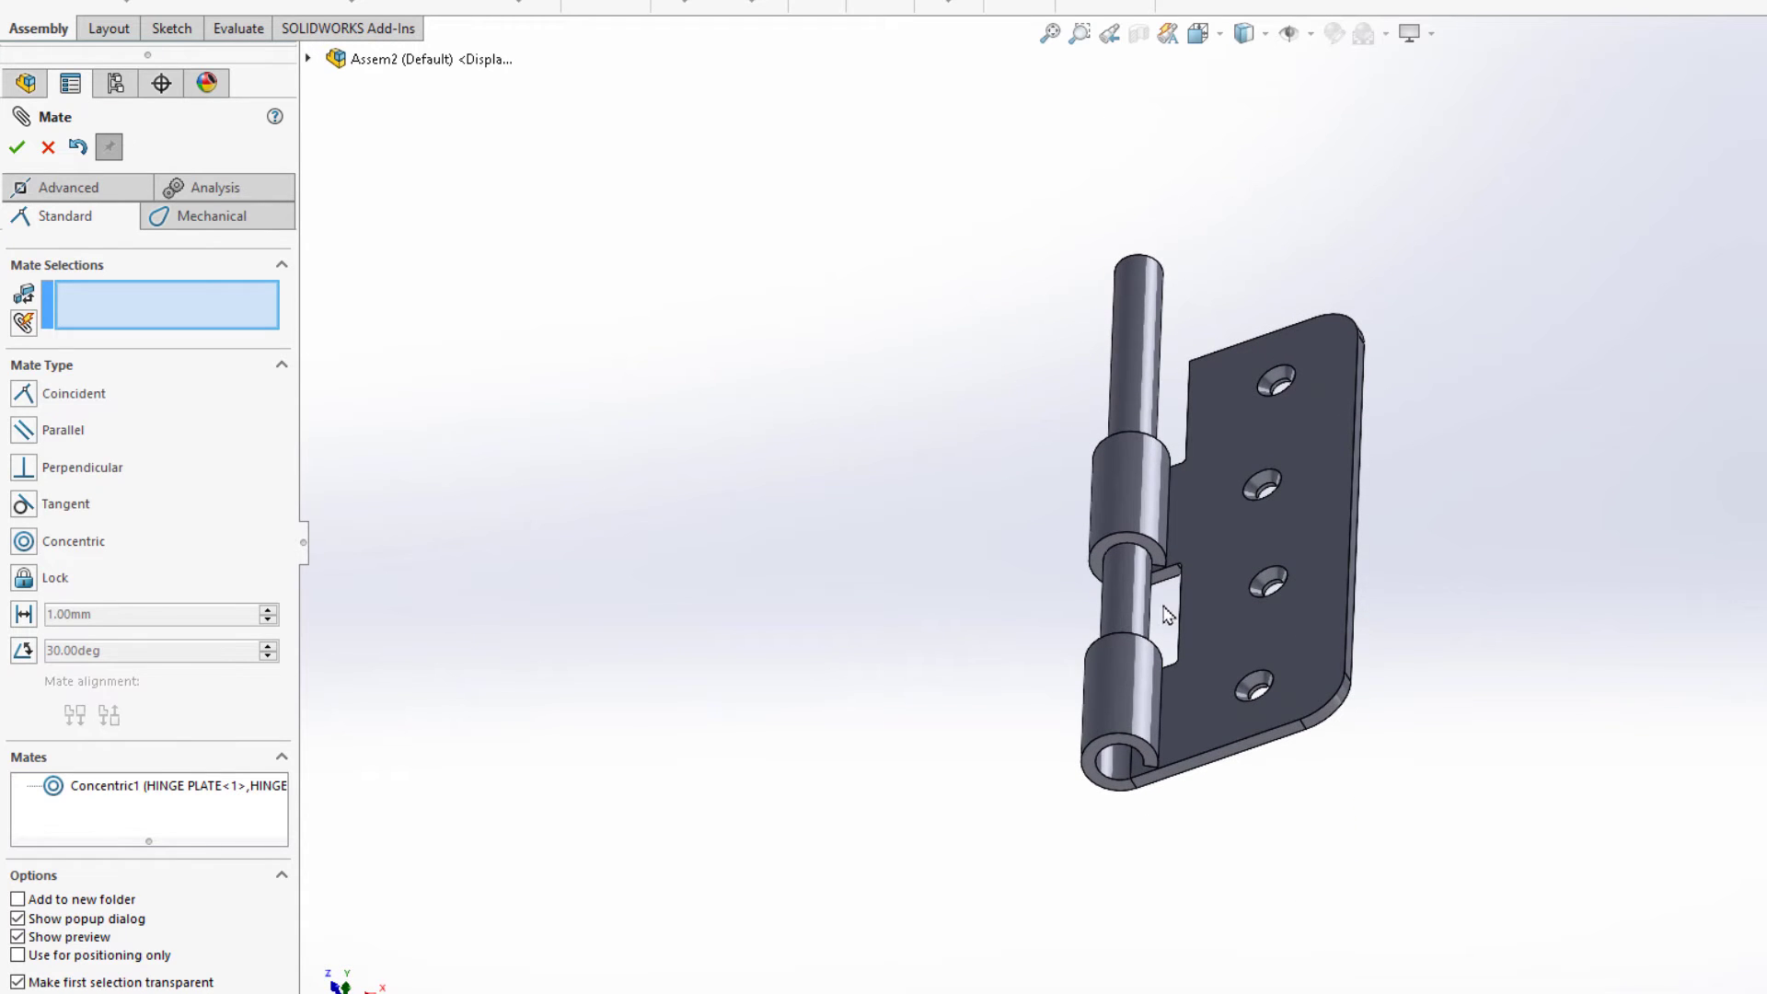
{"action": "left_click_drag", "start_coordinate": [1121, 578], "coordinate": [1118, 702]}
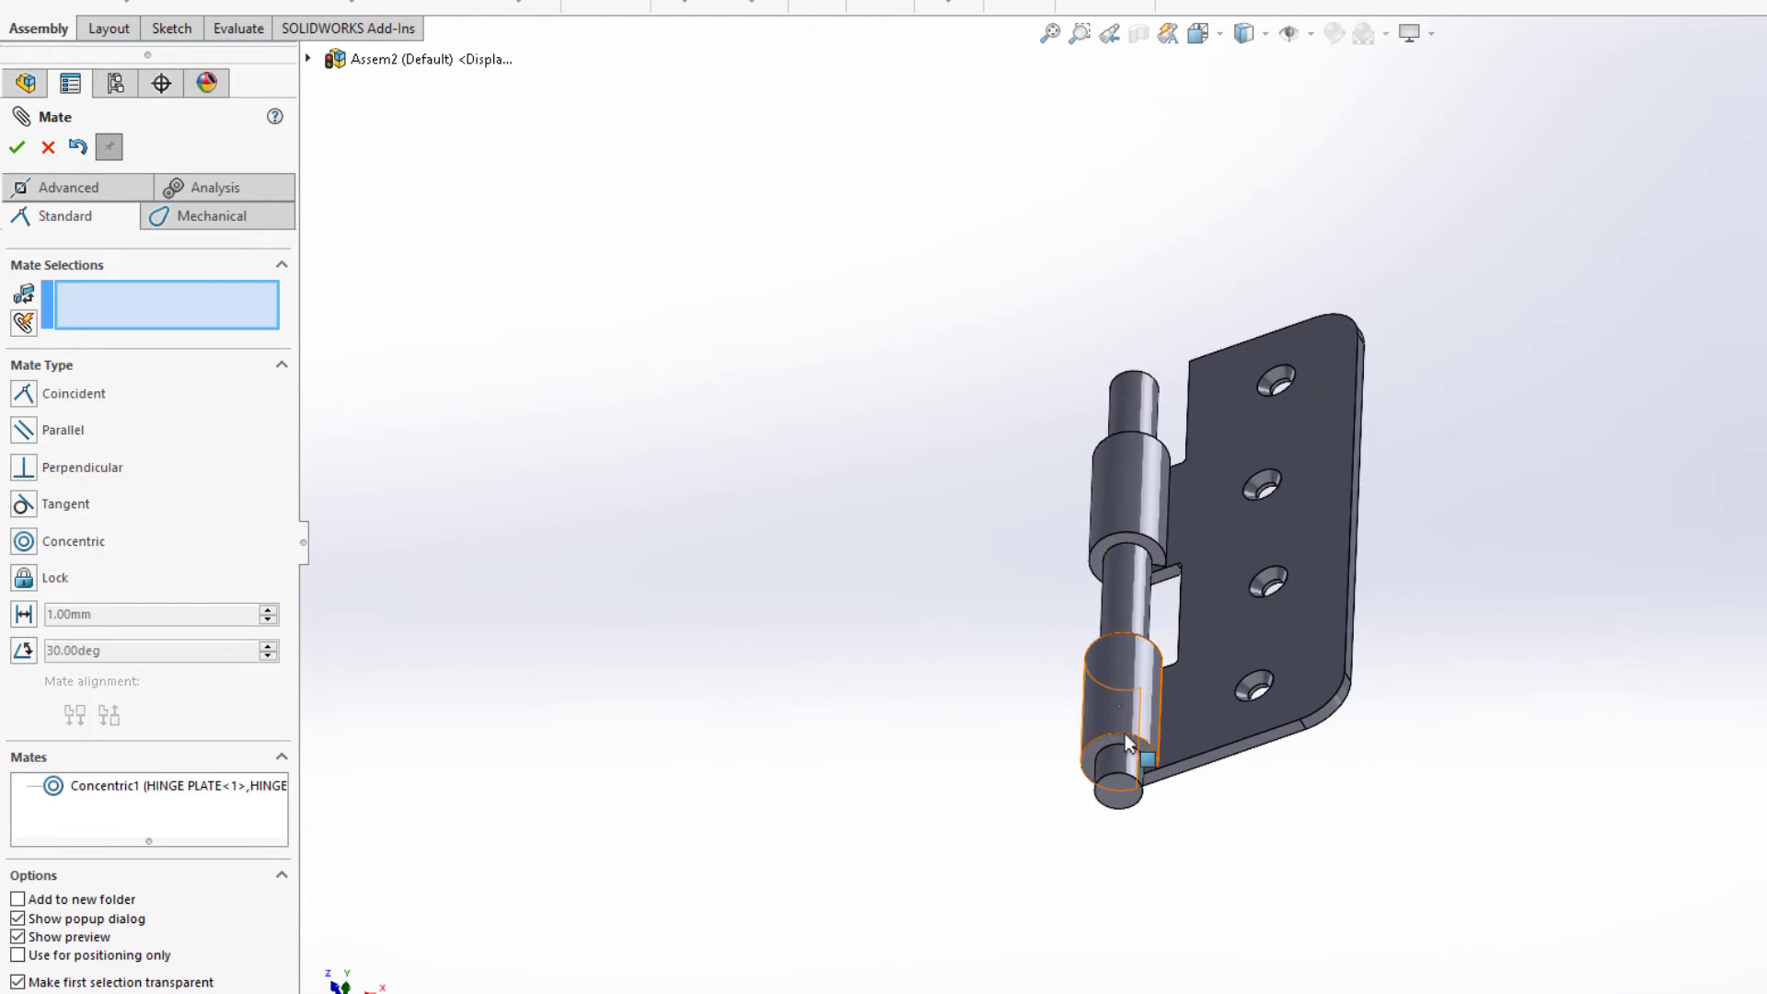
{"action": "left_click", "coordinate": [1117, 793]}
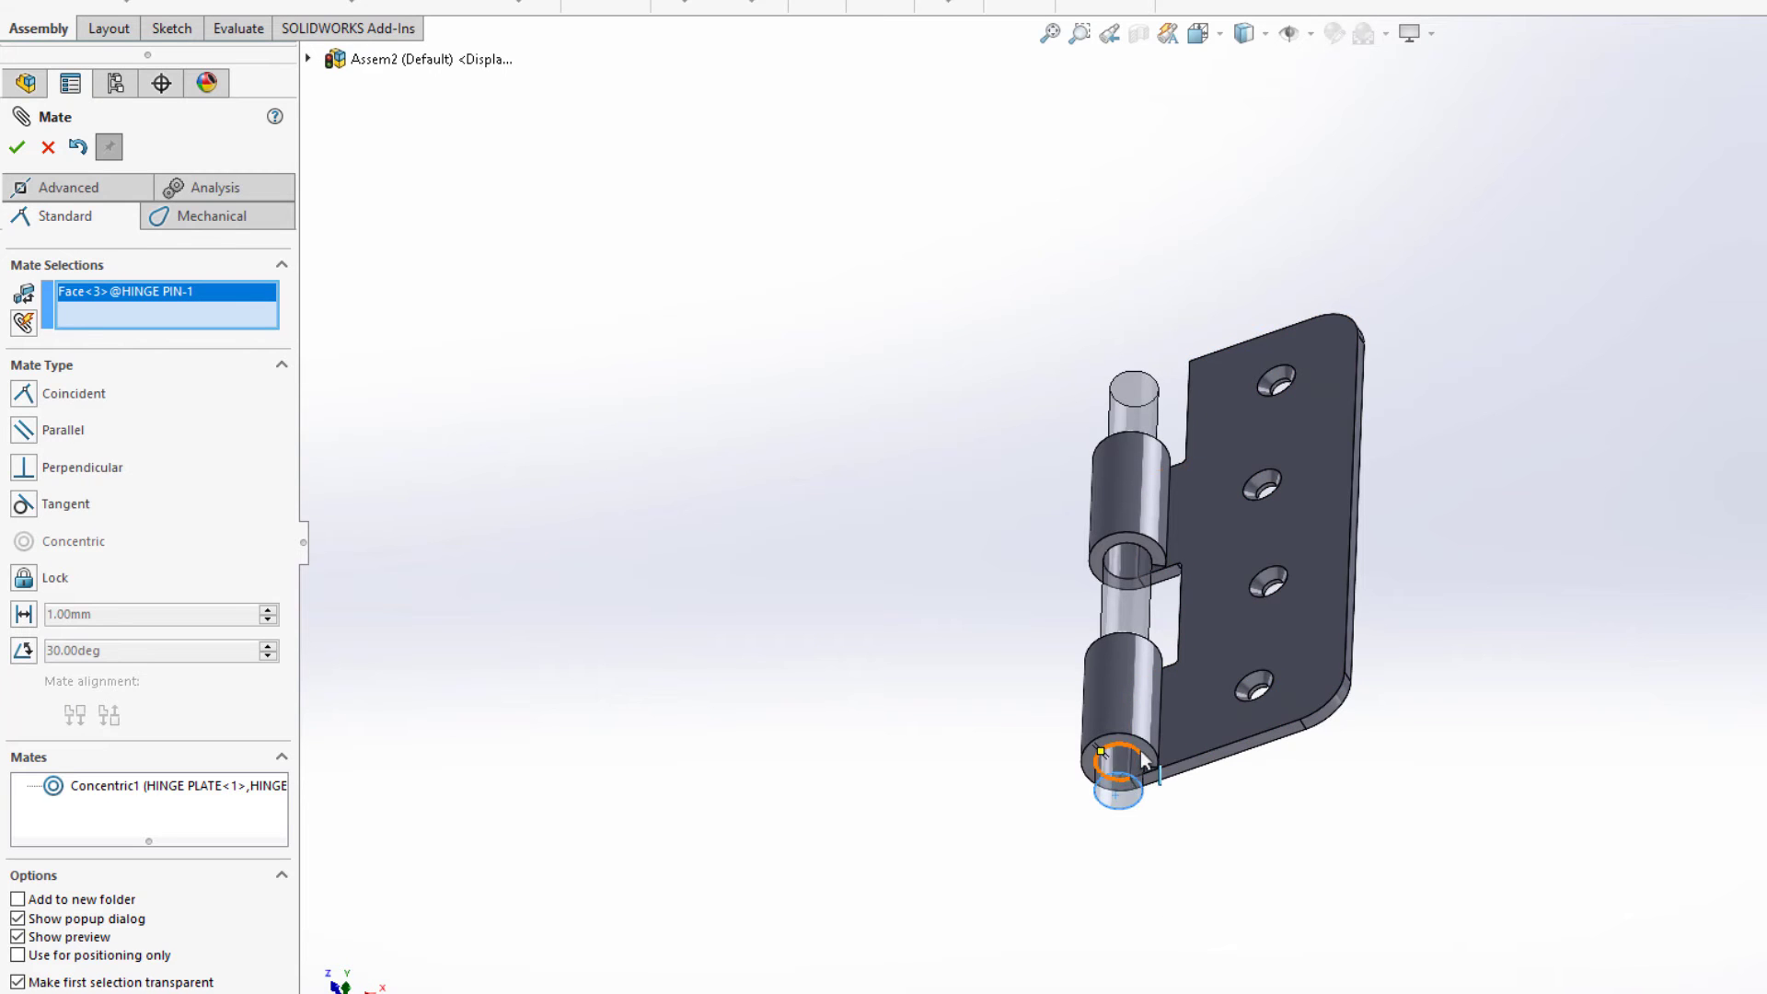
{"action": "left_click", "coordinate": [1145, 750]}
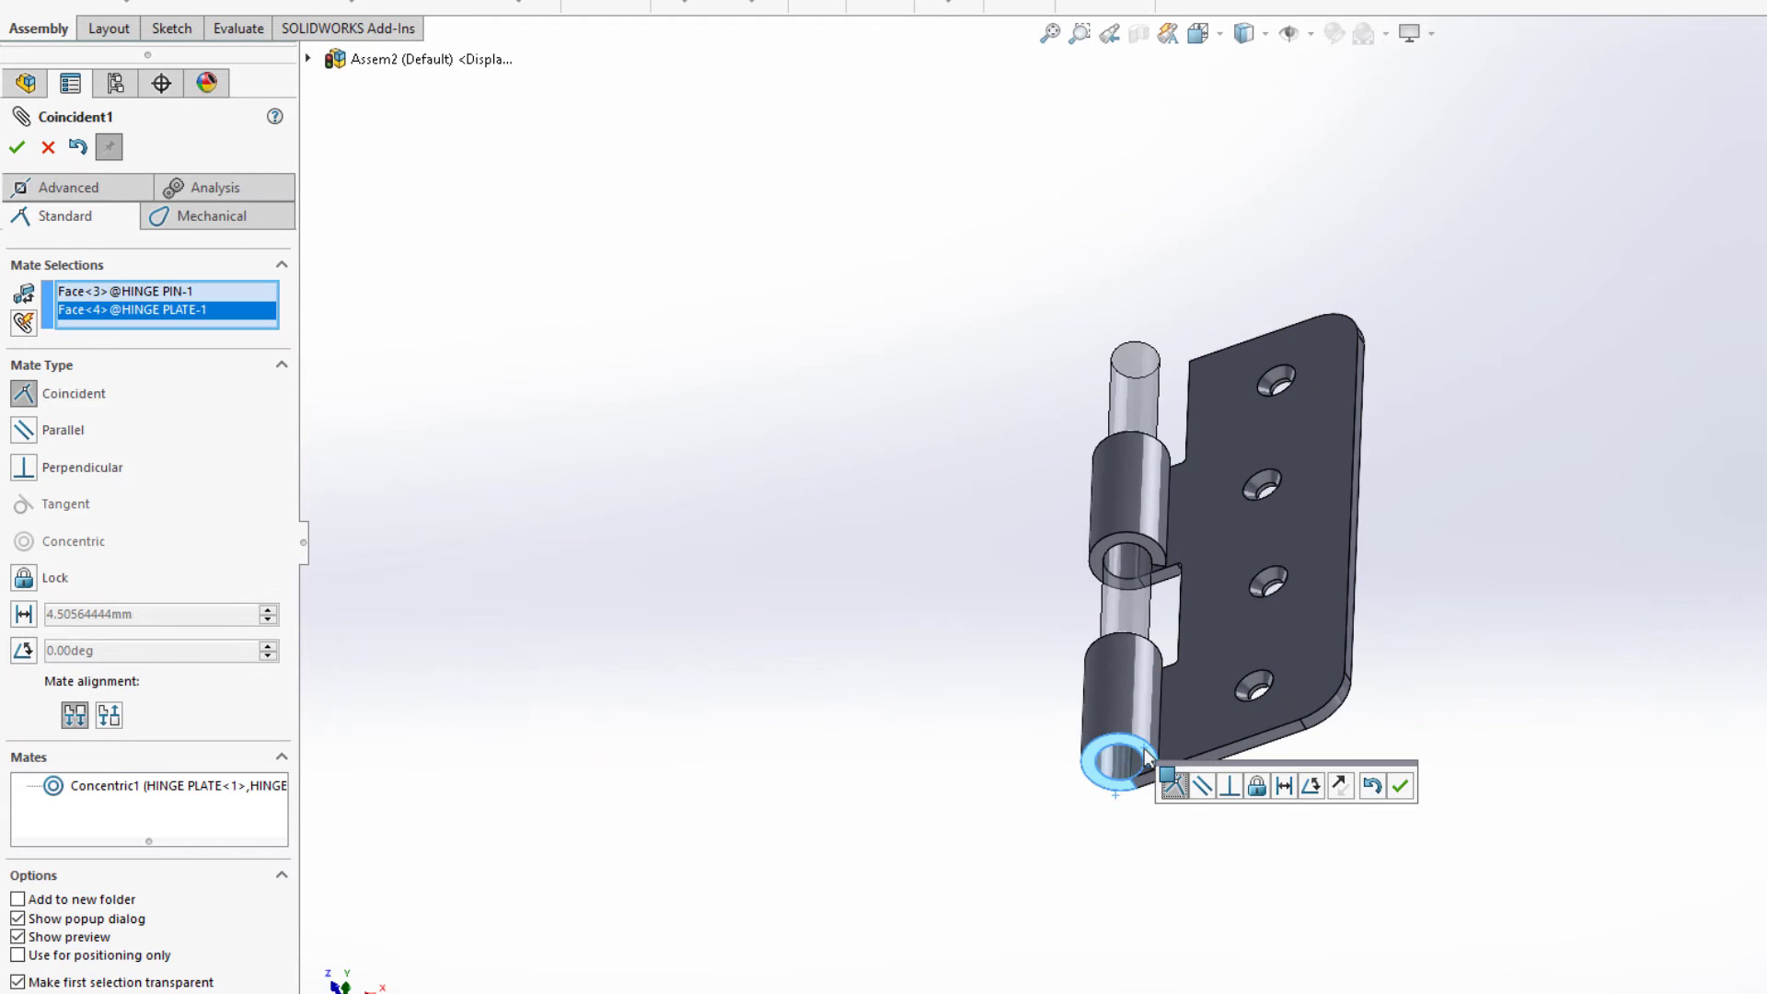
{"action": "left_click", "coordinate": [1400, 785]}
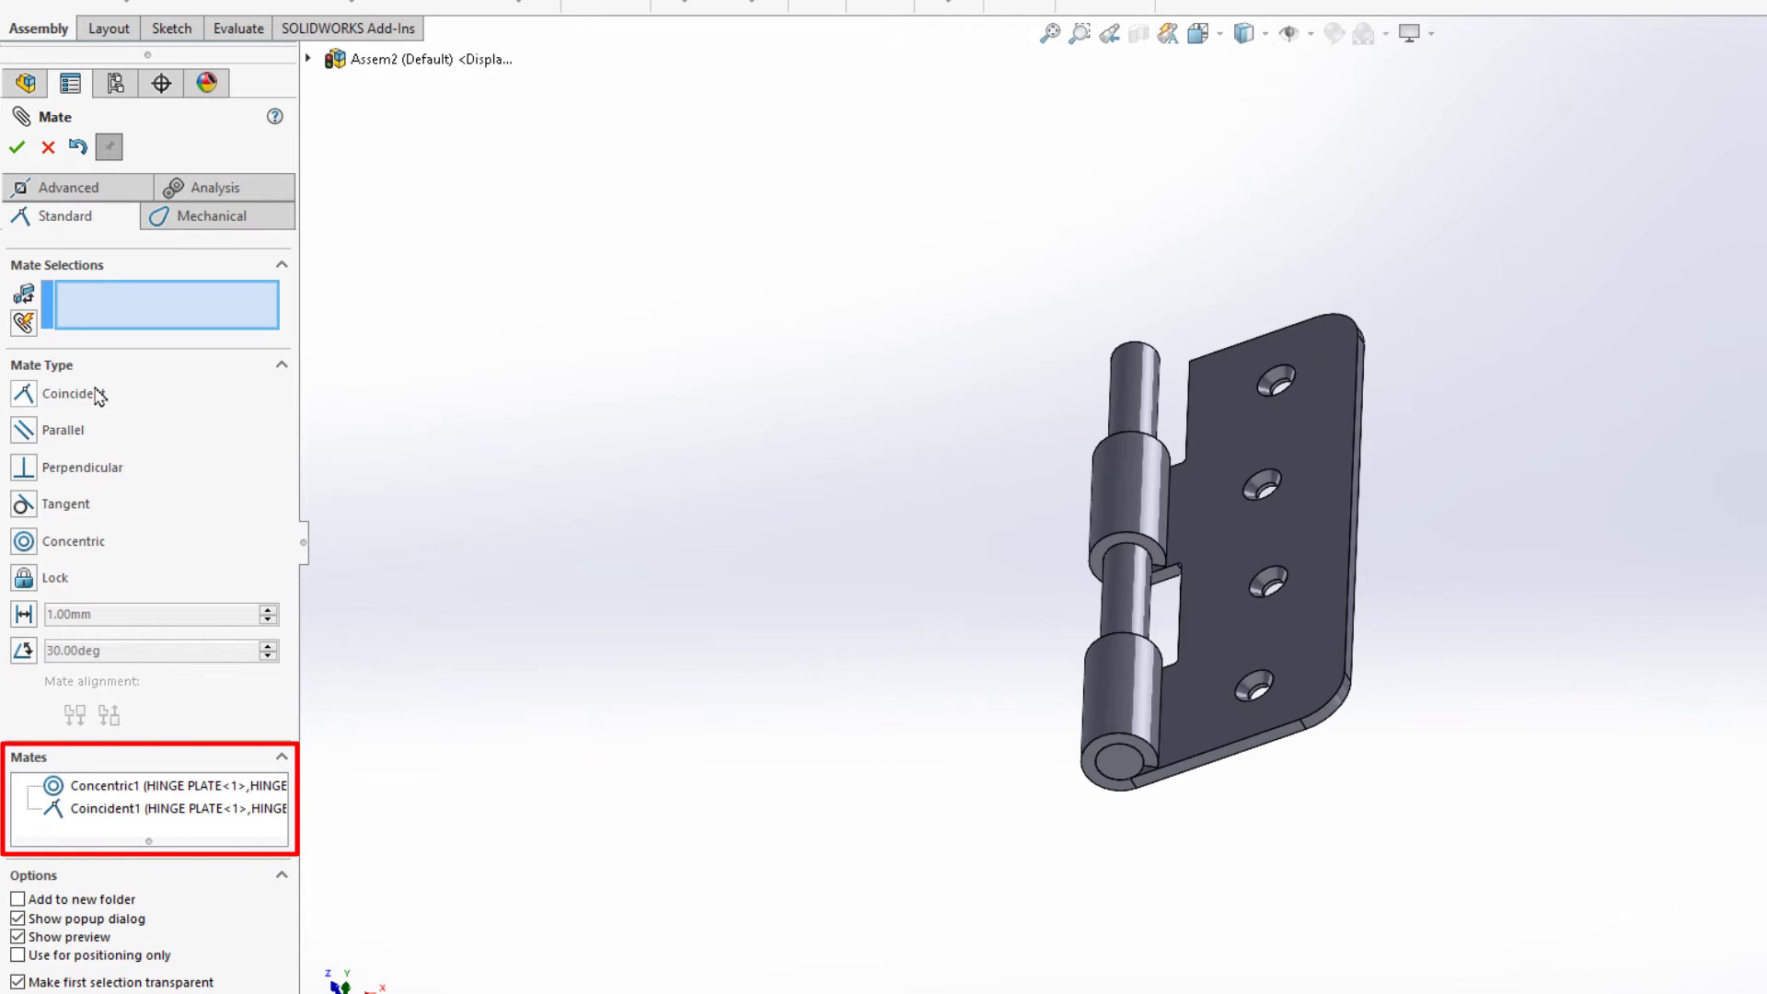
- Close the Mate PropertyManager, orbit the hinge upright, and expand the Mates folder
{"action": "left_click", "coordinate": [17, 147]}
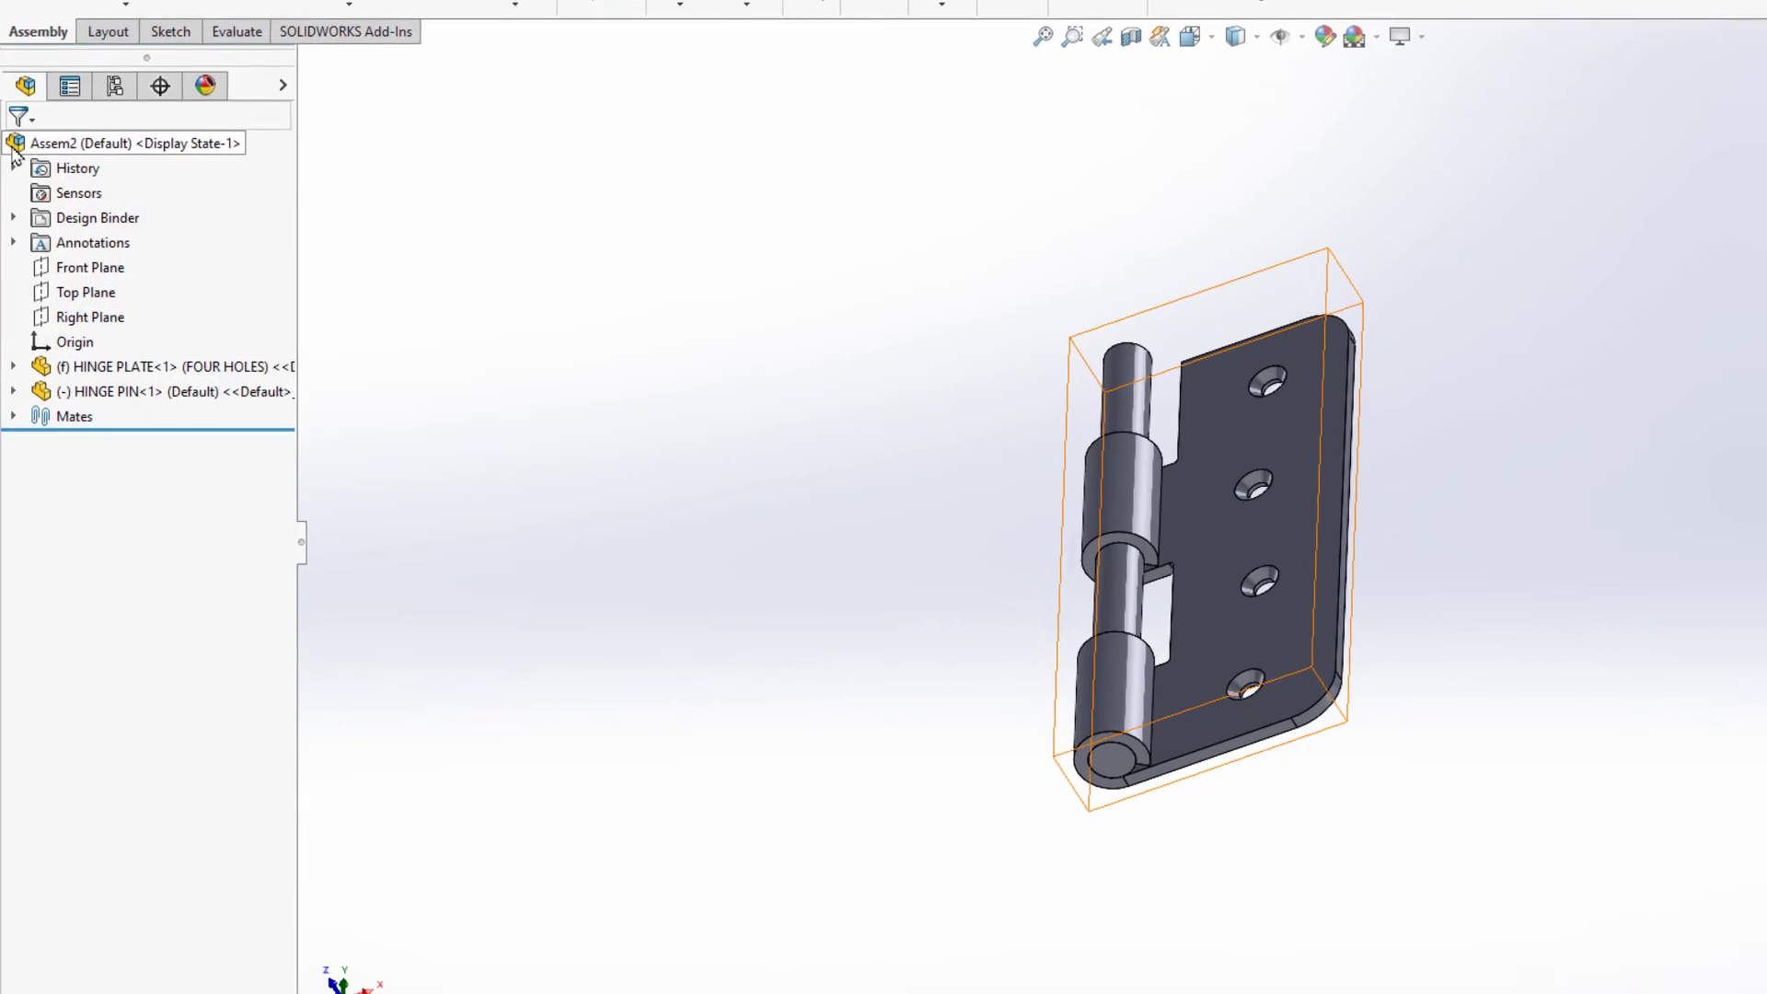
{"action": "middle_click_drag", "start_coordinate": [905, 420], "coordinate": [918, 475]}
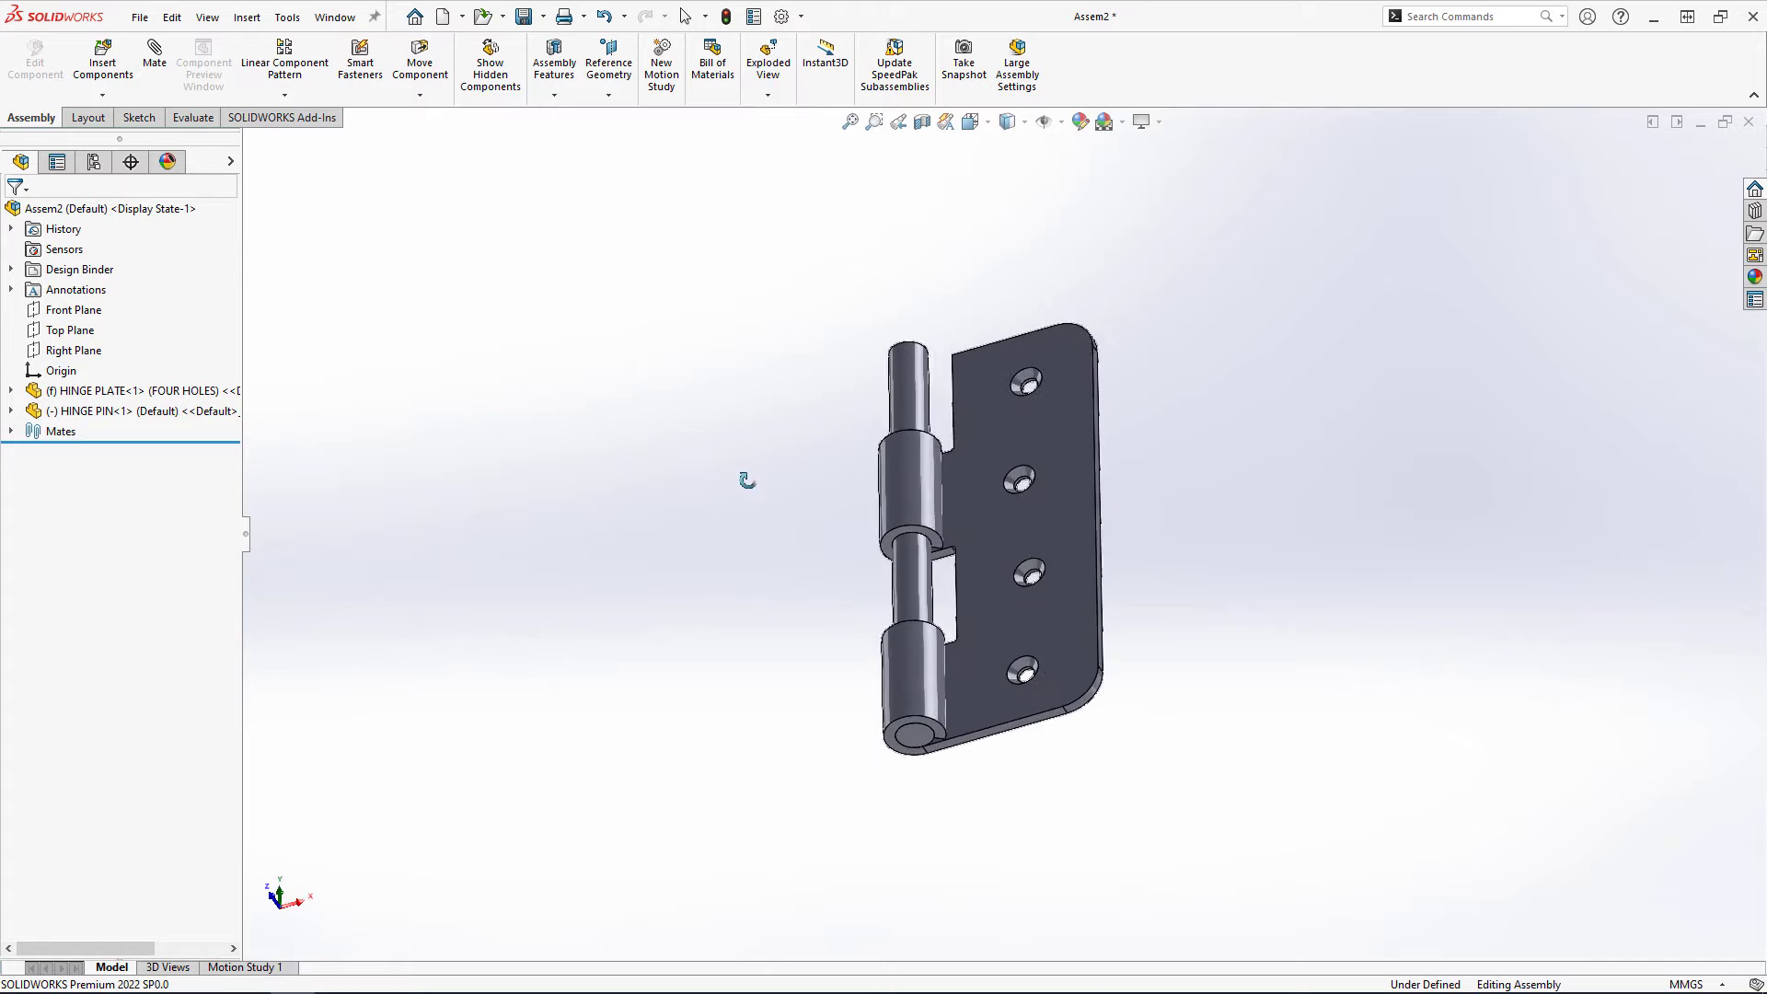
{"action": "middle_click_drag", "start_coordinate": [746, 479], "coordinate": [781, 730]}
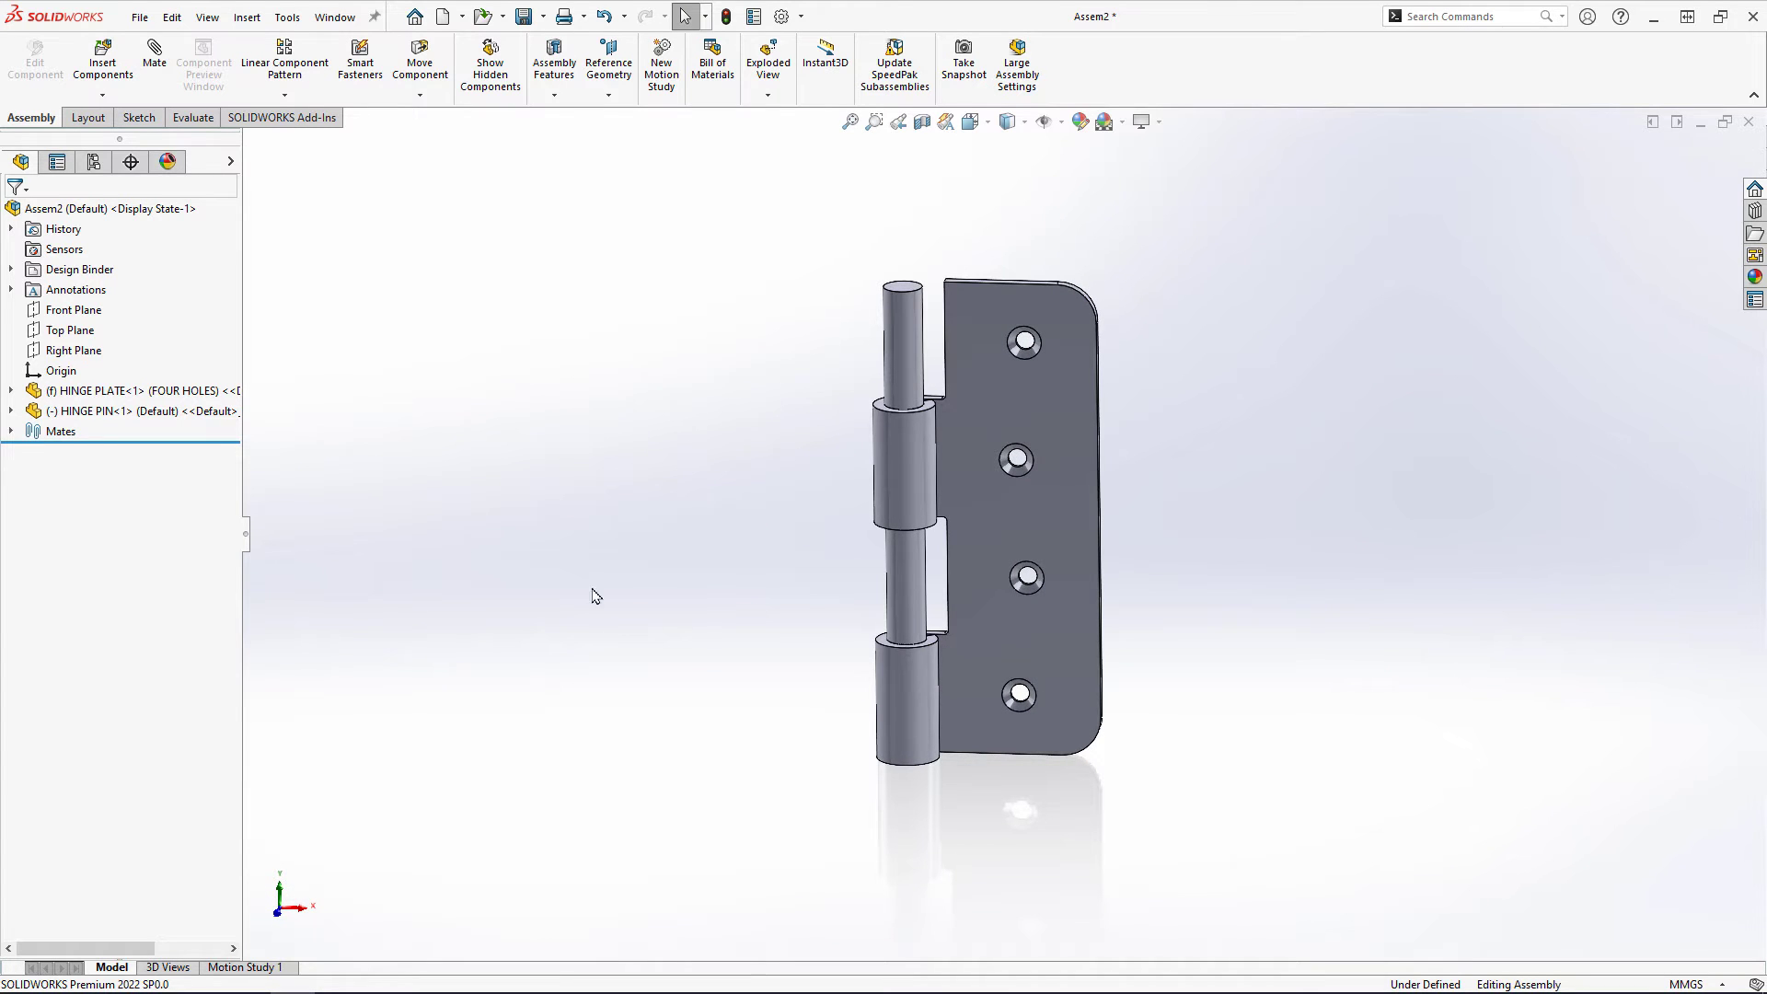
{"action": "left_click", "coordinate": [11, 430]}
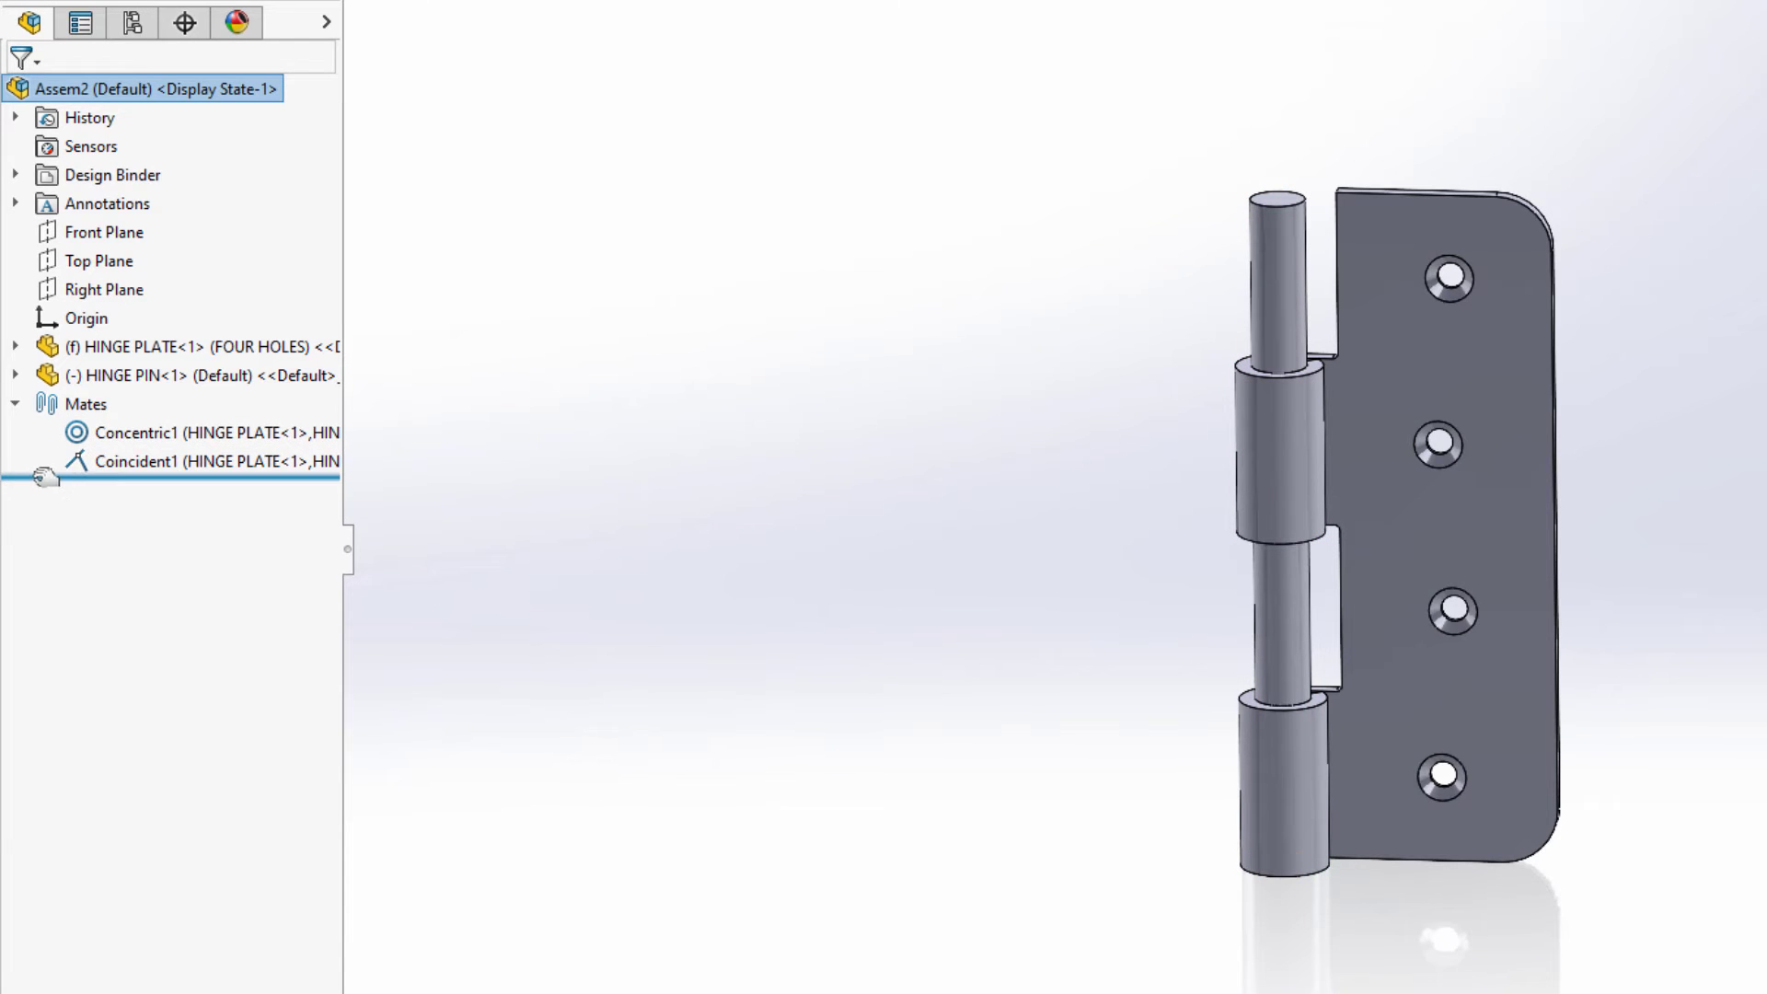
- Expand the Mates in Assem2 folders under HINGE PLATE and HINGE PIN, inspecting Coincident1
{"action": "left_click", "coordinate": [14, 347]}
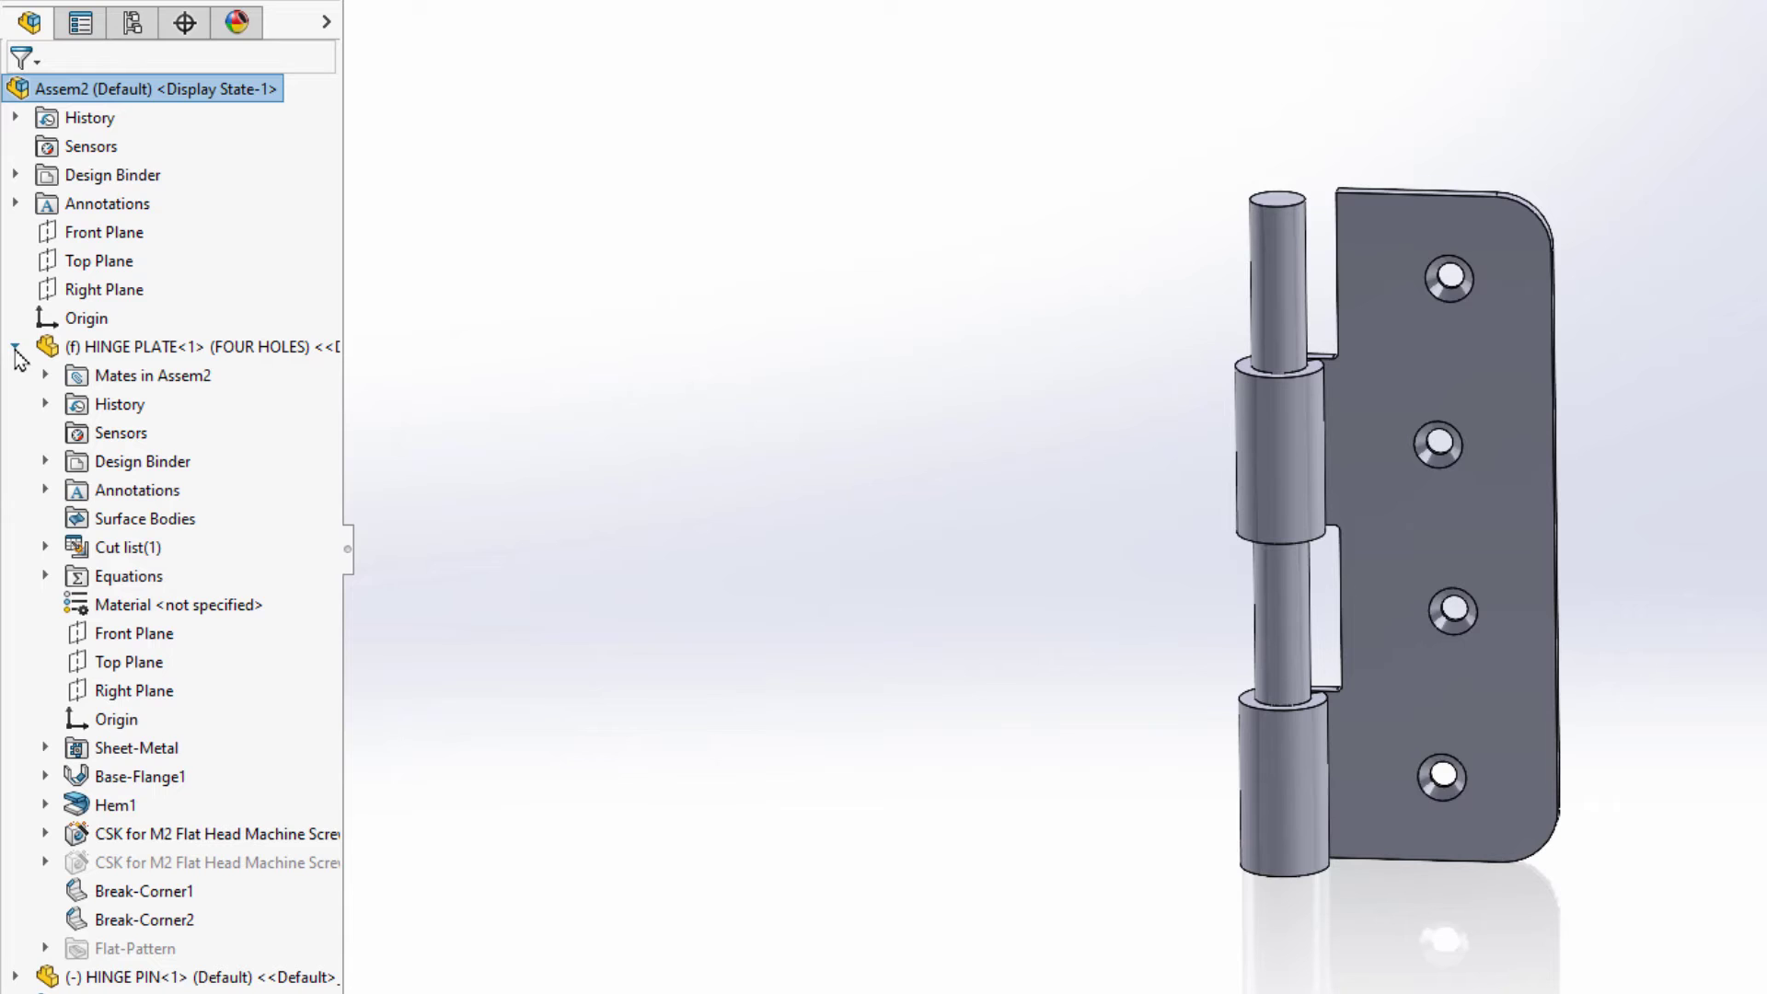
{"action": "double_click", "coordinate": [95, 378]}
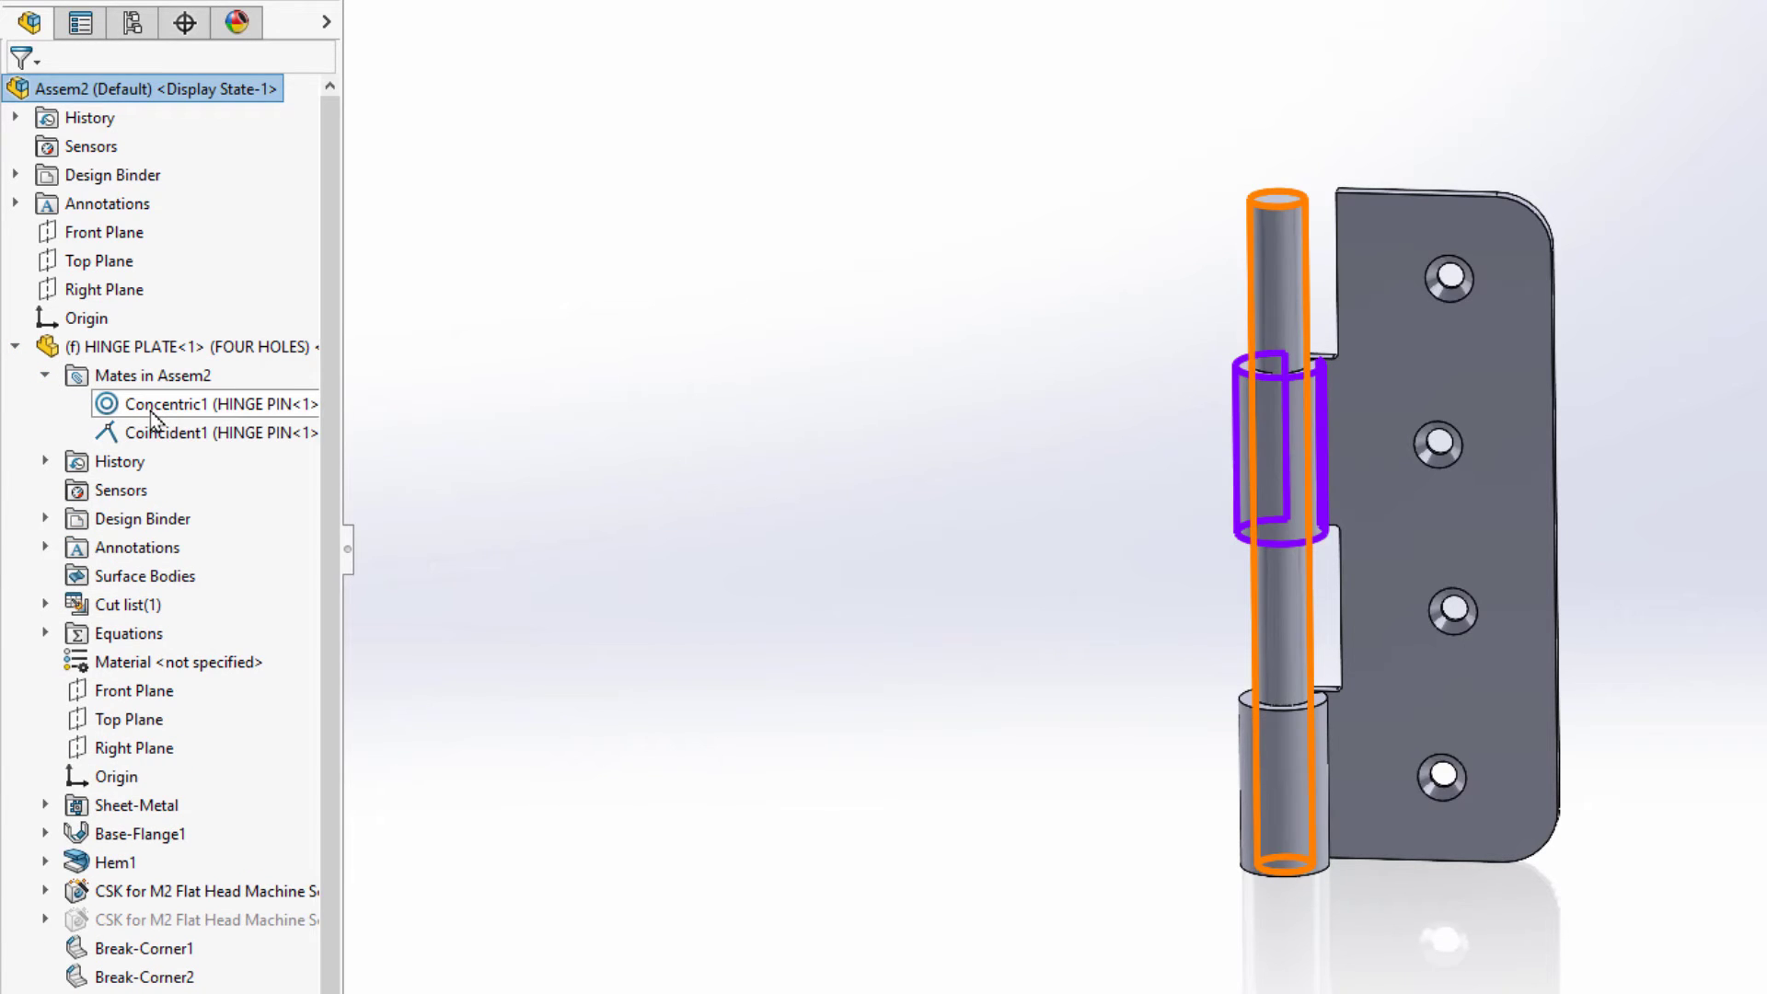
{"action": "mouse_move", "coordinate": [153, 419]}
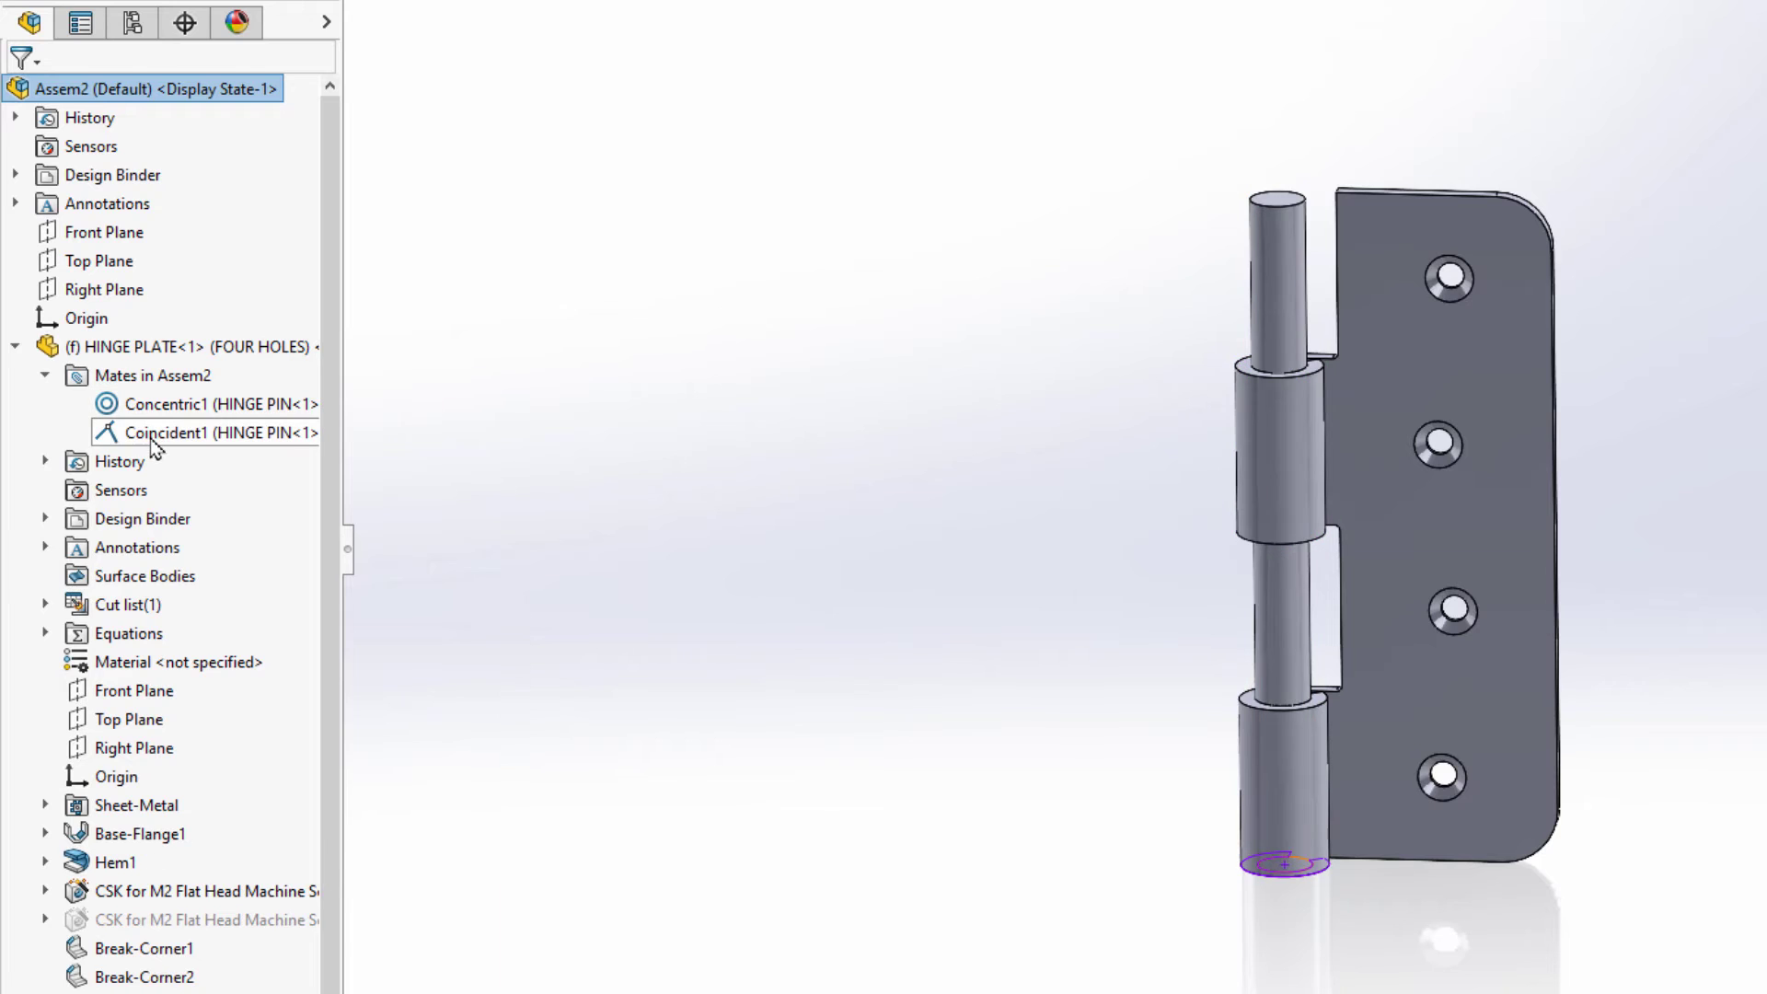
{"action": "left_click", "coordinate": [151, 438]}
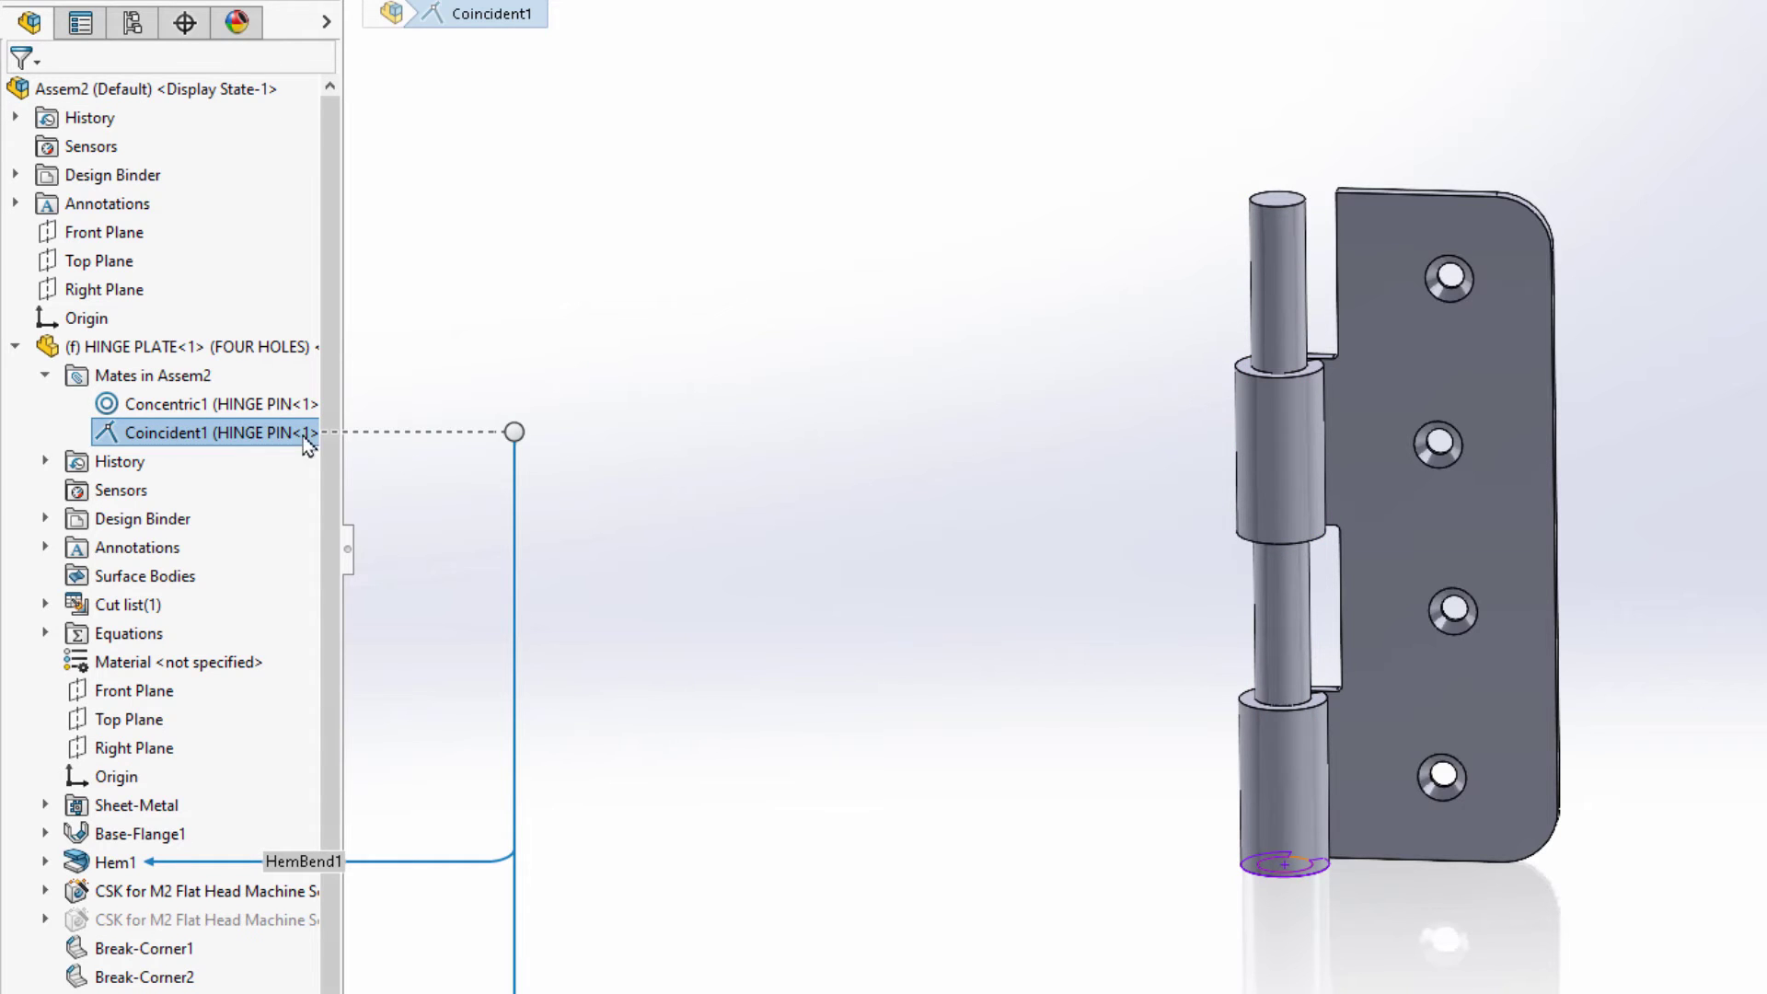
{"action": "left_click", "coordinate": [414, 589]}
{"action": "scroll", "coordinate": [289, 731], "scroll_direction": "down", "scroll_amount": 1}
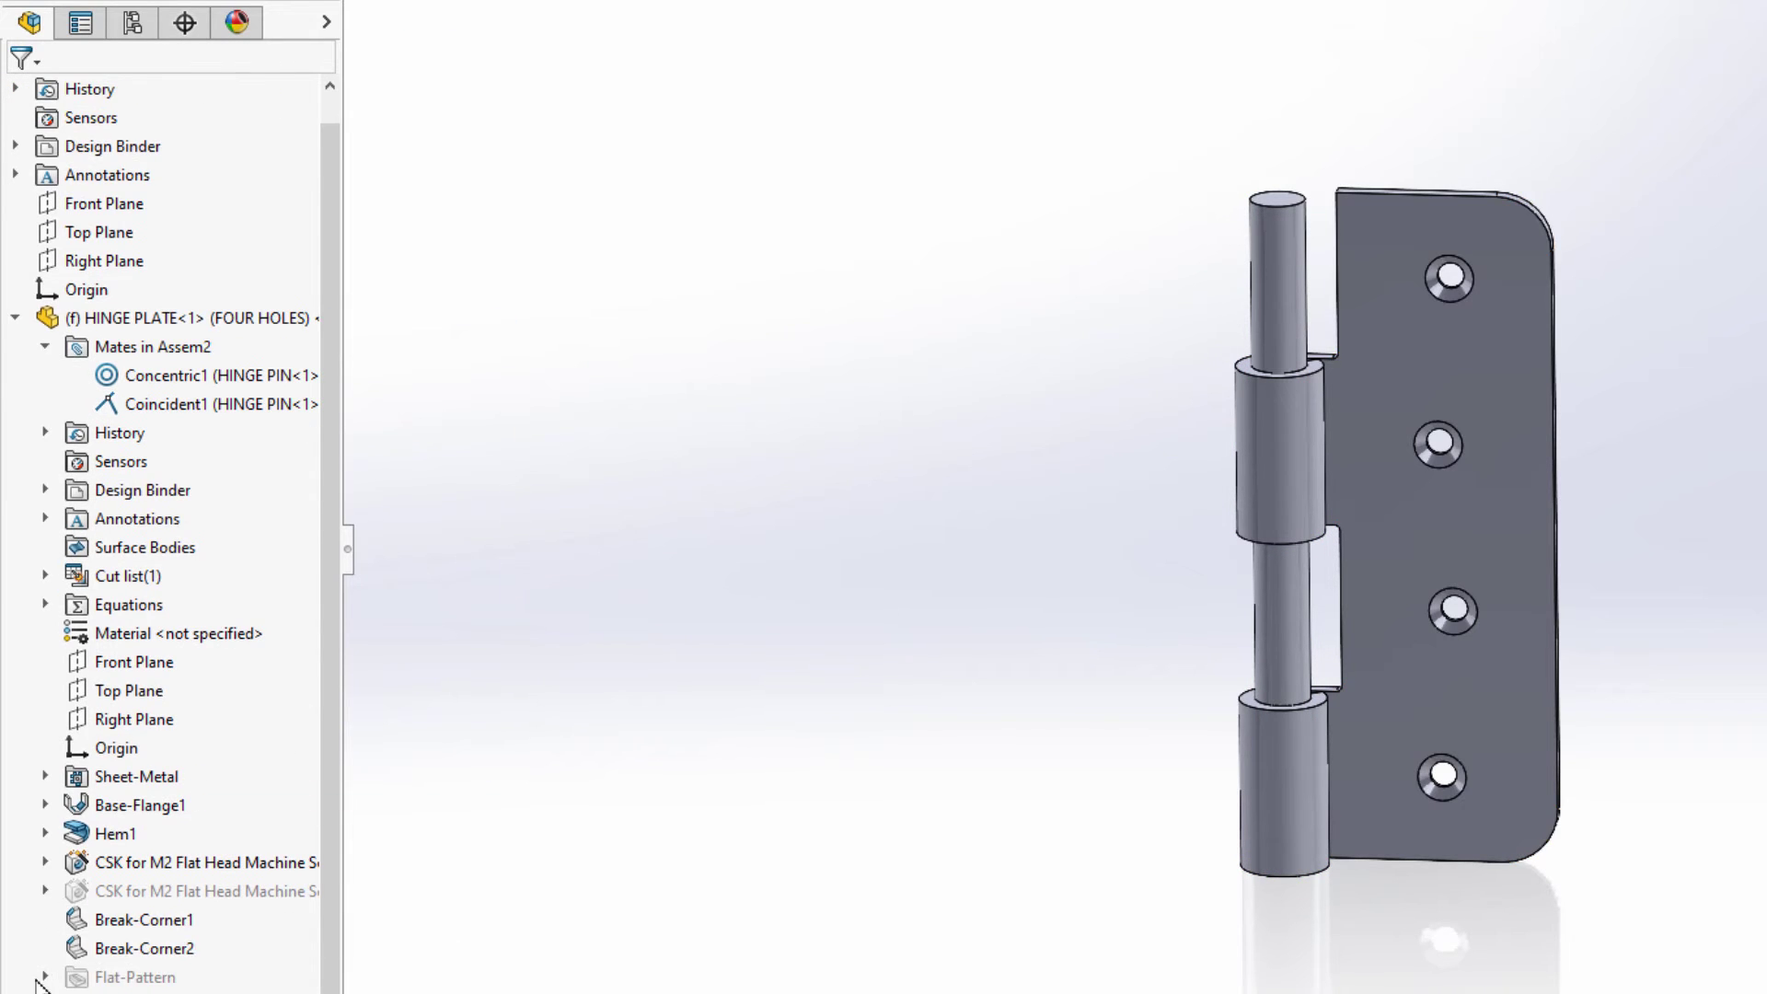
{"action": "scroll", "coordinate": [165, 842], "scroll_direction": "down", "scroll_amount": 3}
{"action": "double_click", "coordinate": [120, 747]}
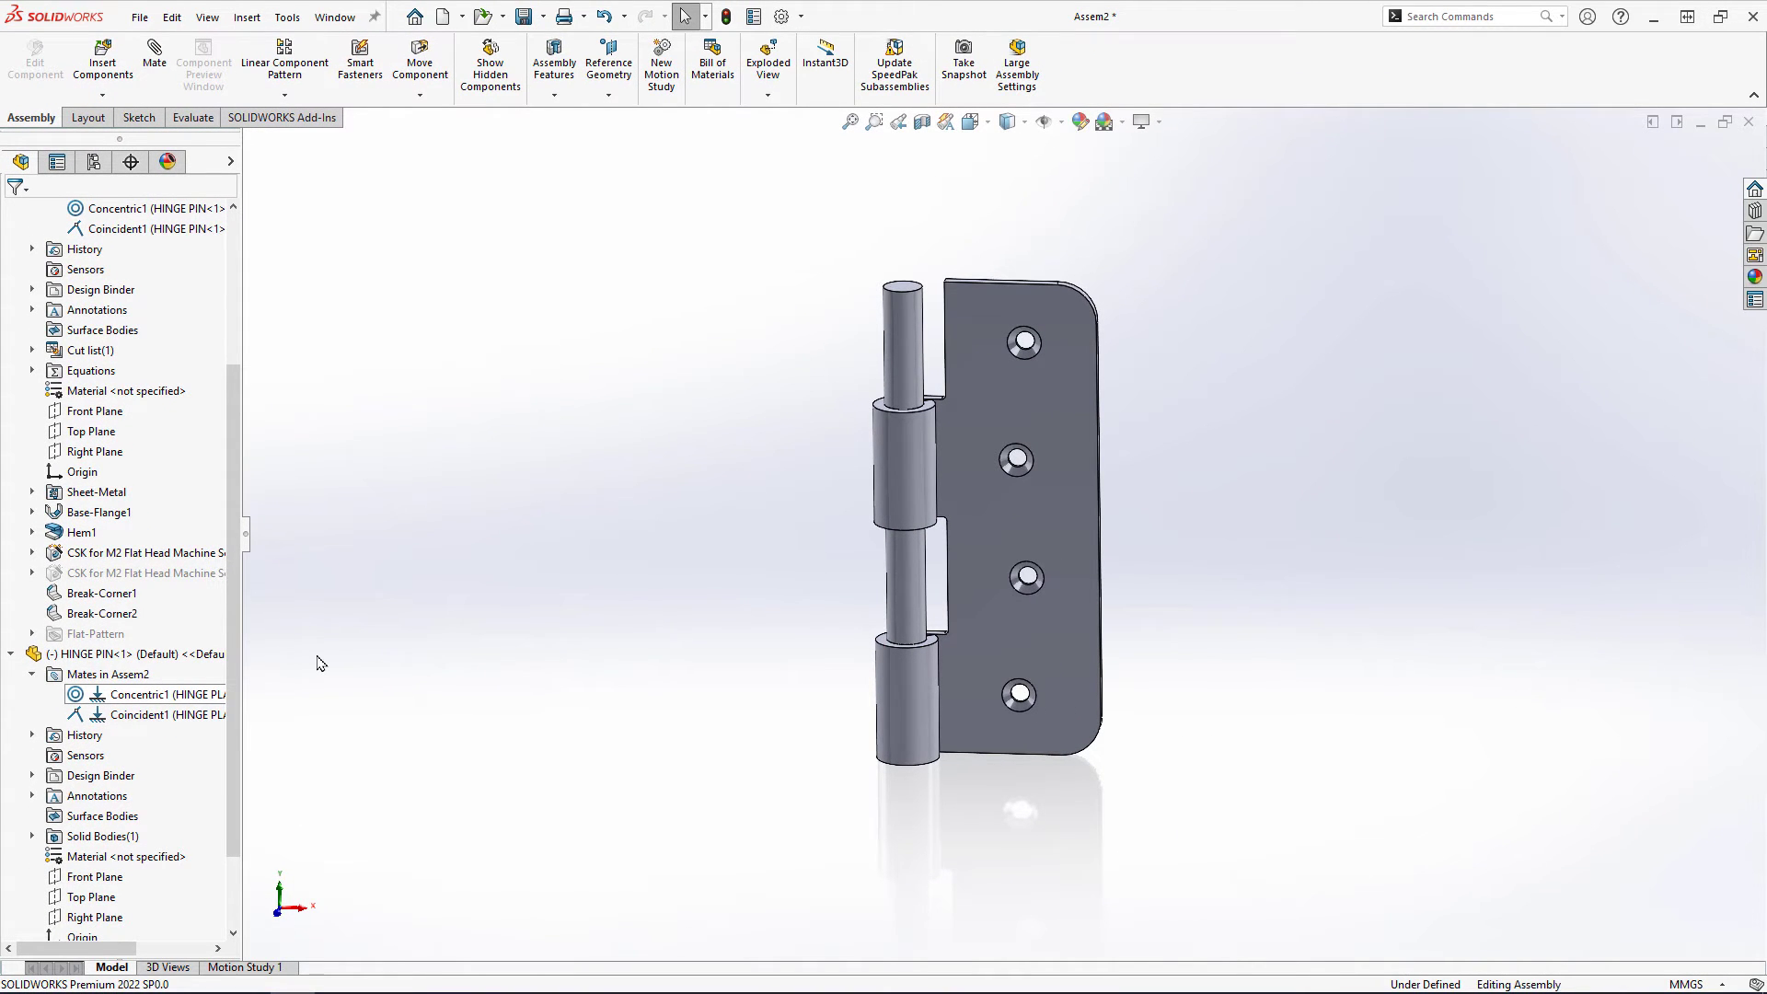
- Lock rotation on the Concentric1 mate
{"action": "left_click", "coordinate": [907, 369]}
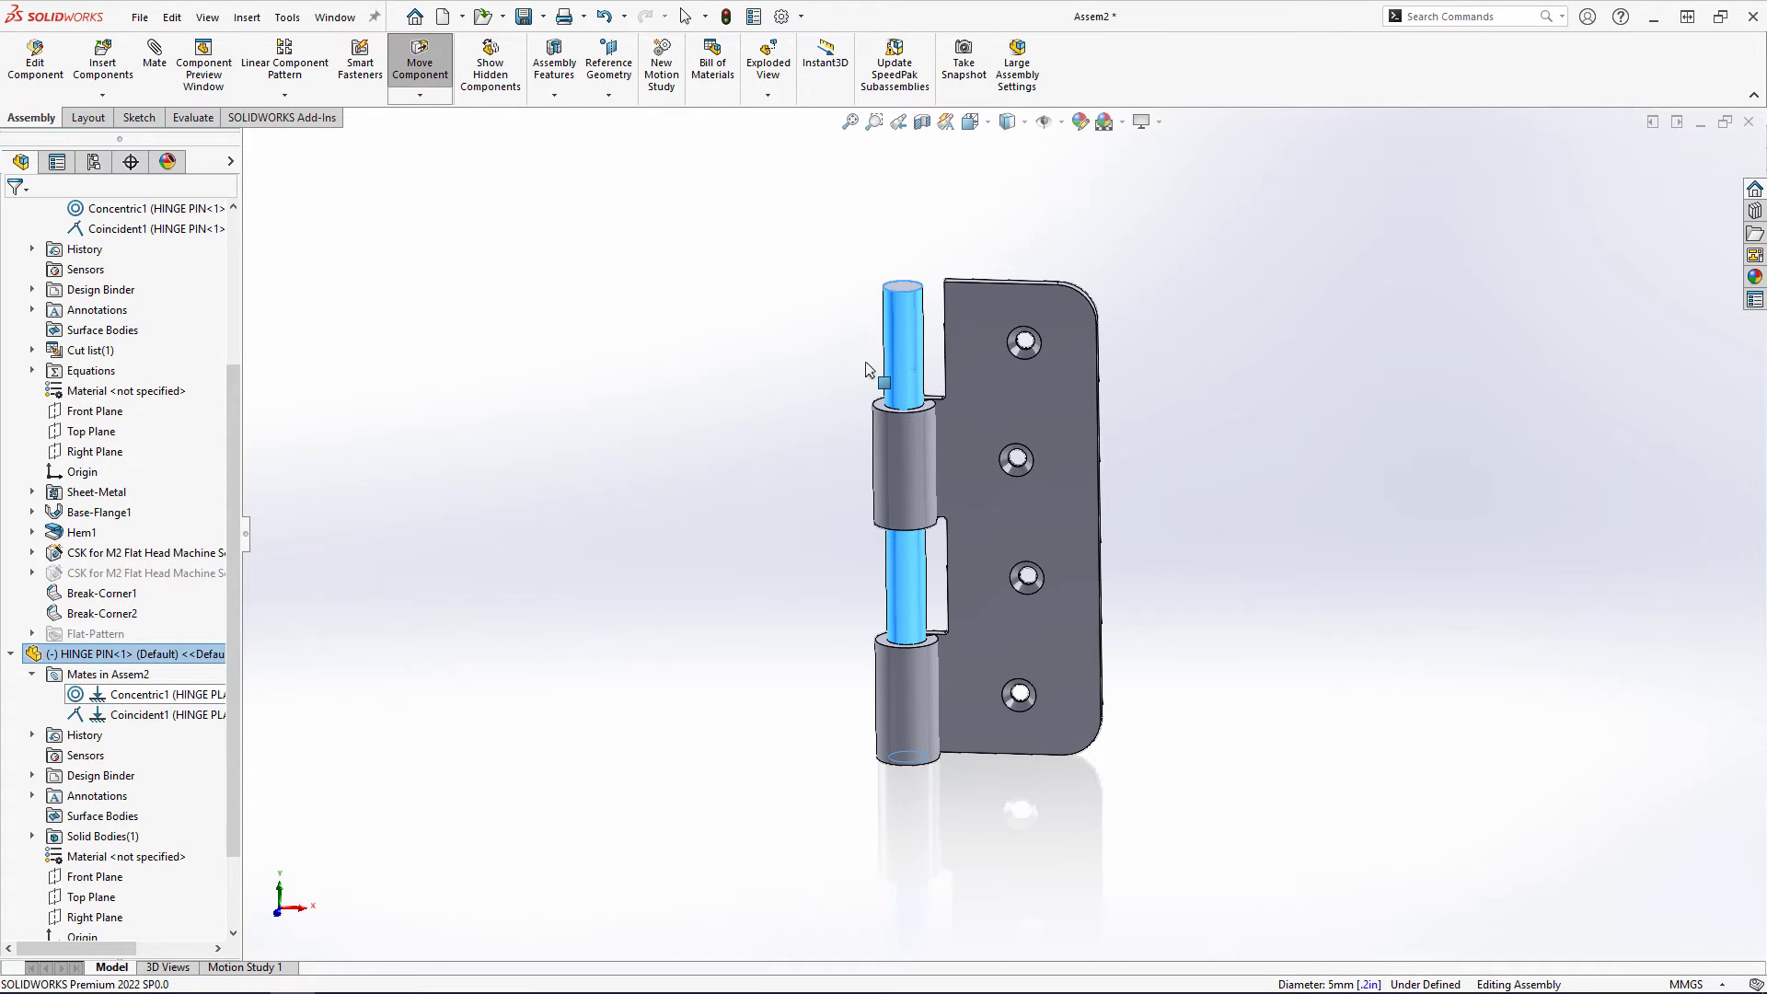
{"action": "key", "text": "Escape"}
{"action": "right_click", "coordinate": [152, 695]}
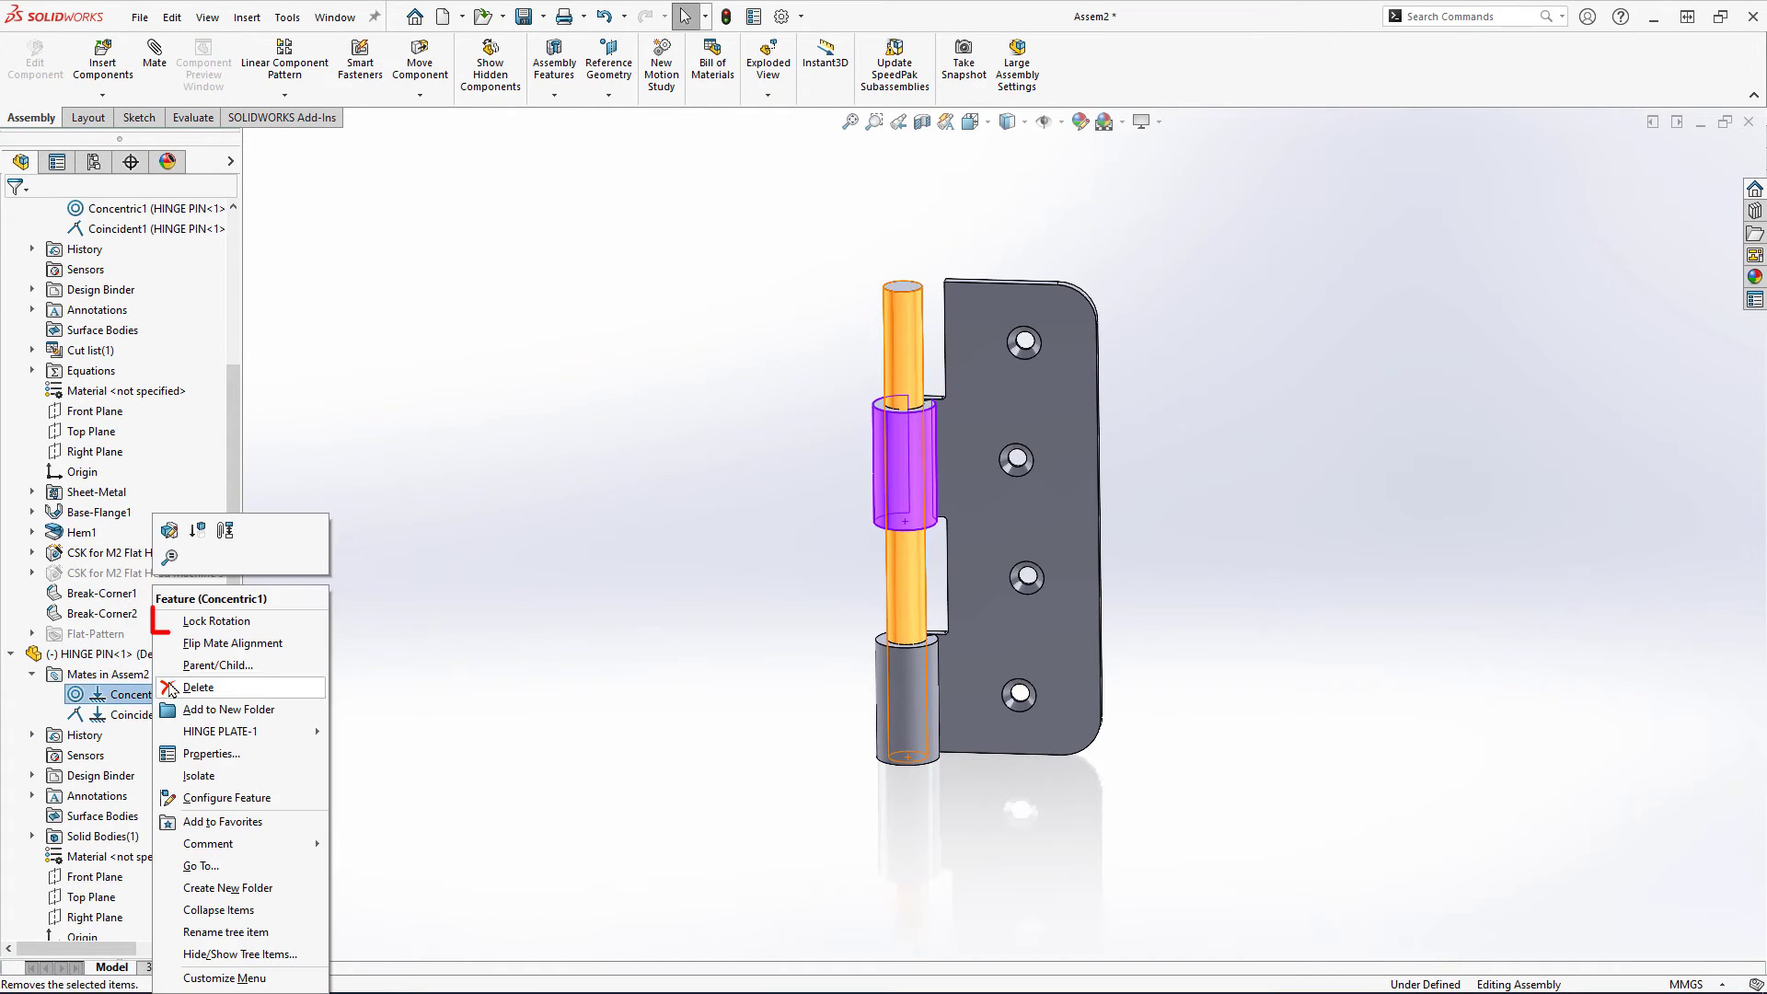
{"action": "left_click", "coordinate": [207, 628]}
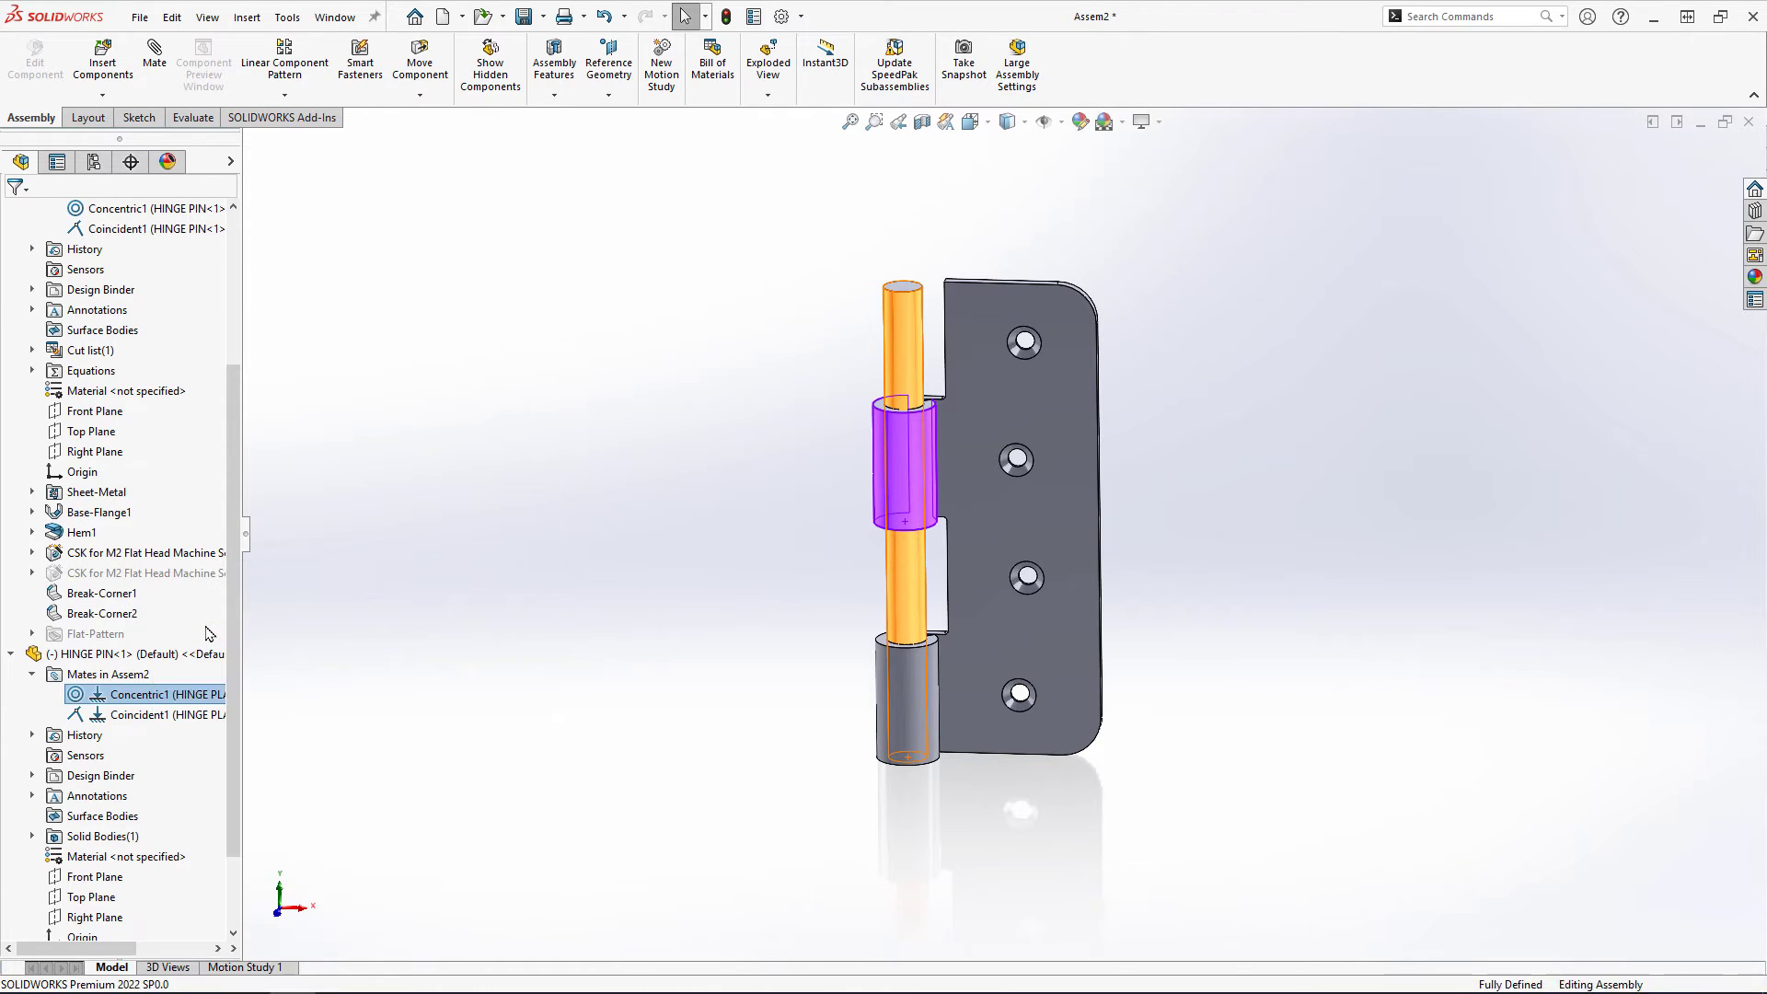
- Collapse the HINGE PIN, HINGE PLATE and Mates entries in the tree
{"action": "left_click", "coordinate": [10, 654]}
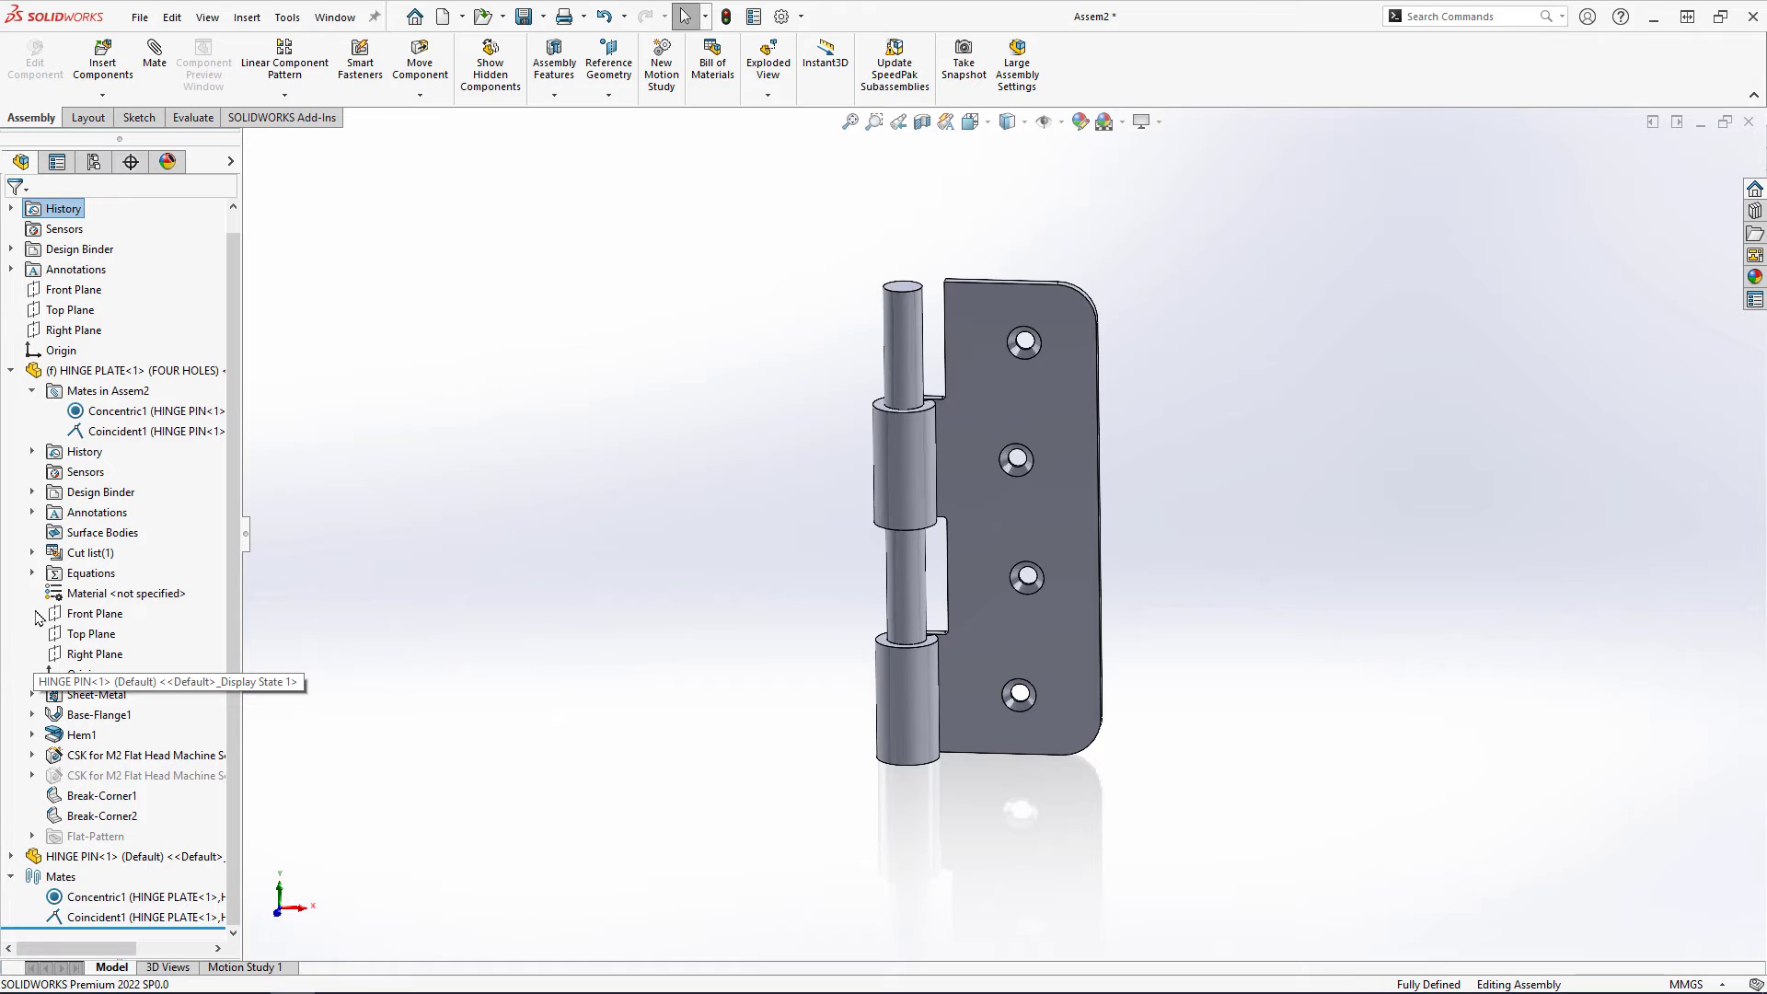
{"action": "left_click", "coordinate": [10, 388]}
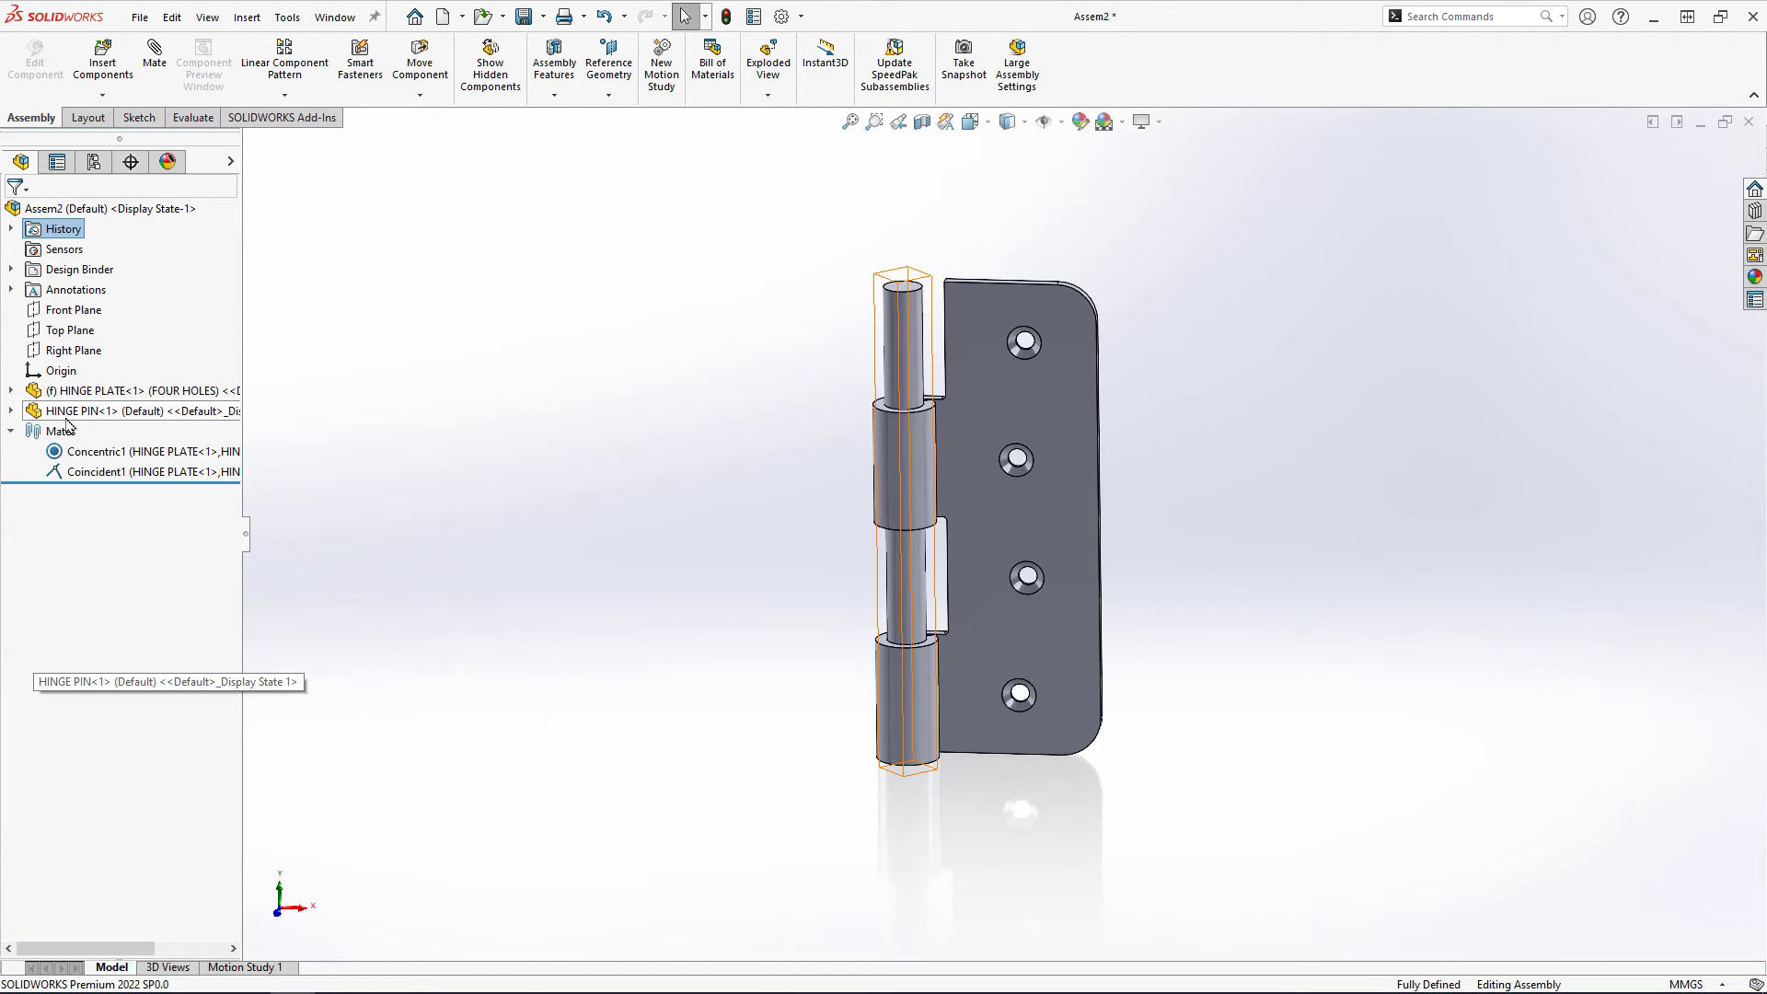
{"action": "left_click", "coordinate": [10, 431]}
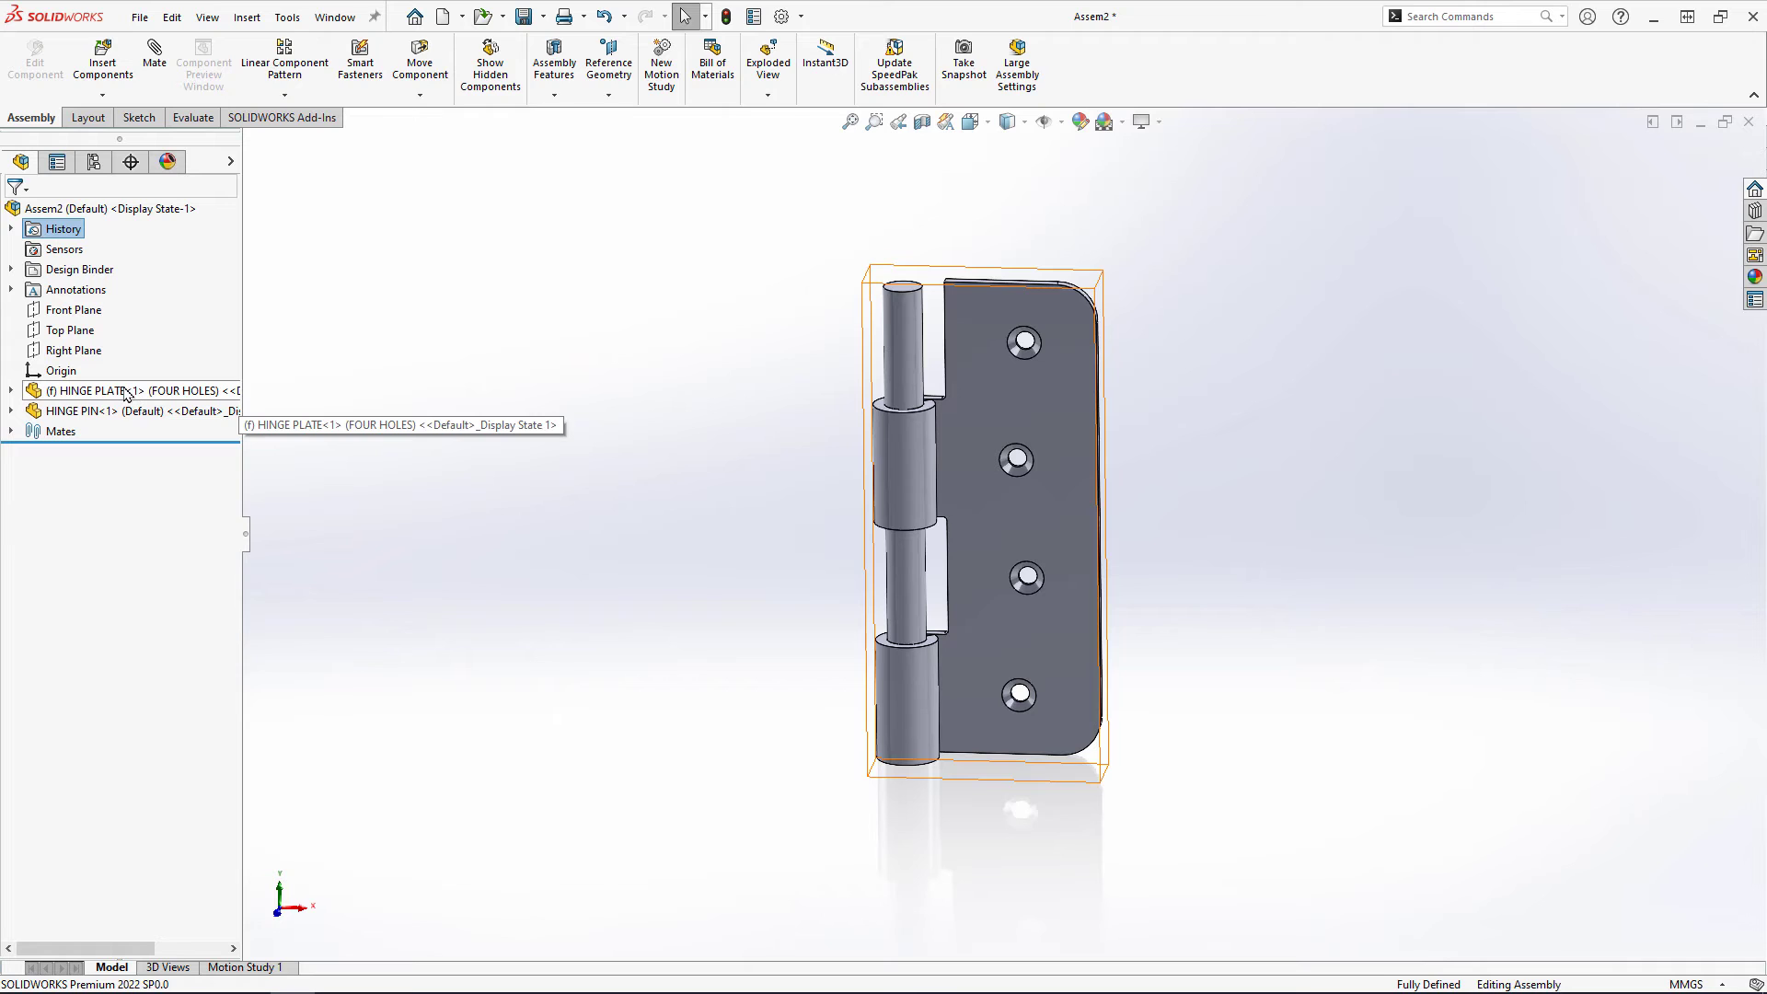
- Drag a second HINGE PLATE into the viewport and switch it to THREE HOLES configuration
{"action": "left_click_drag", "start_coordinate": [126, 394], "coordinate": [650, 510]}
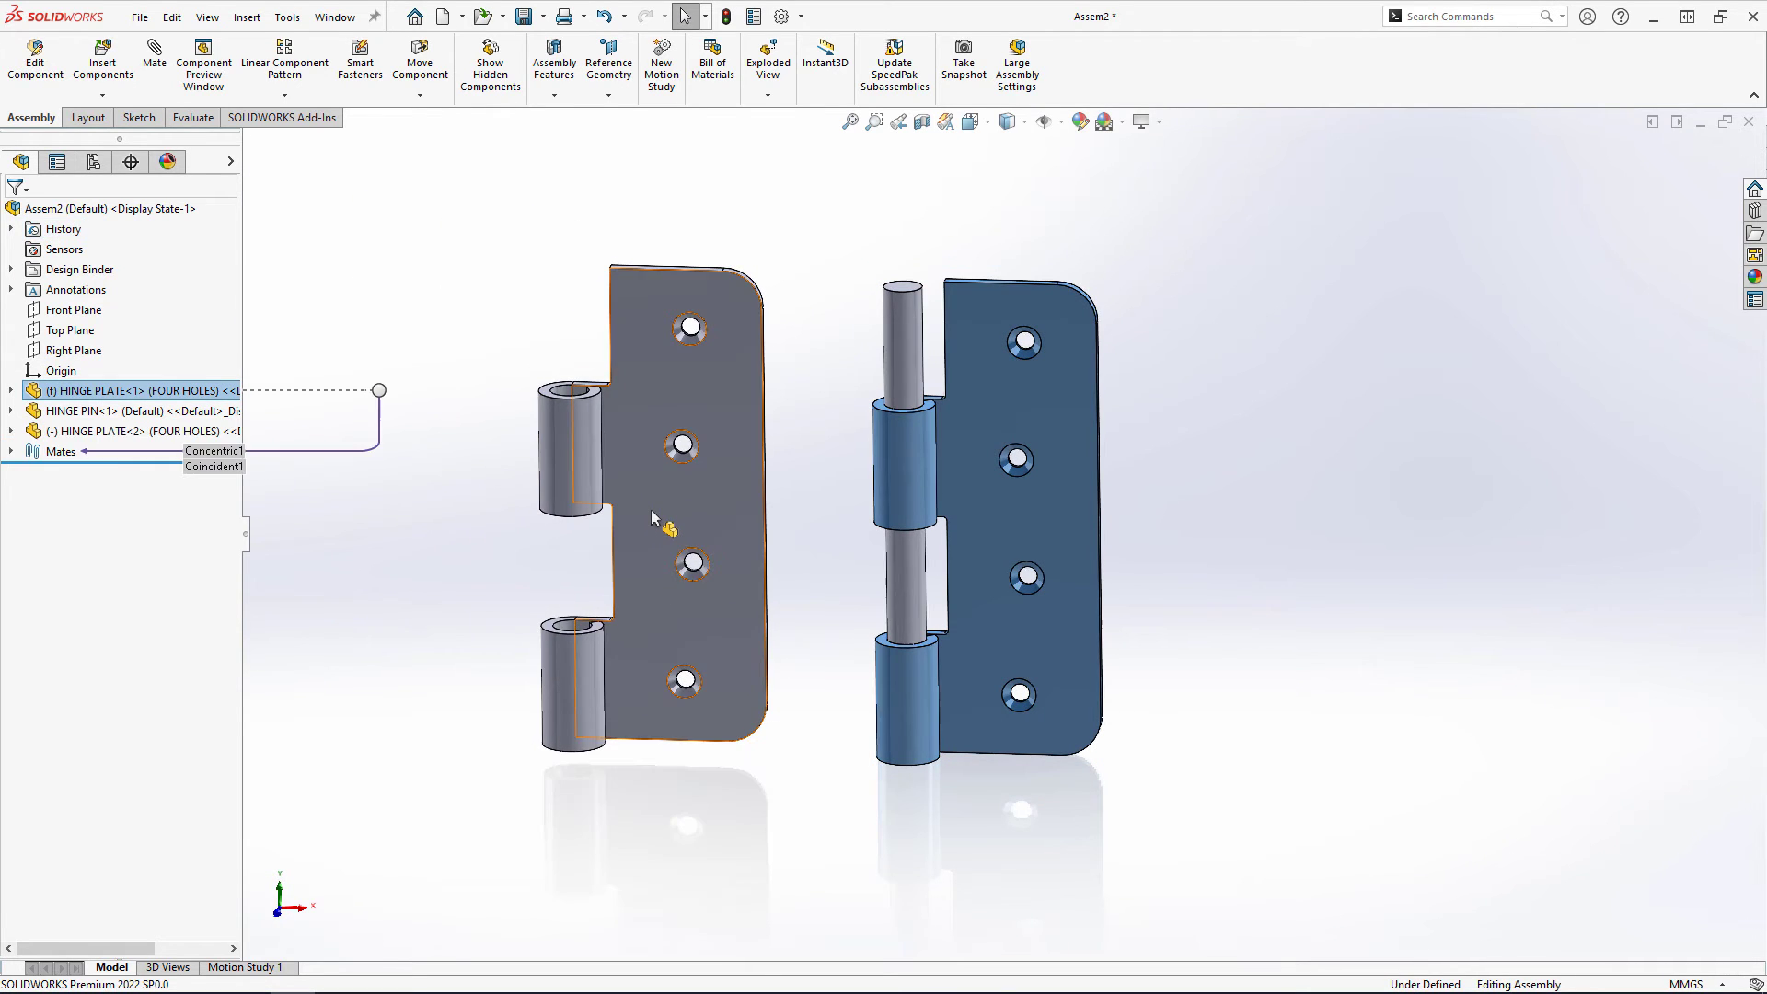
{"action": "left_click", "coordinate": [516, 566]}
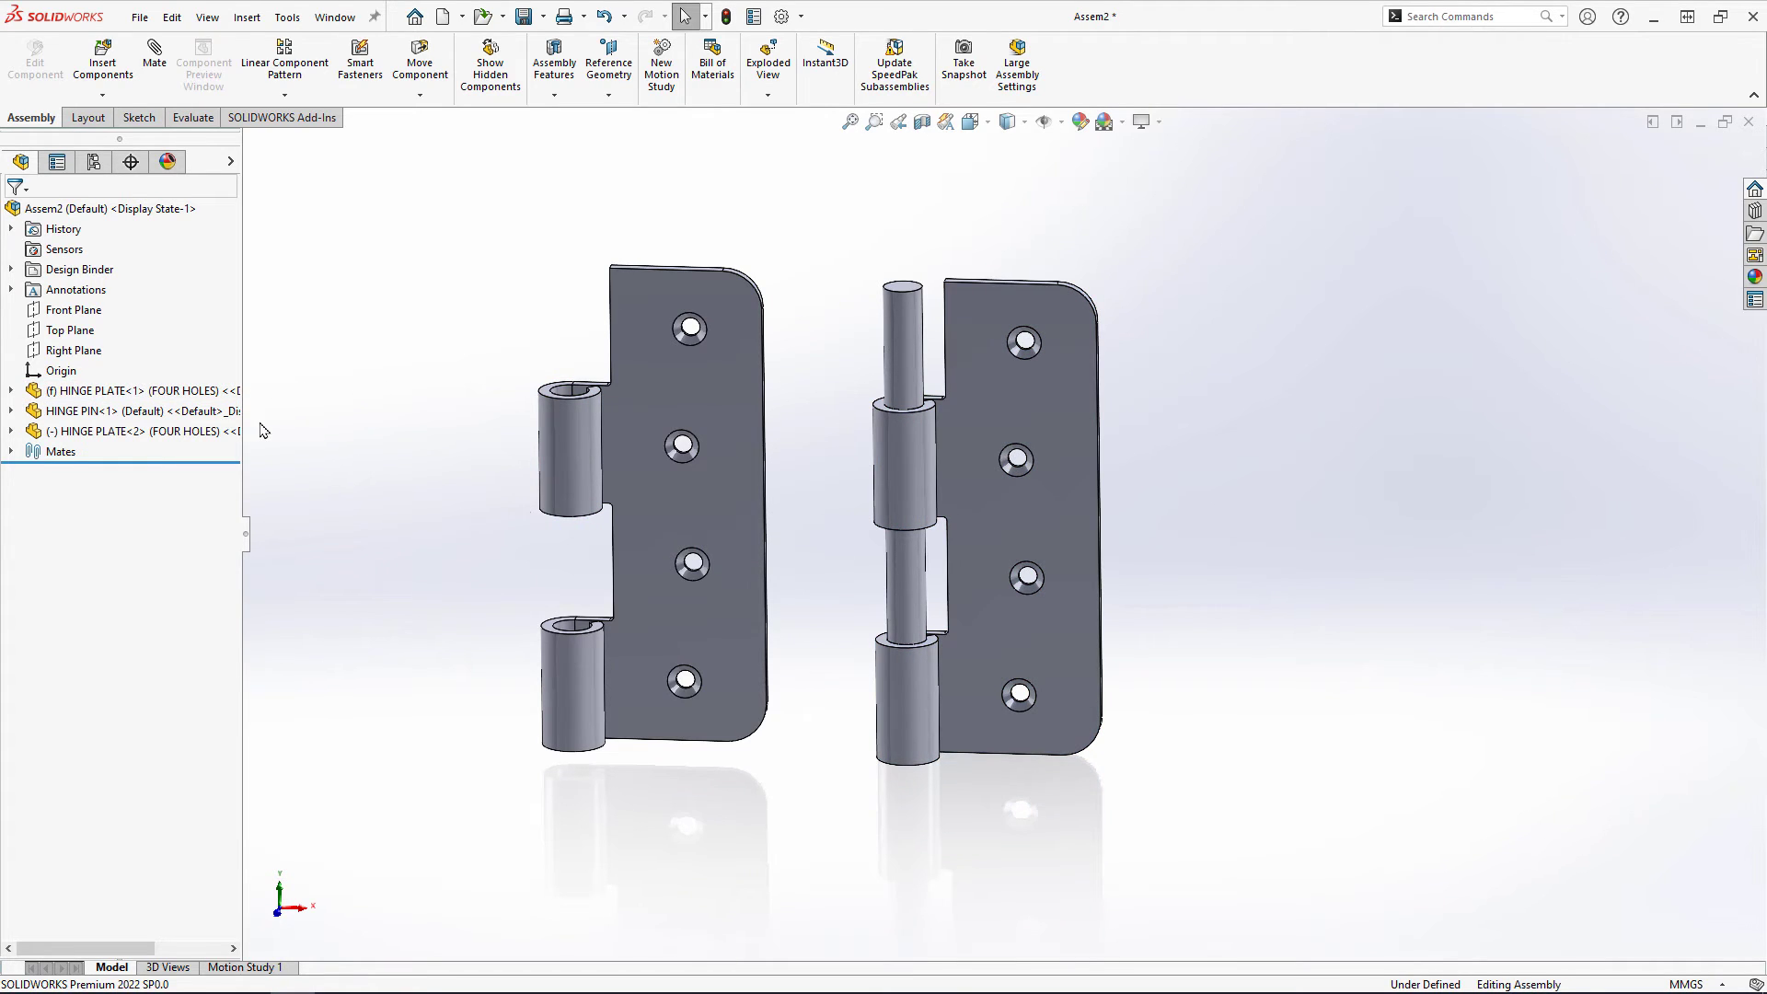
{"action": "right_click", "coordinate": [177, 433]}
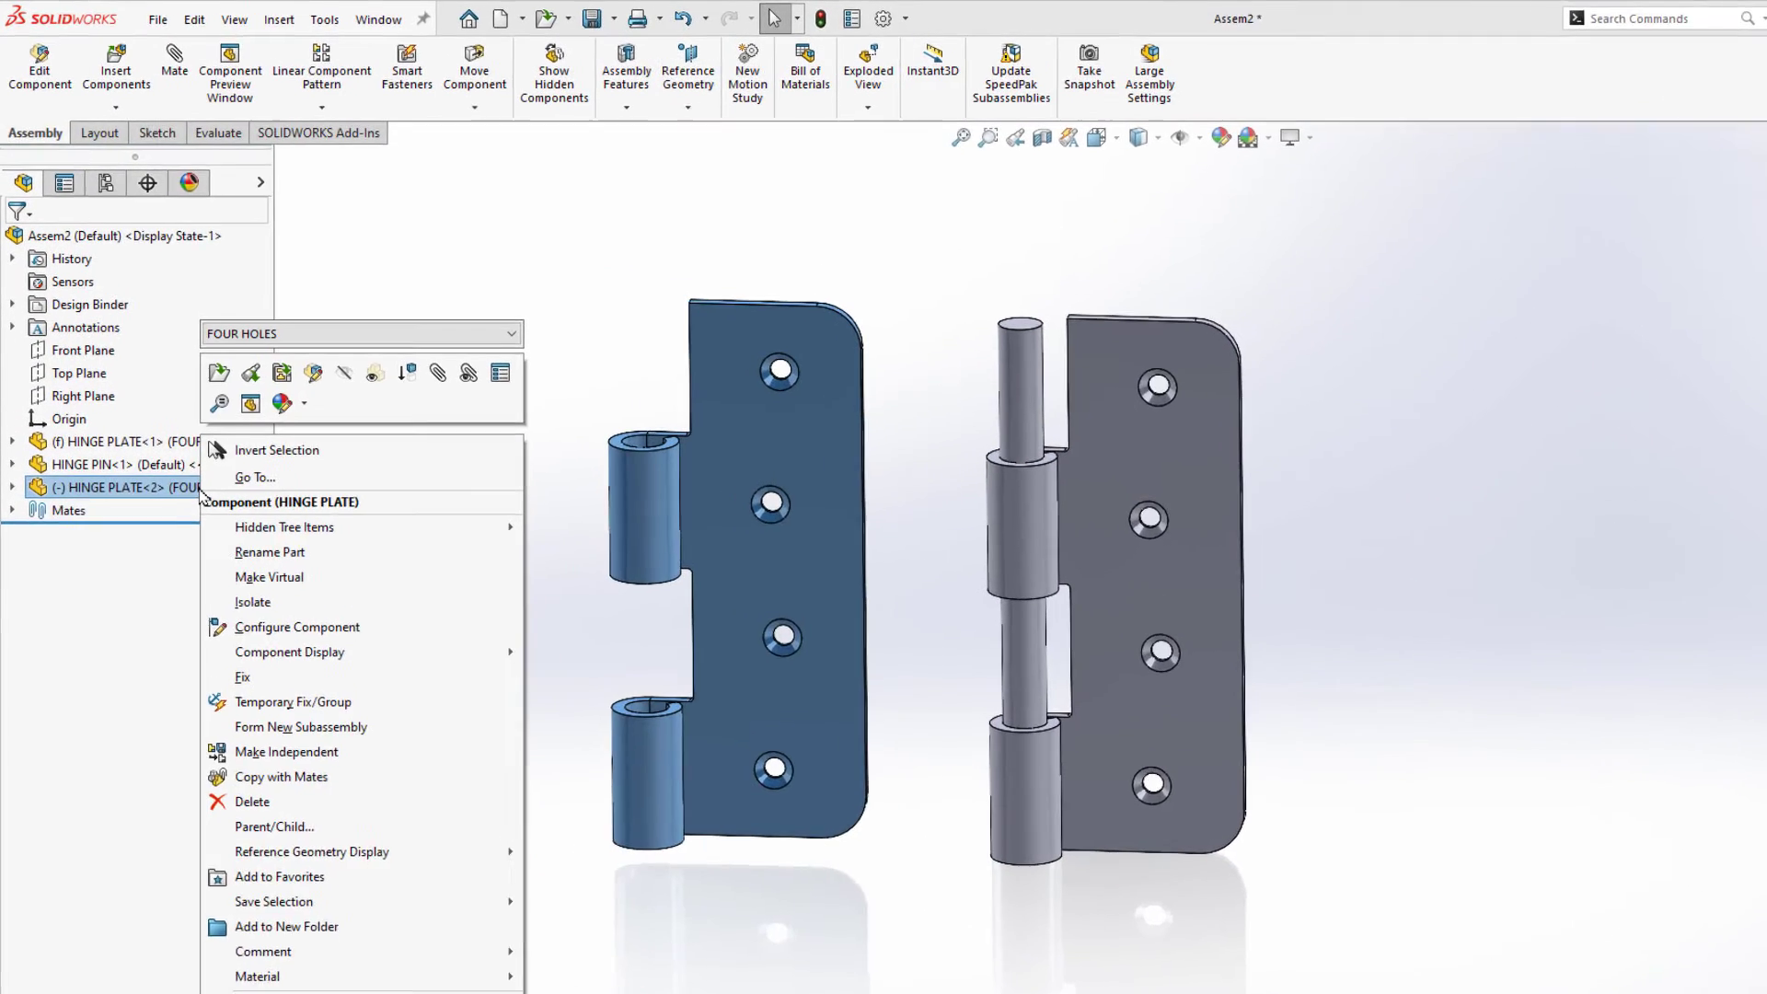
{"action": "left_click", "coordinate": [398, 336]}
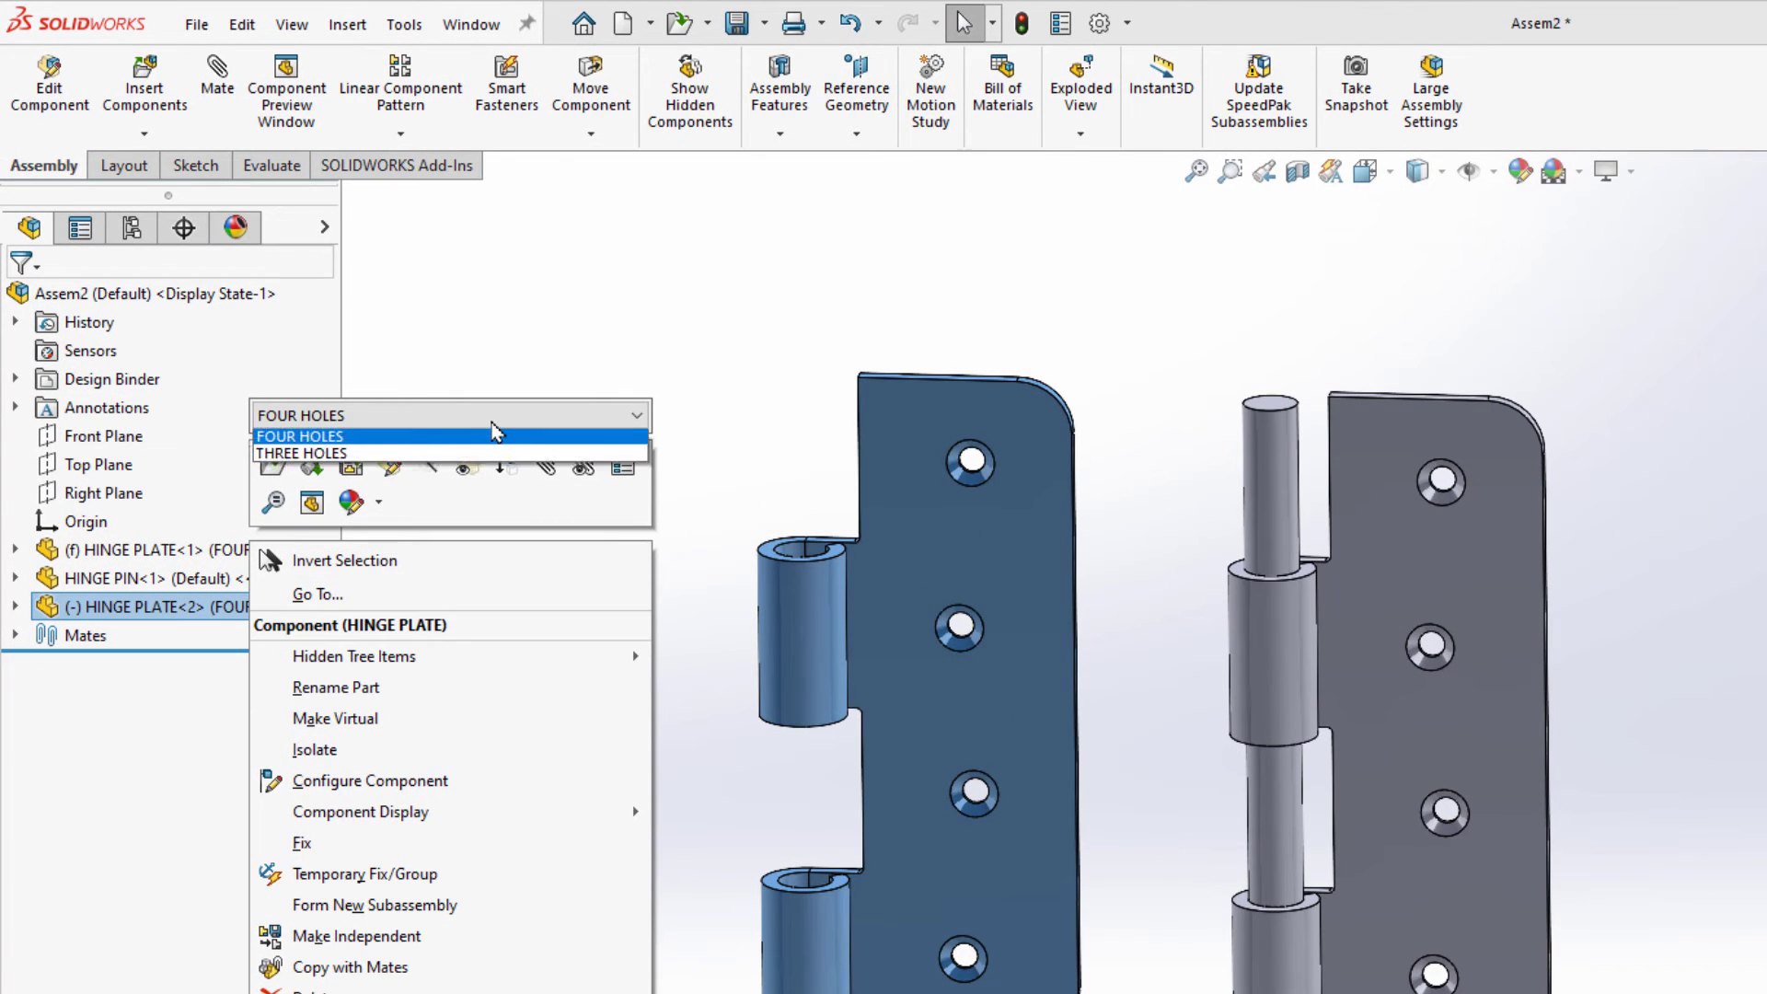
{"action": "left_click", "coordinate": [501, 453]}
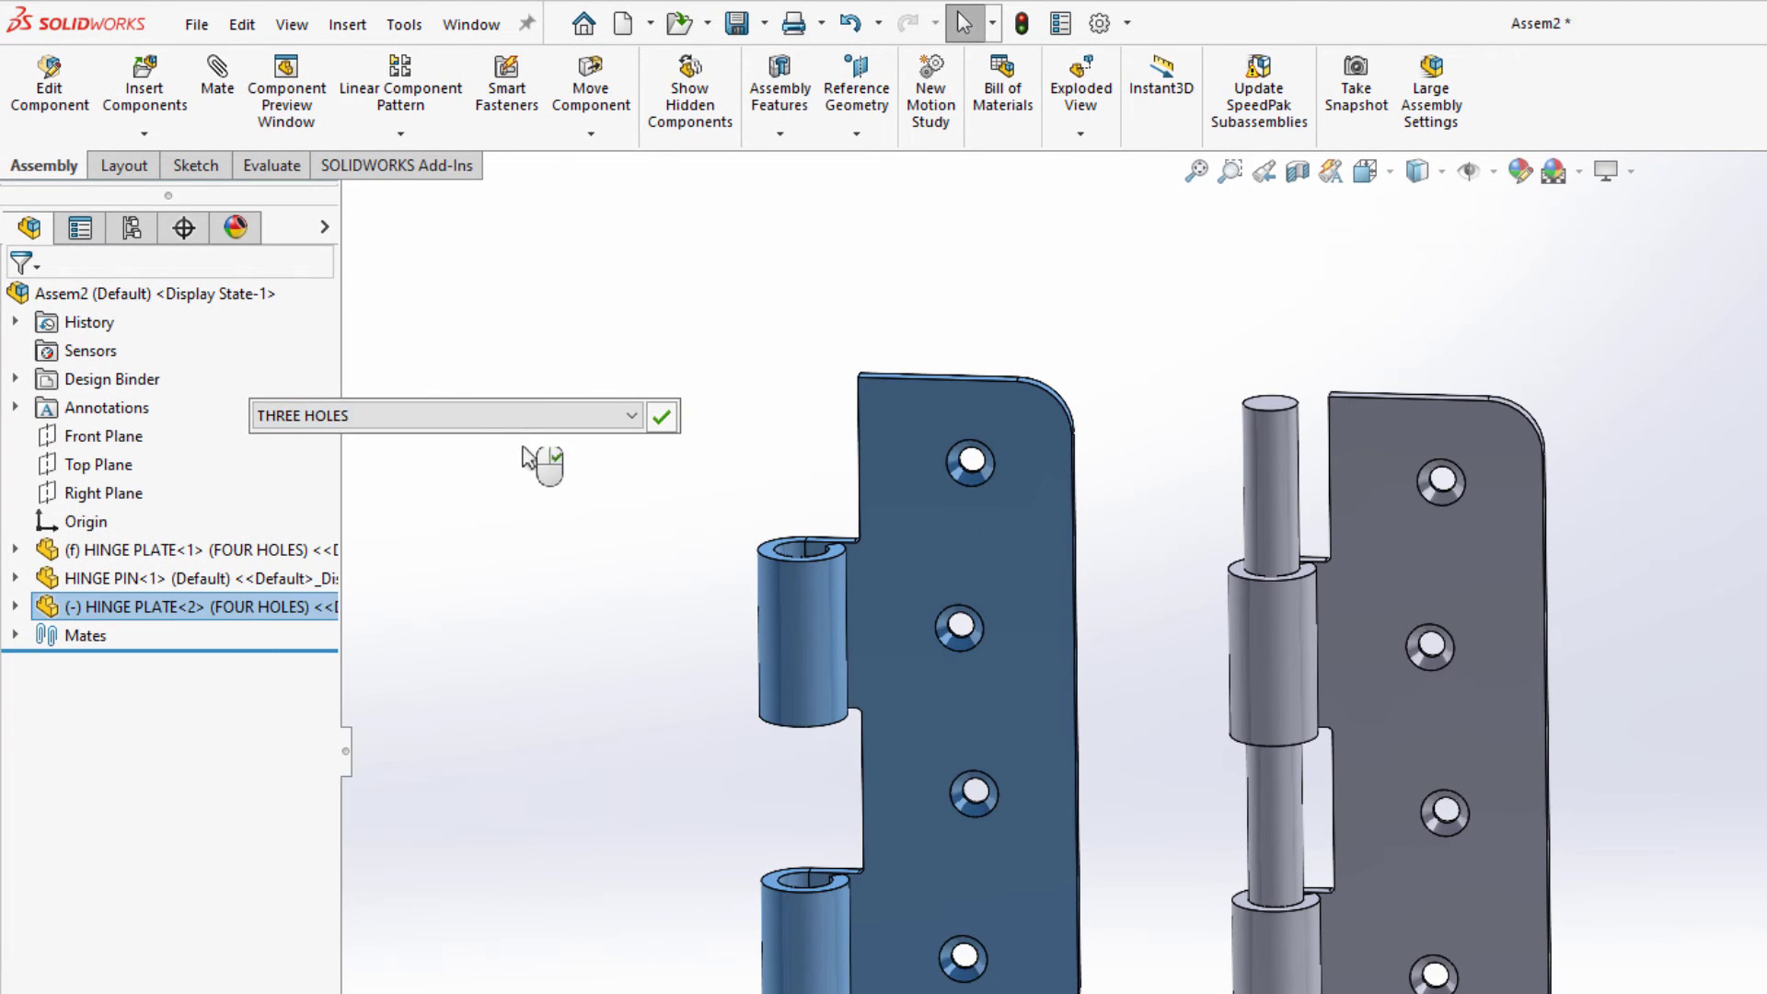
{"action": "left_click", "coordinate": [660, 417]}
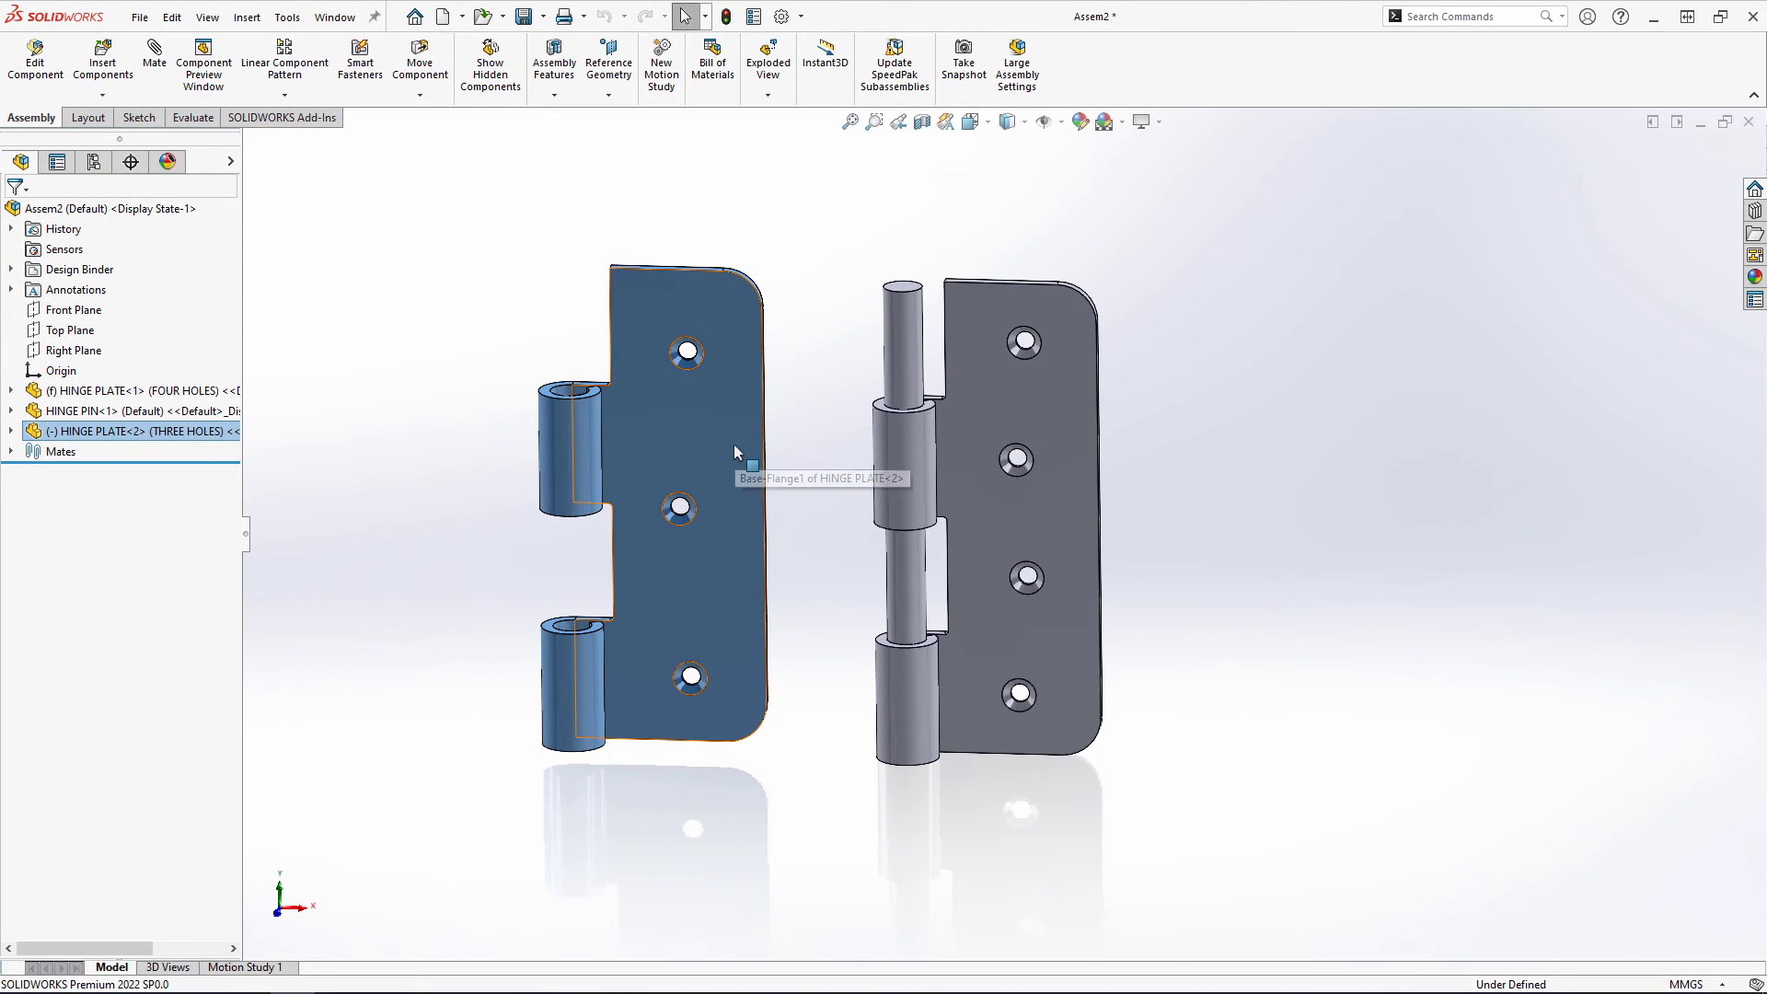
- Swing the new plate around and make its upper knuckle concentric with the hinge pin
{"action": "left_click_drag", "start_coordinate": [733, 443], "coordinate": [797, 362]}
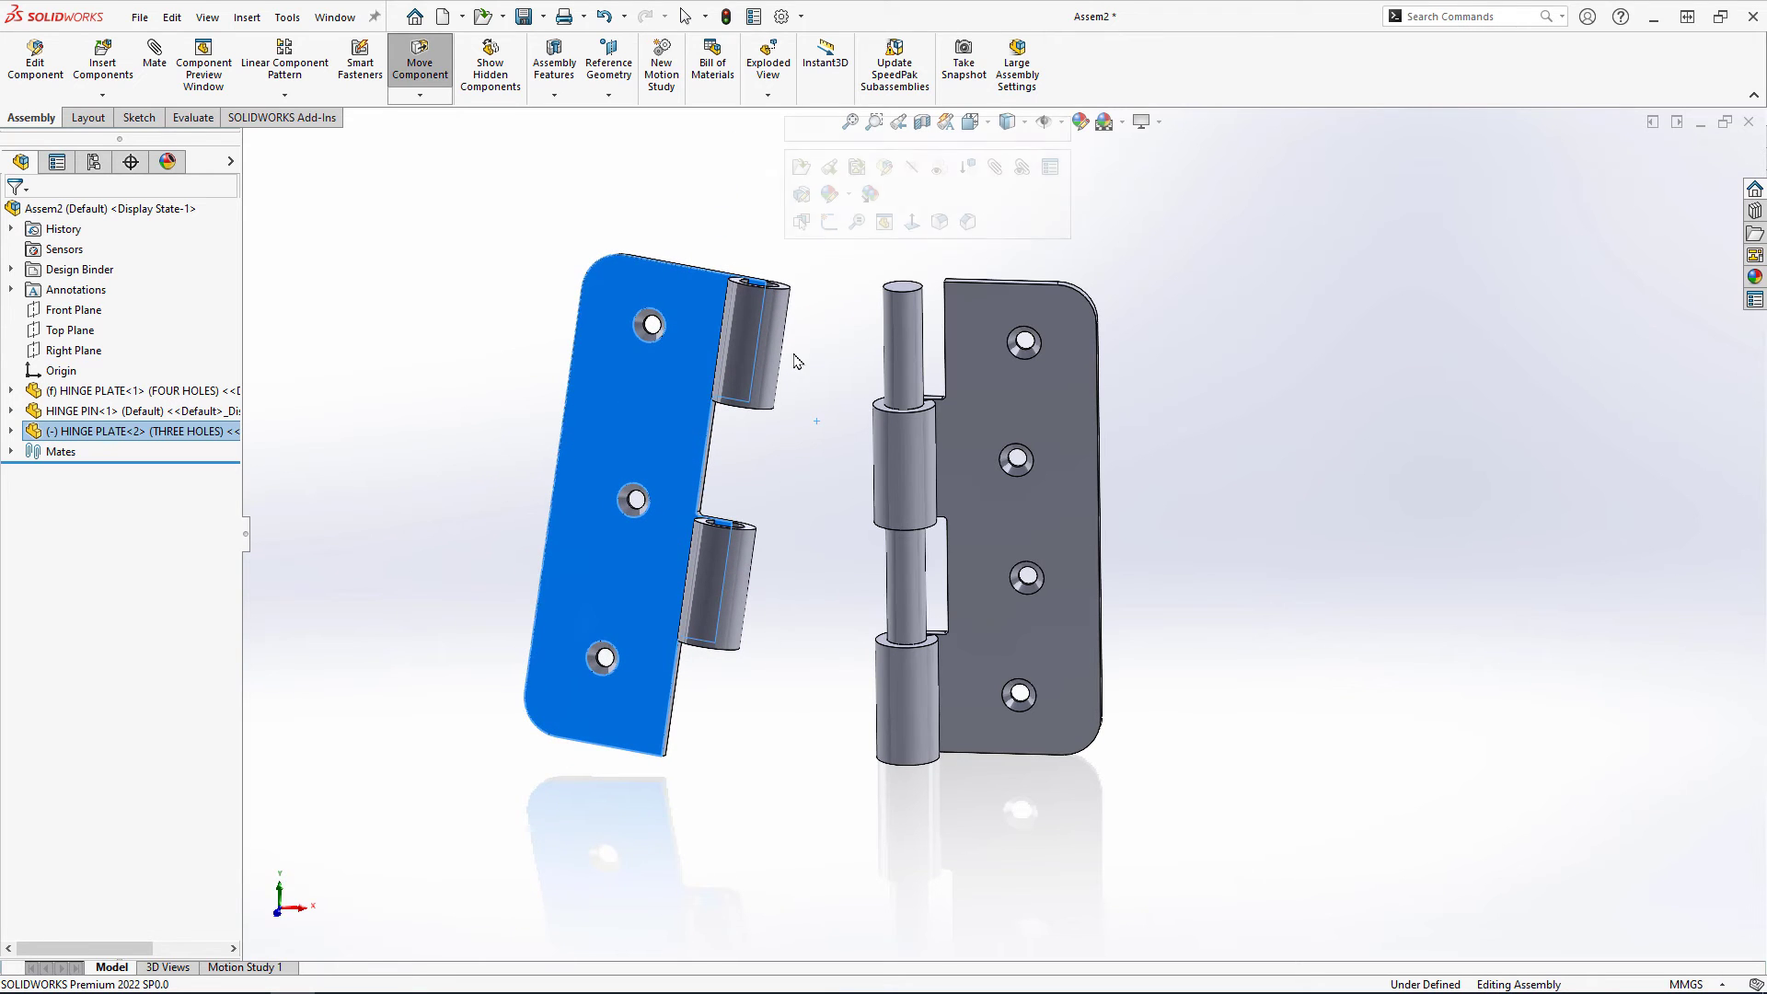
{"action": "left_click", "coordinate": [818, 460]}
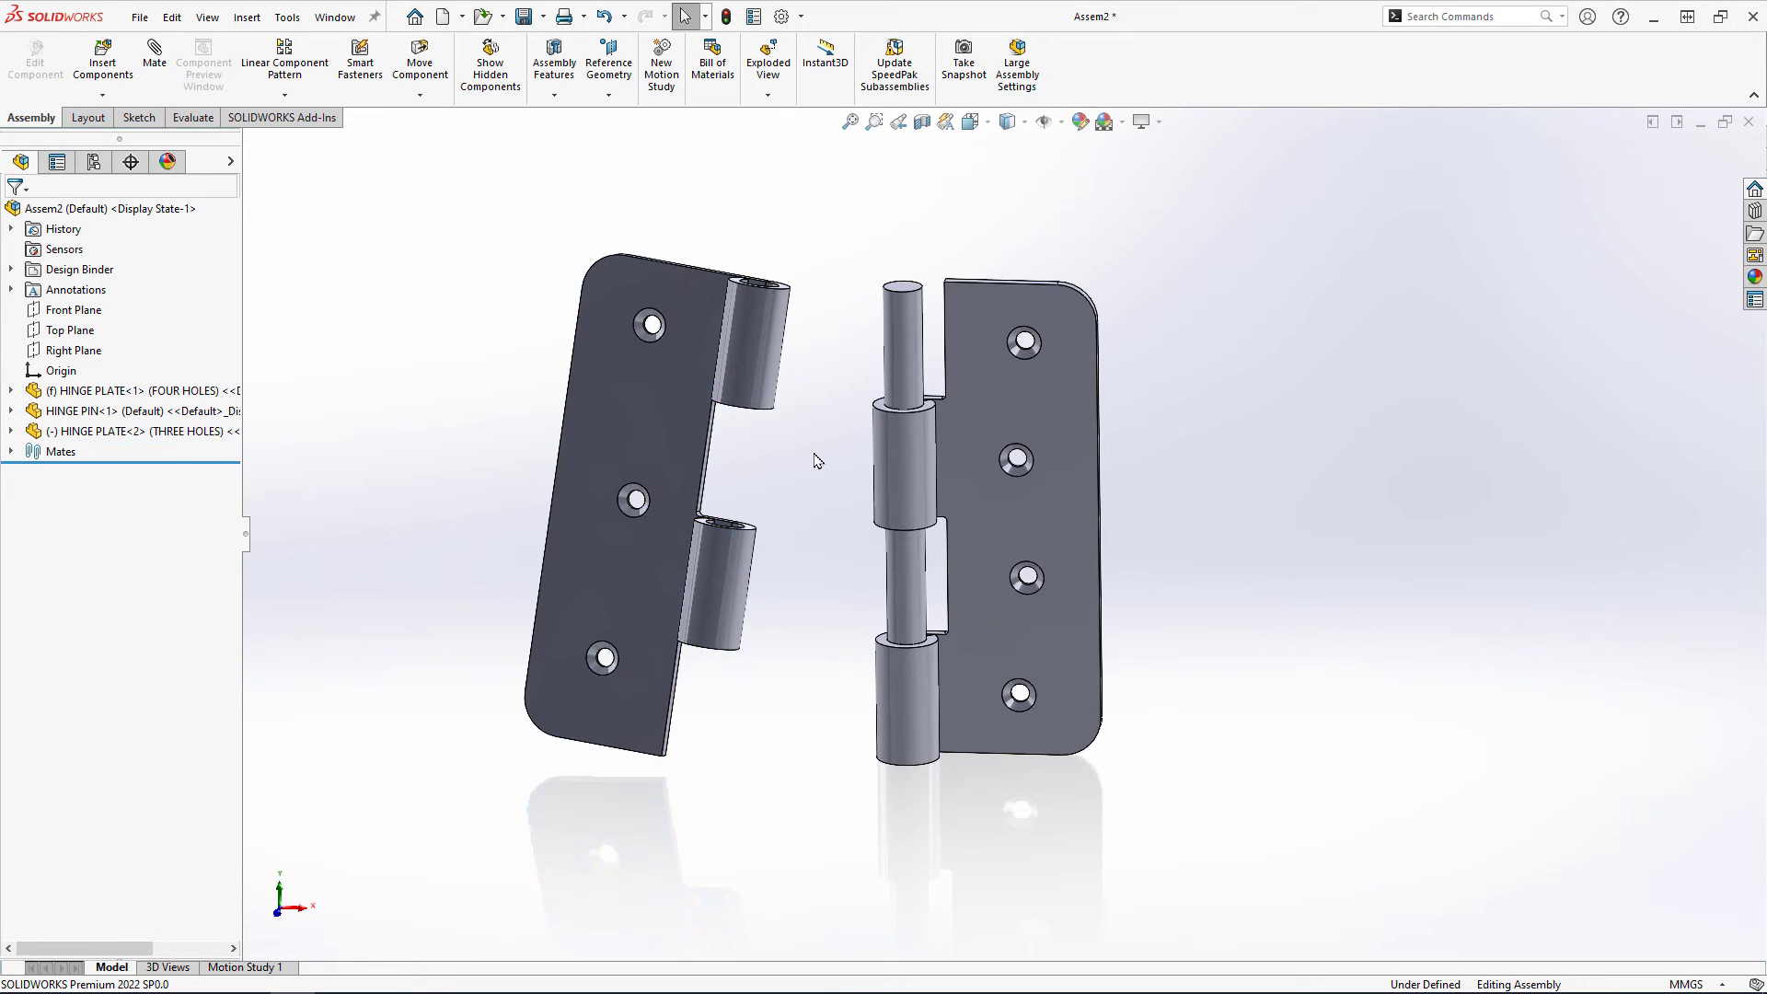
{"action": "left_click", "coordinate": [747, 361]}
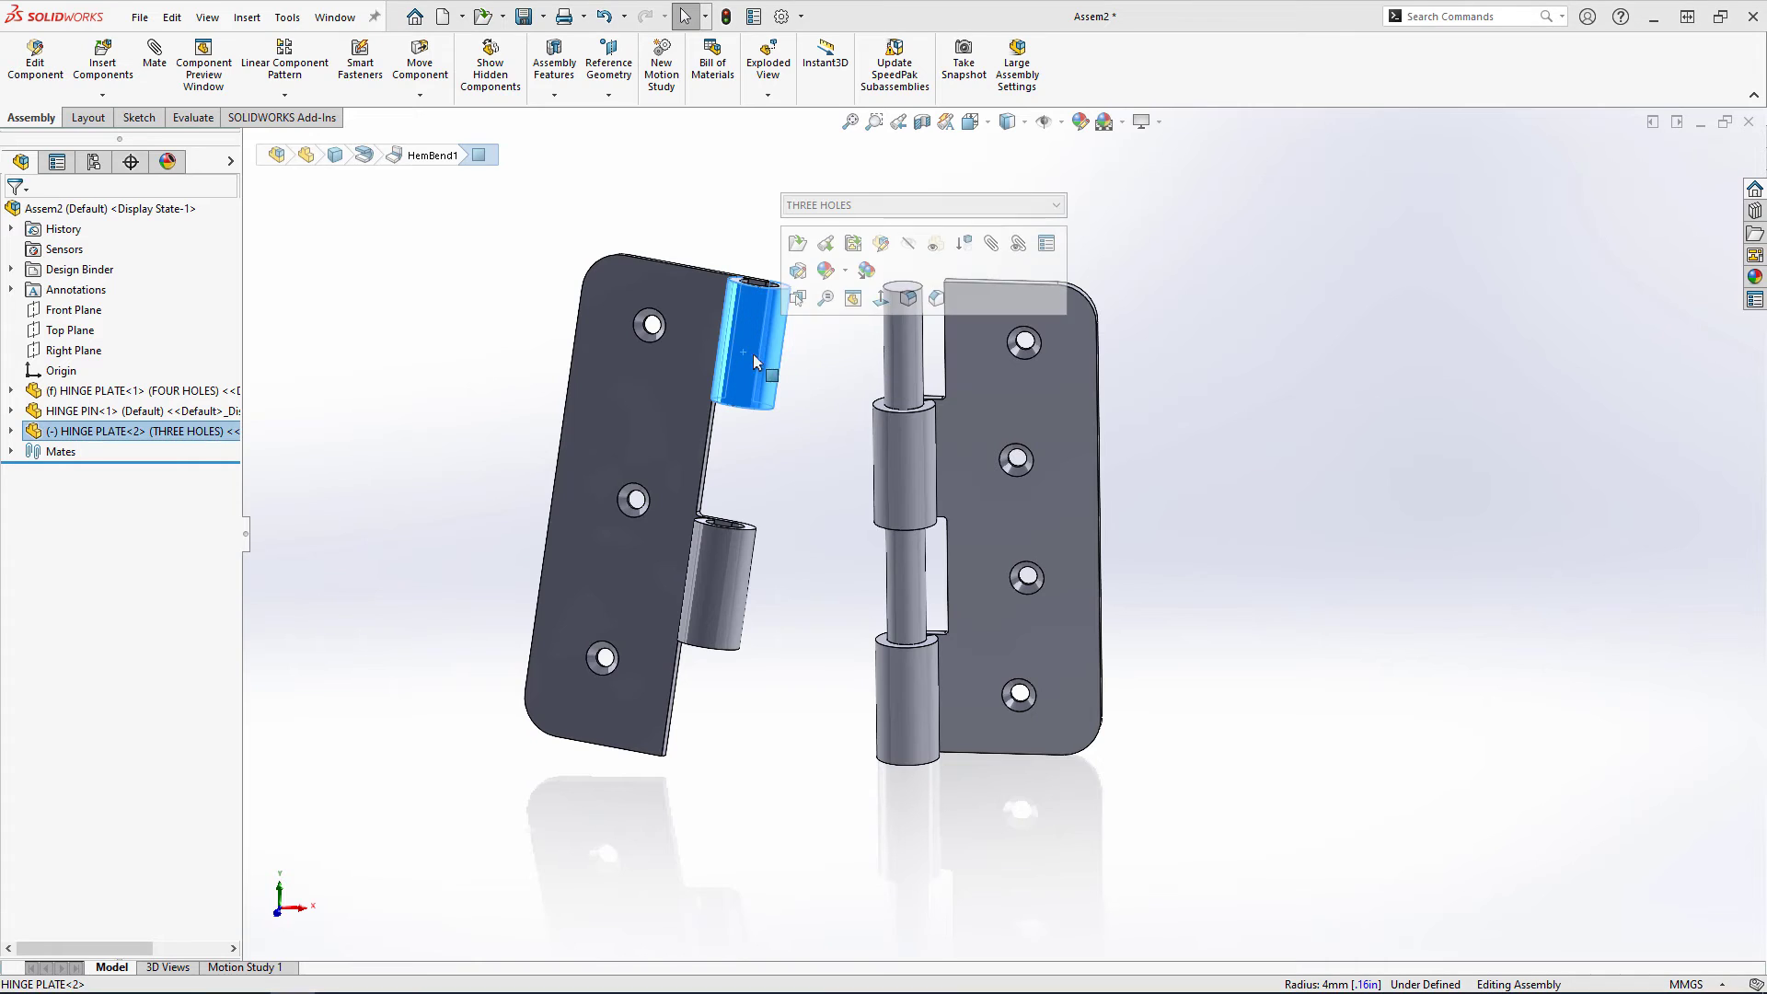
{"action": "left_click", "coordinate": [905, 373], "text": "ctrl"}
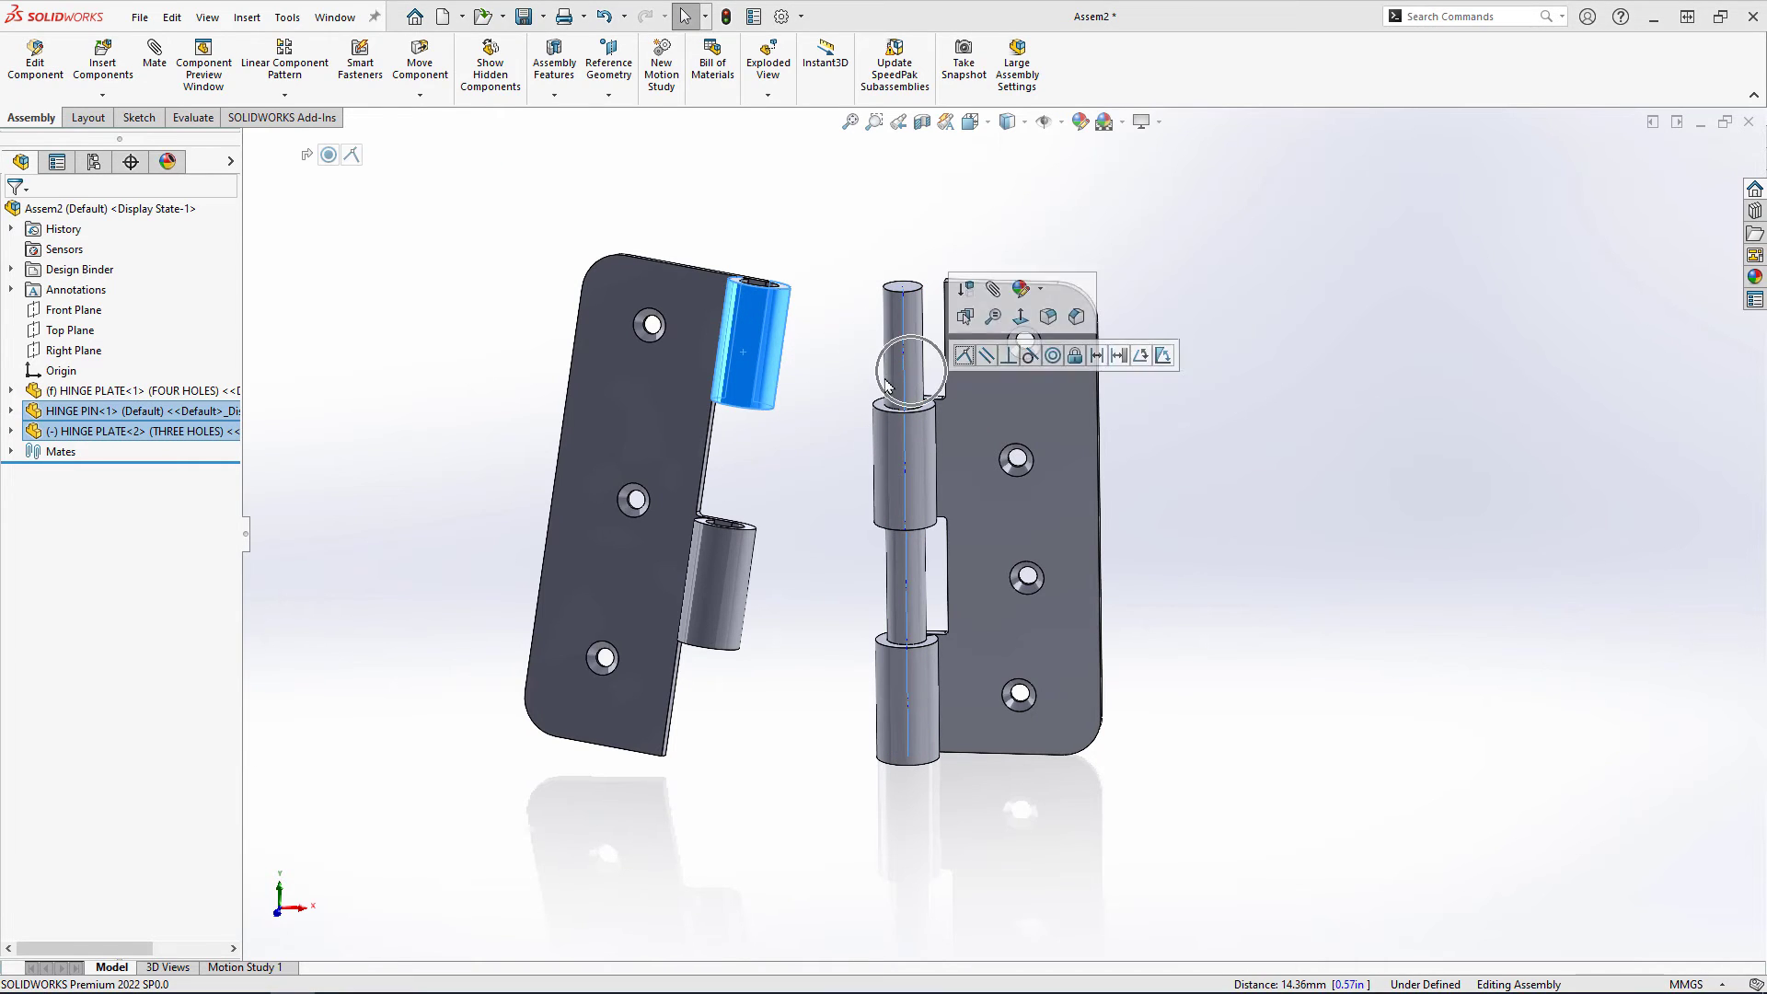
{"action": "key", "text": "Escape"}
{"action": "left_click", "coordinate": [904, 368]}
{"action": "left_click", "coordinate": [763, 366], "text": "ctrl"}
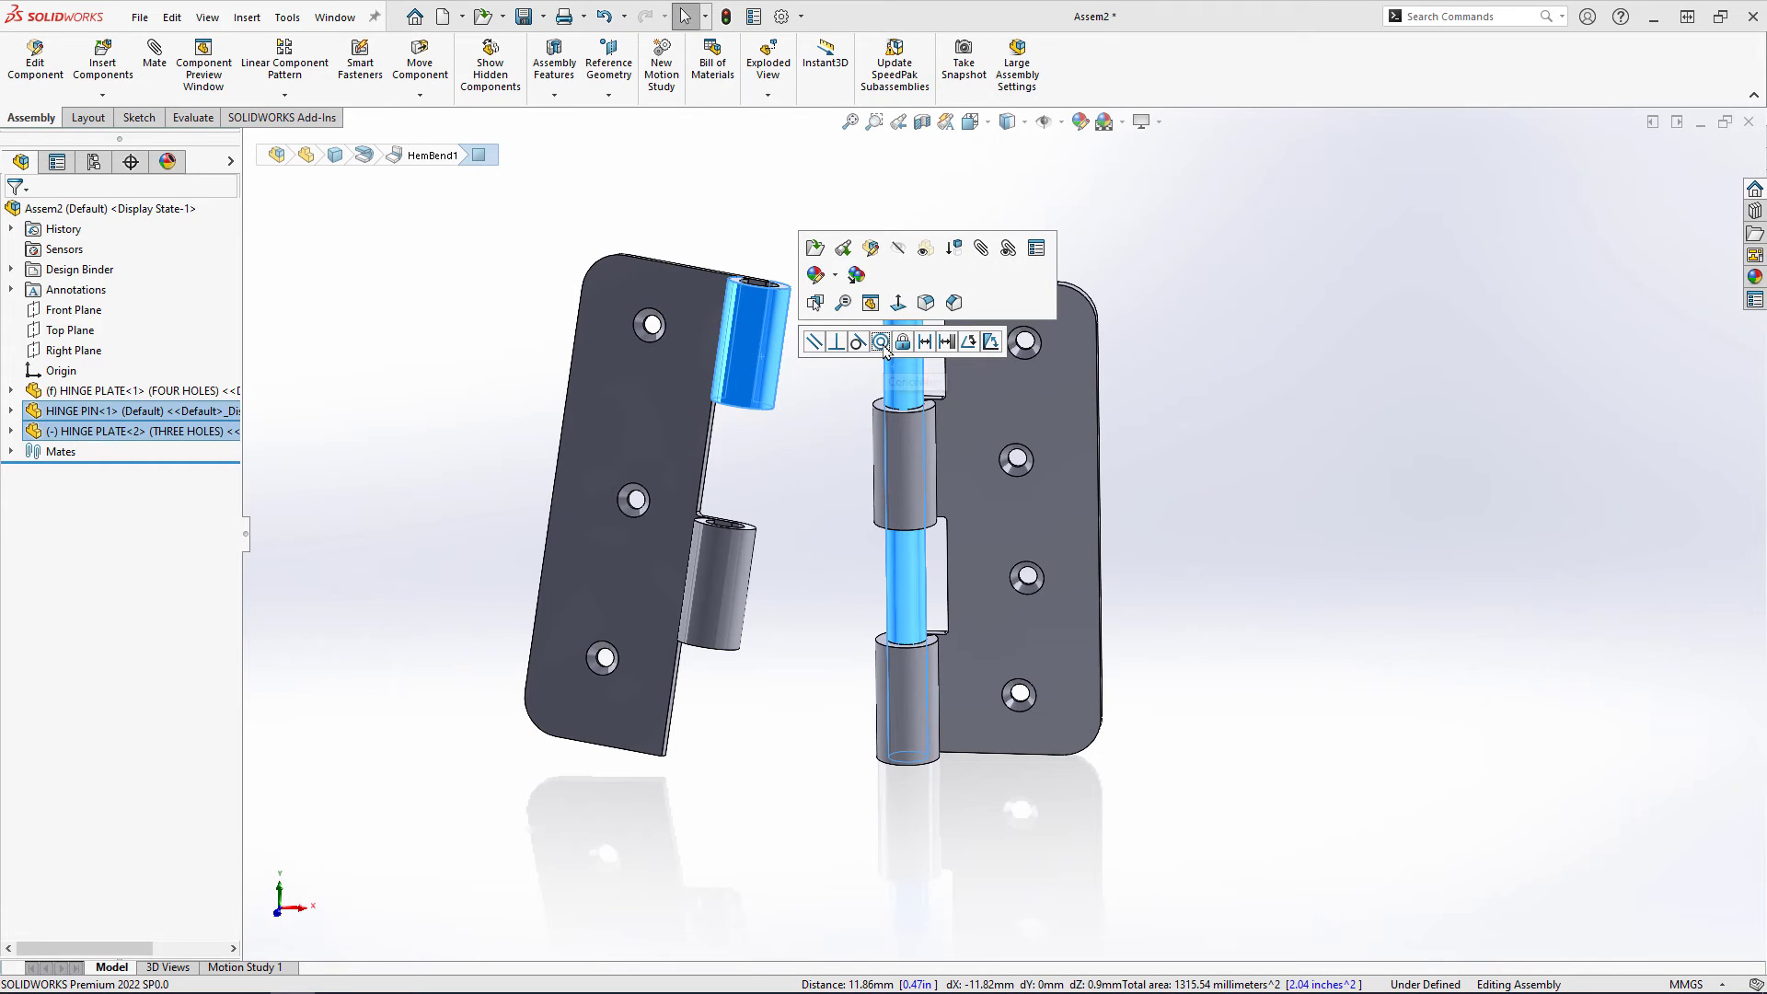
{"action": "left_click", "coordinate": [881, 343]}
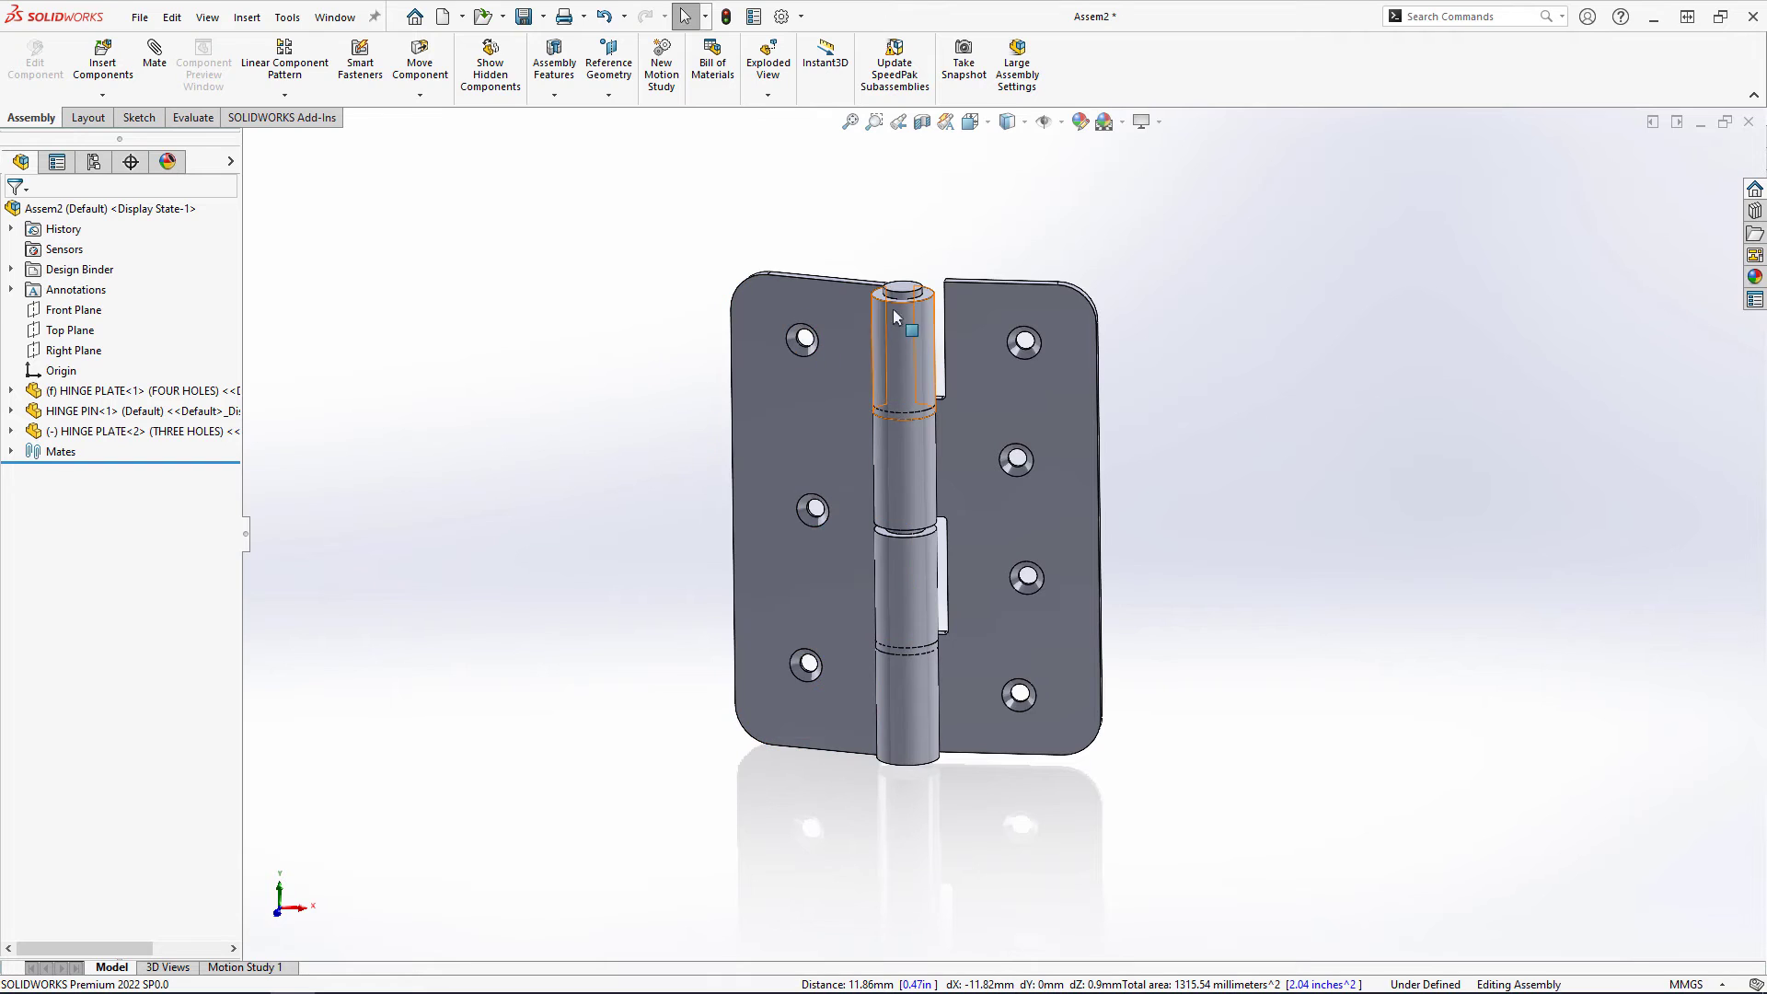
- Make the top faces of the hinge pin and new plate coincident
{"action": "scroll", "coordinate": [963, 325], "scroll_direction": "down", "scroll_amount": 3}
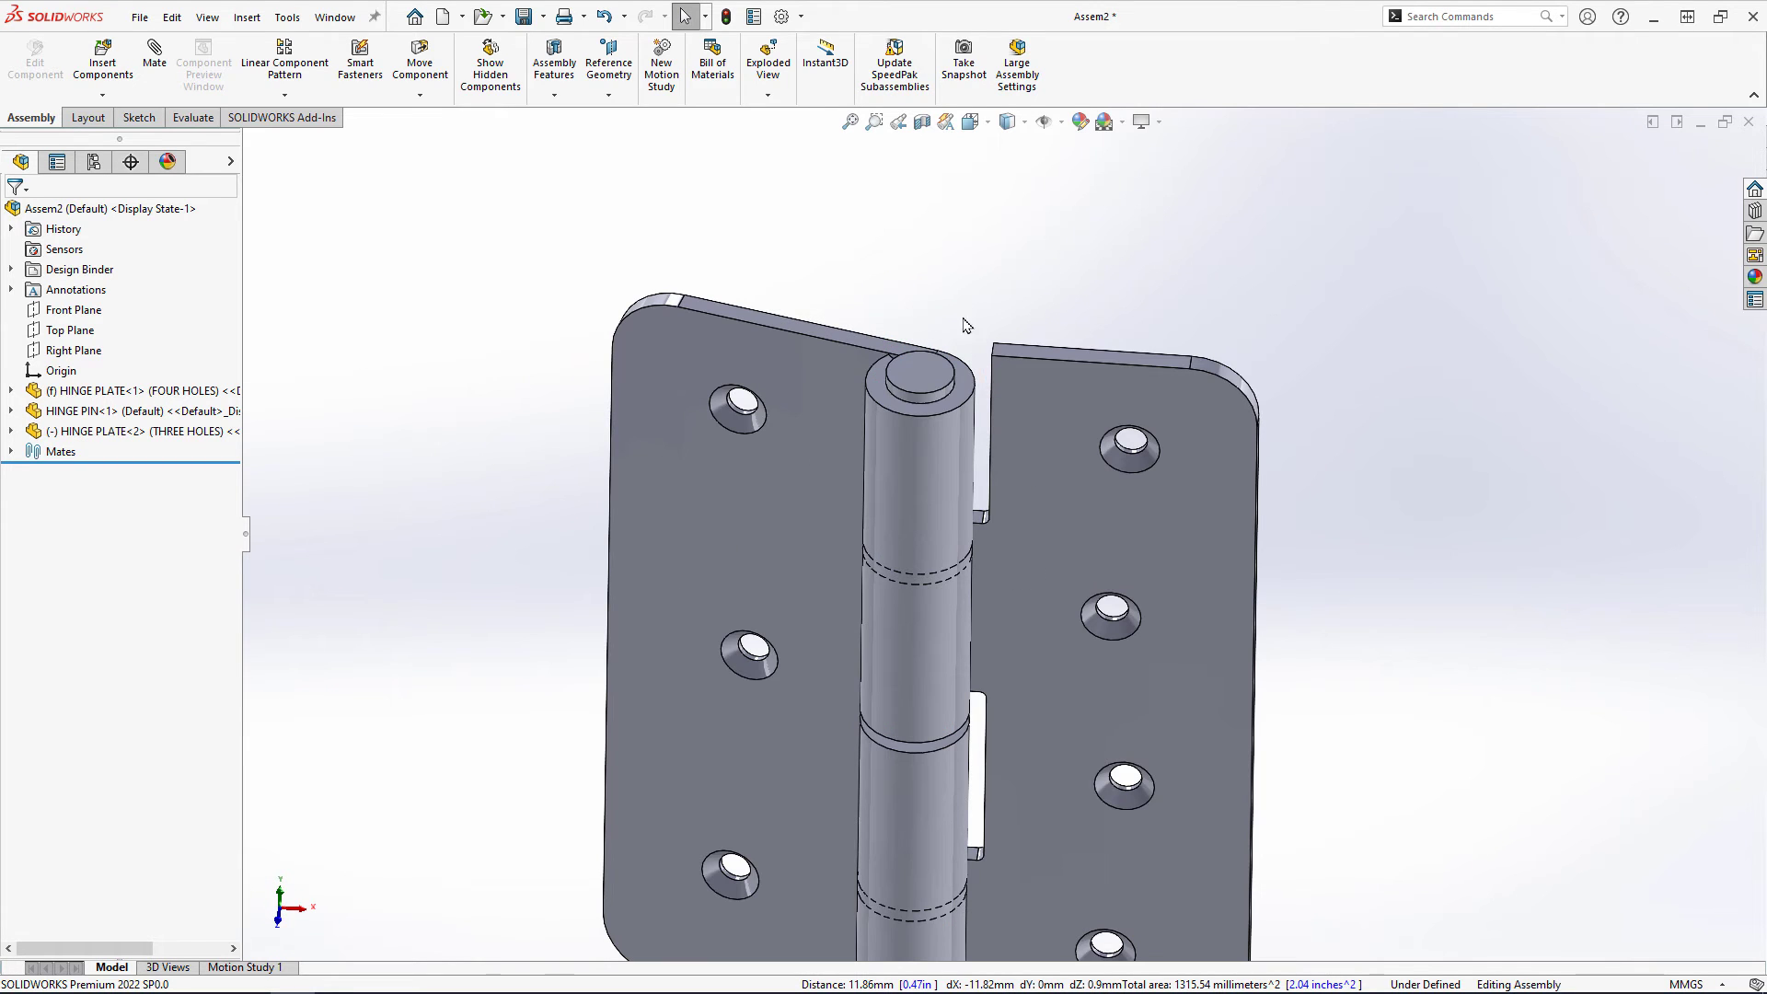
{"action": "left_click", "coordinate": [957, 391]}
{"action": "left_click", "coordinate": [914, 369], "text": "ctrl"}
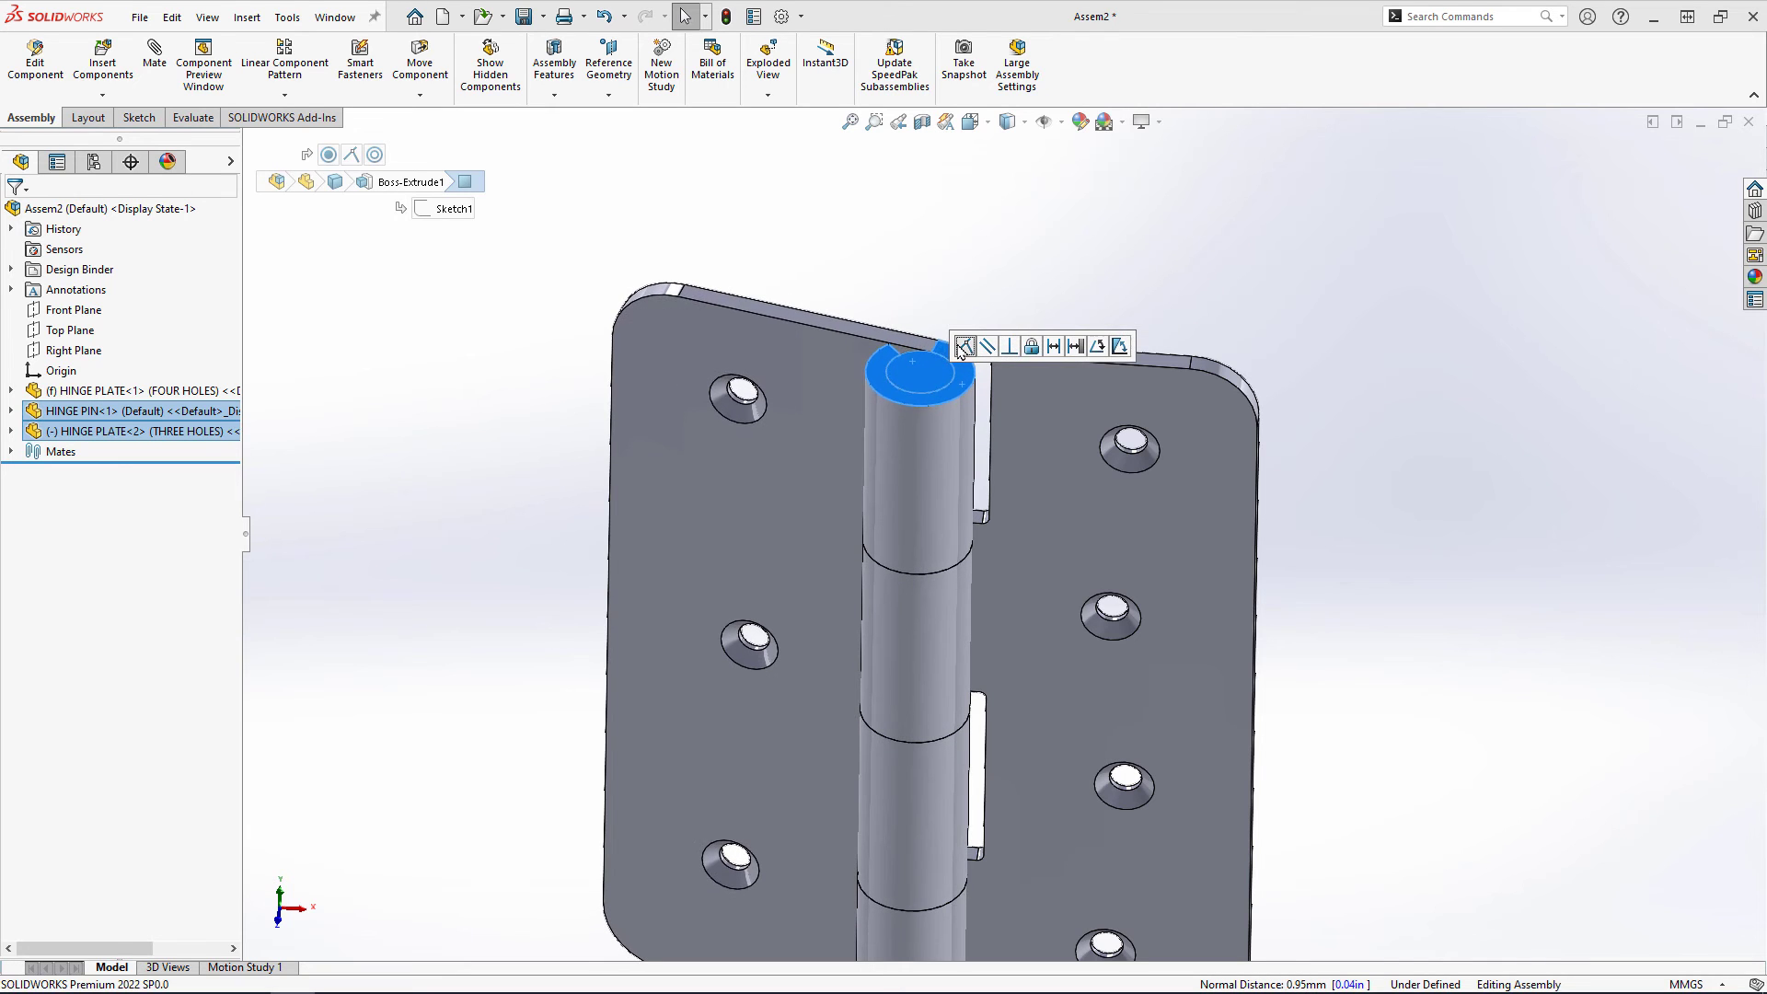
{"action": "left_click", "coordinate": [964, 347]}
- Save the assembly as HINGE ASSY in the Hinge Assembly folder
{"action": "scroll", "coordinate": [951, 357], "scroll_direction": "up", "scroll_amount": 4}
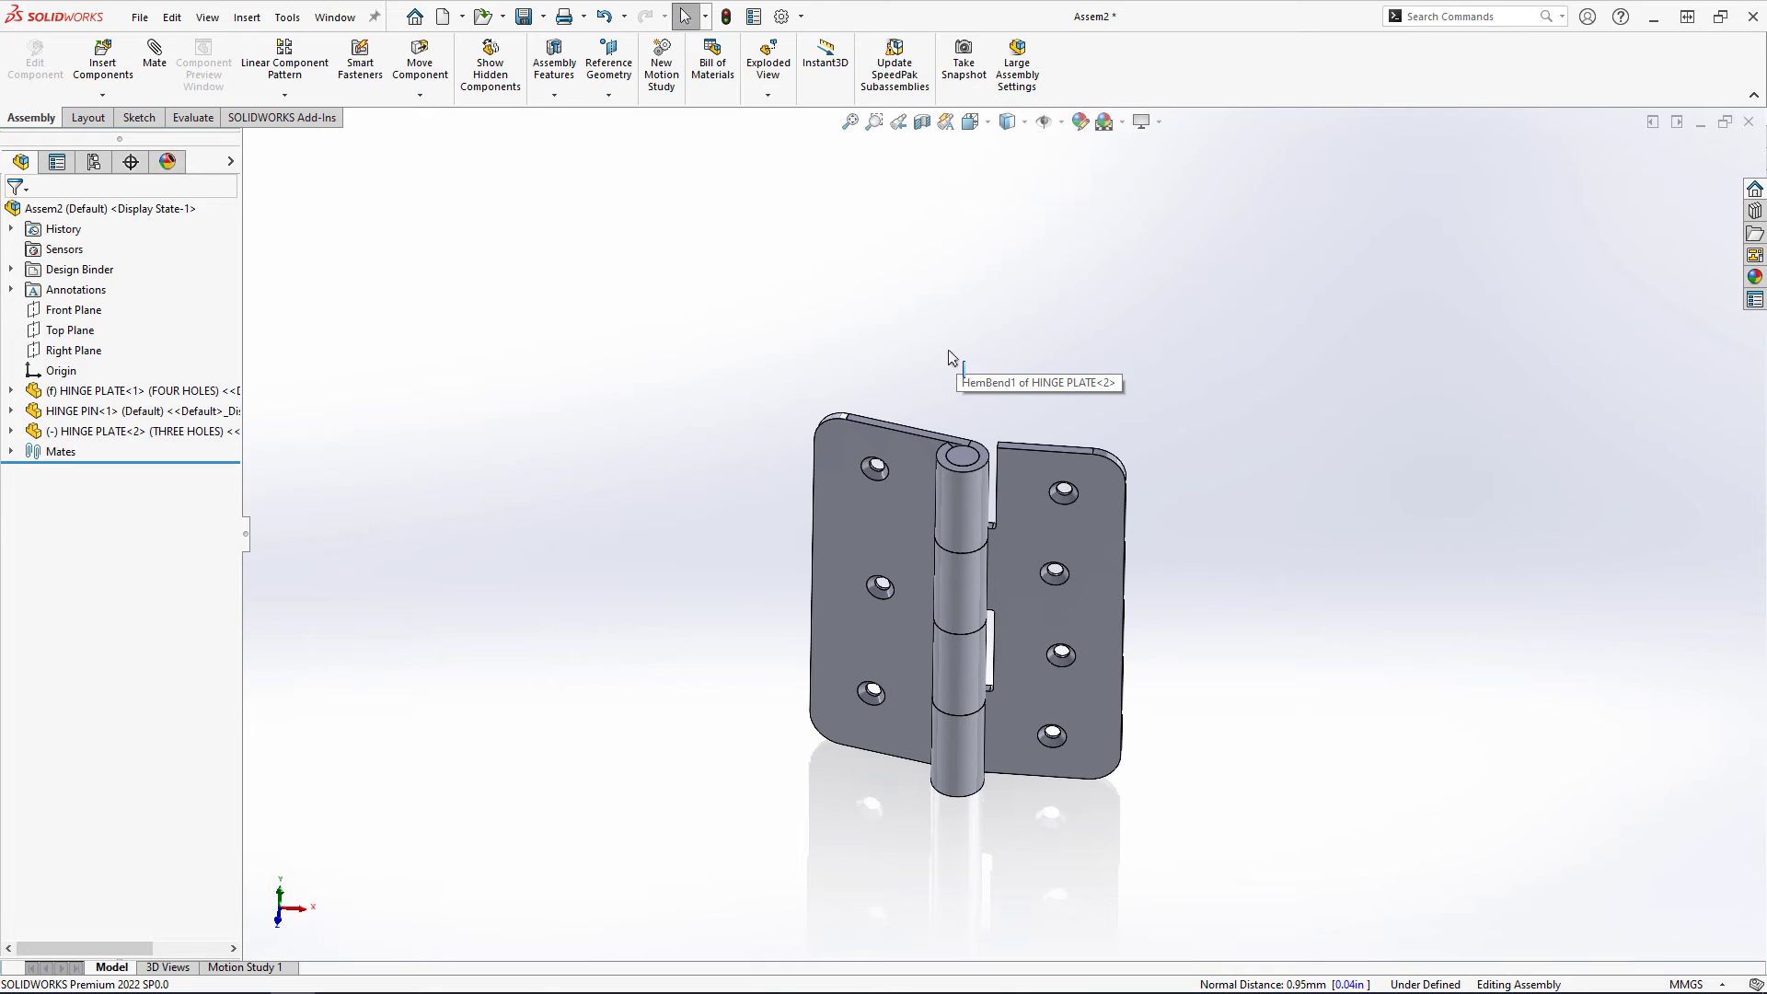
{"action": "key", "text": "ctrl+s"}
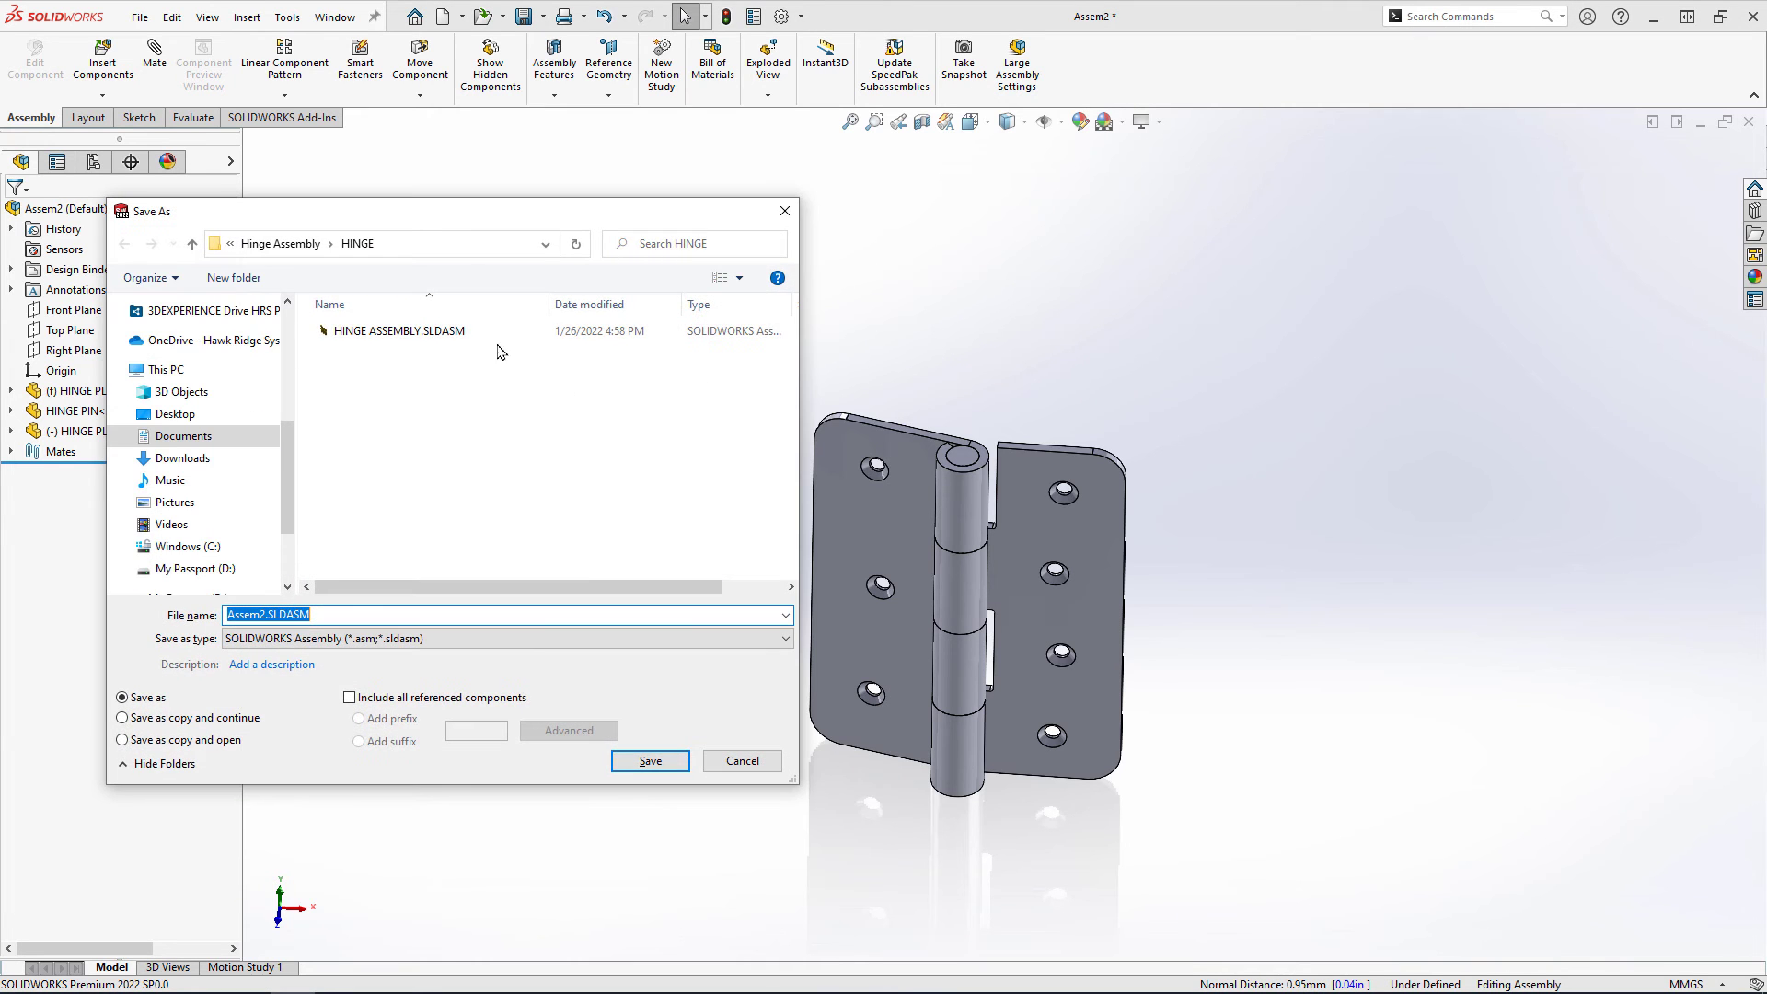
{"action": "left_click", "coordinate": [293, 251]}
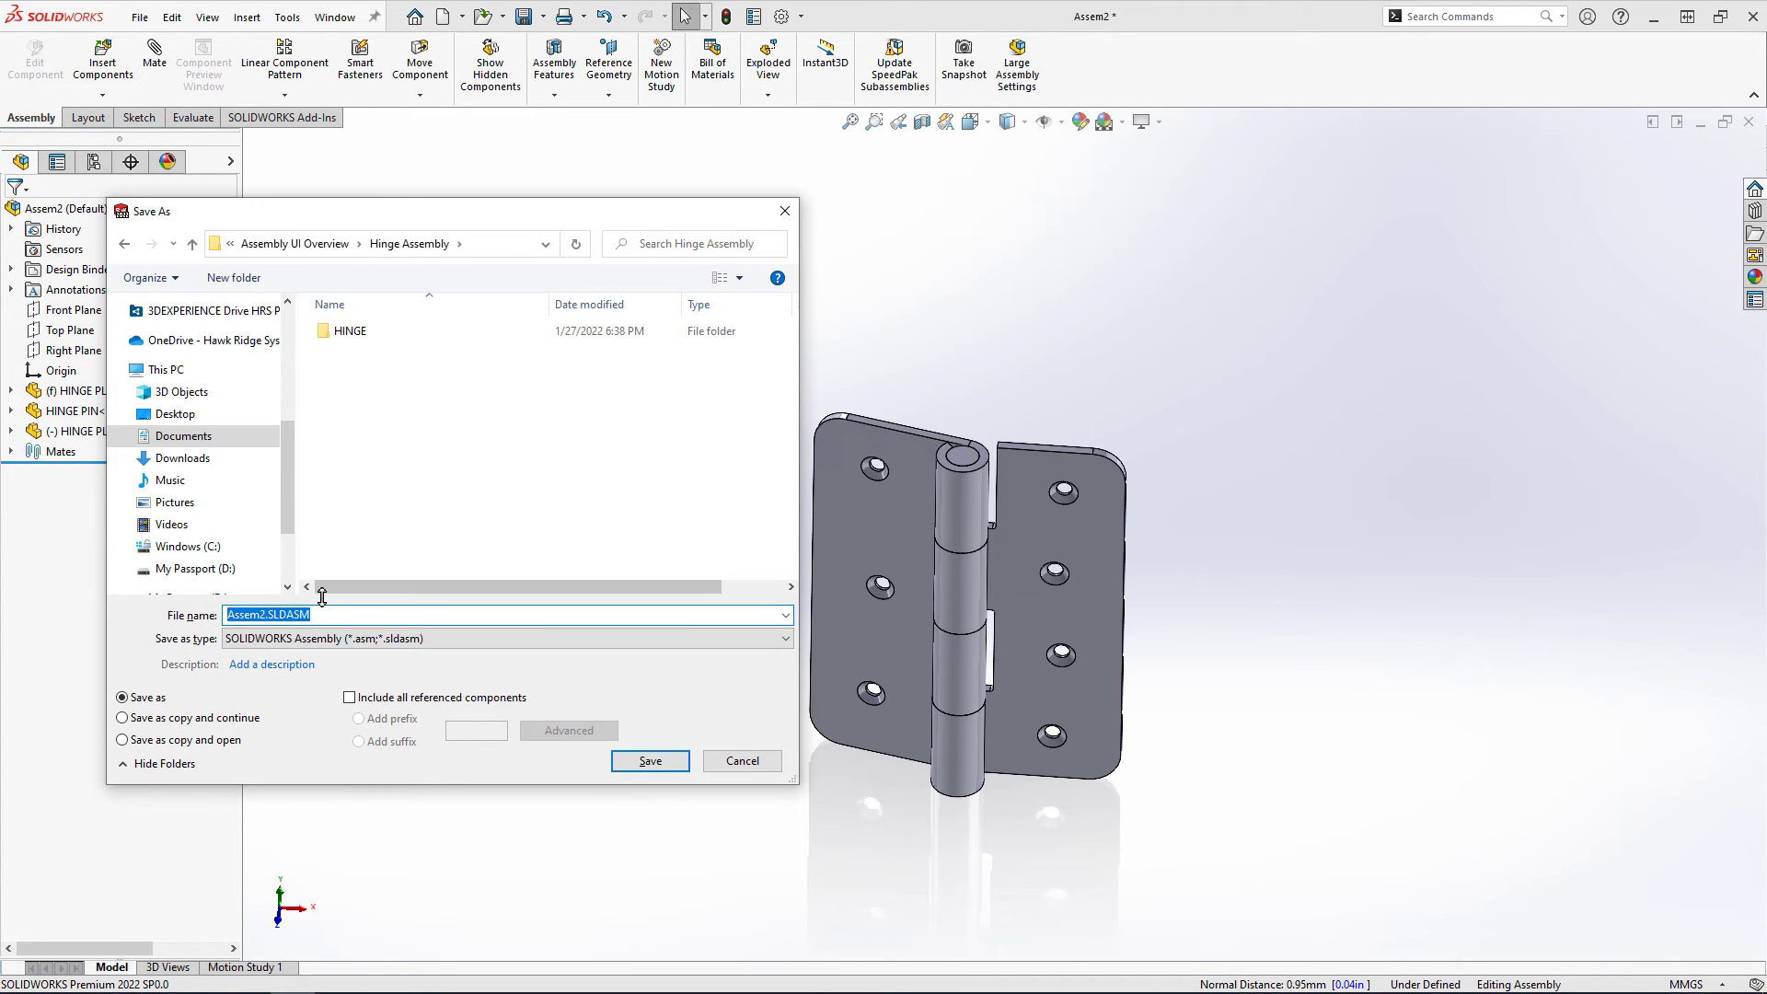
{"action": "type", "text": "HINGE ASSY"}
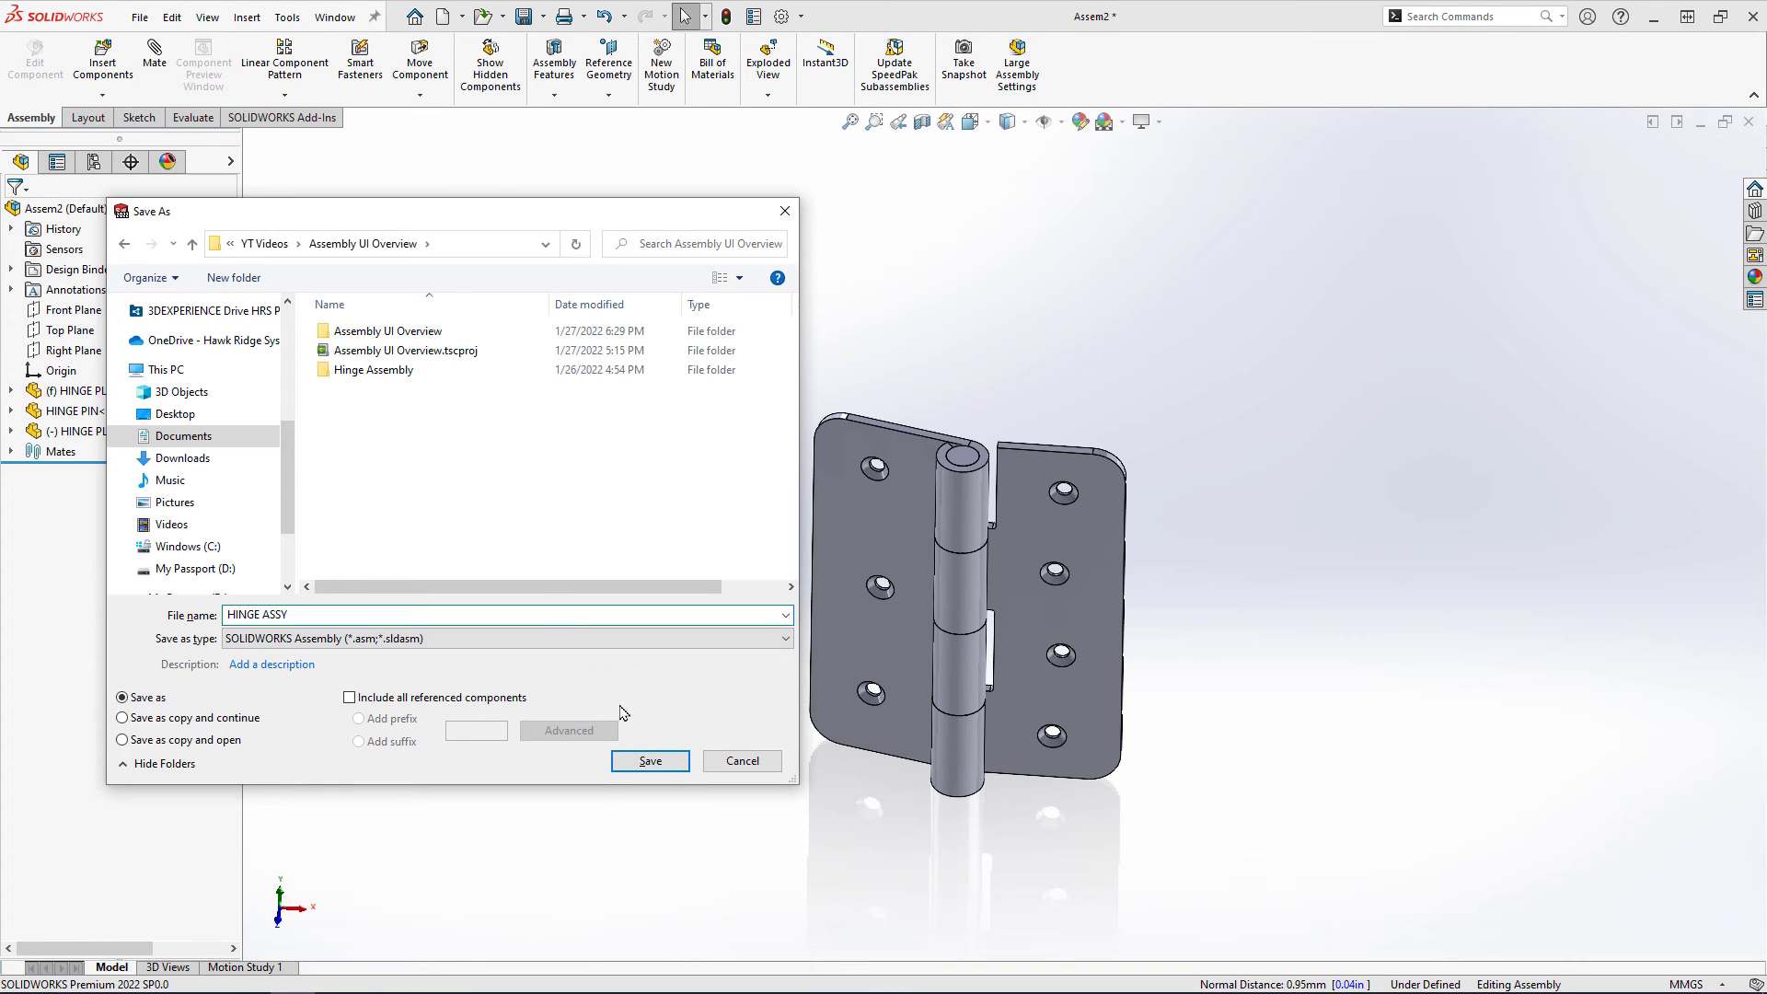
{"action": "left_click", "coordinate": [644, 760]}
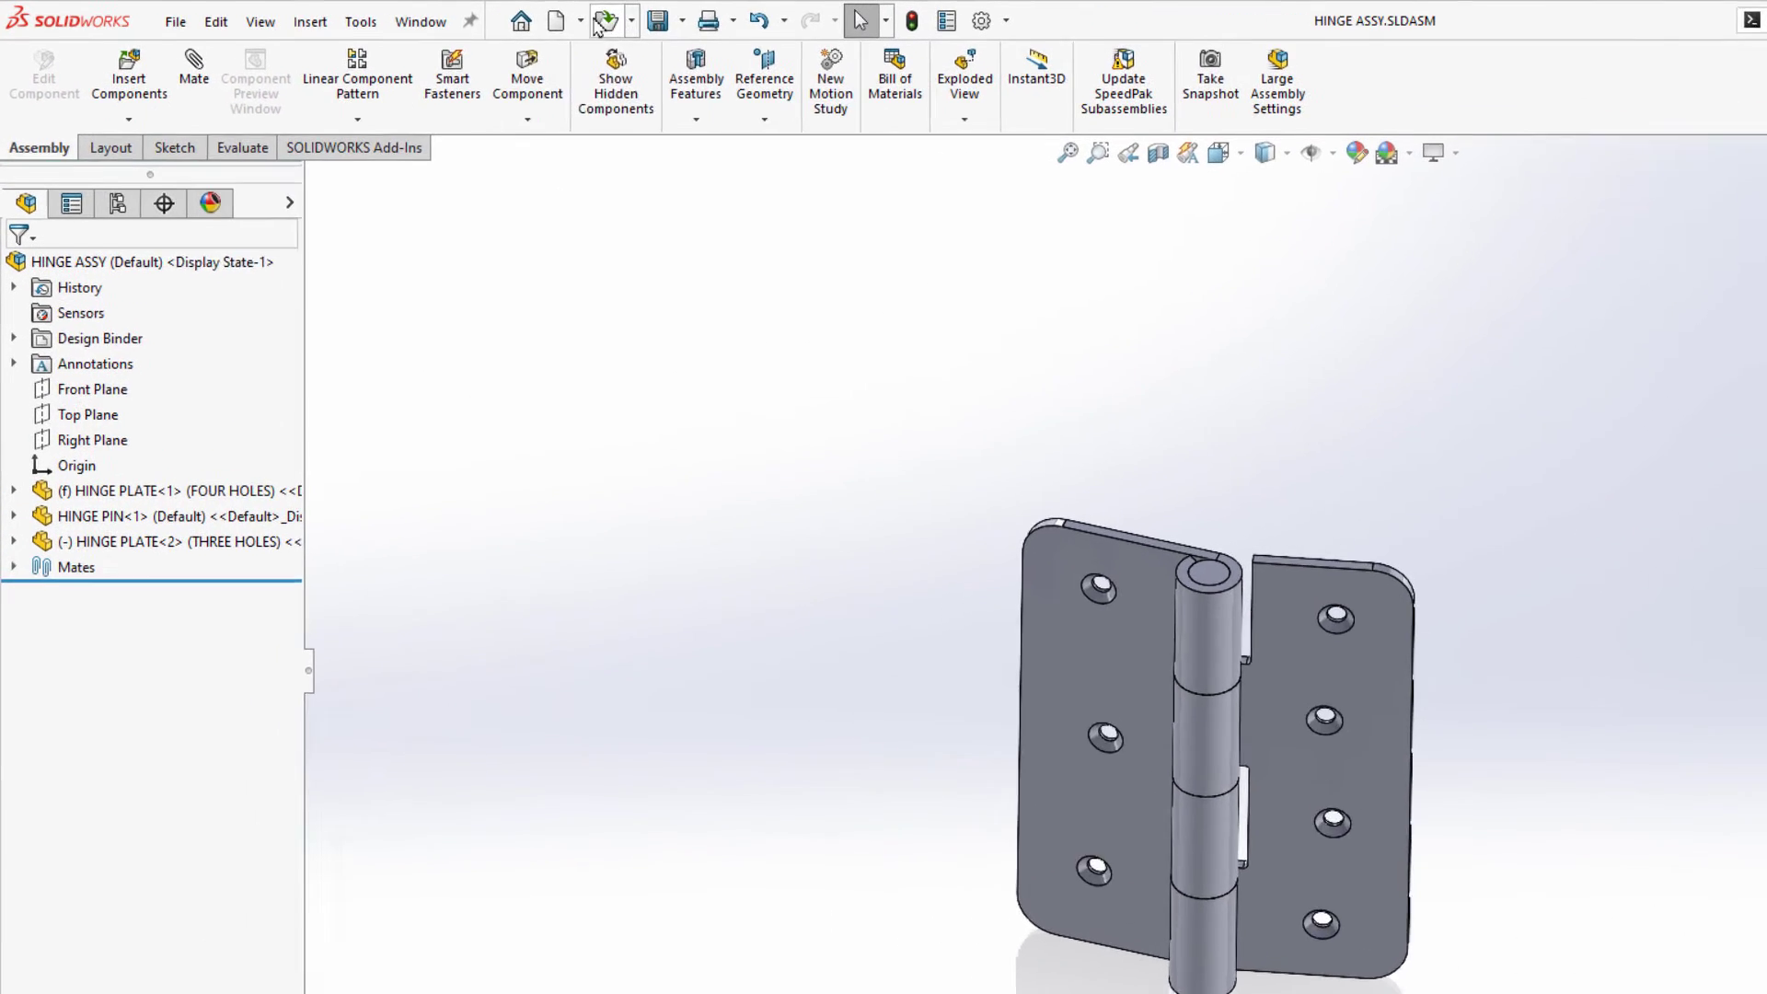
- Start a new assembly containing HINGE ASSY and set the hinge subassembly to float
{"action": "left_click", "coordinate": [462, 18]}
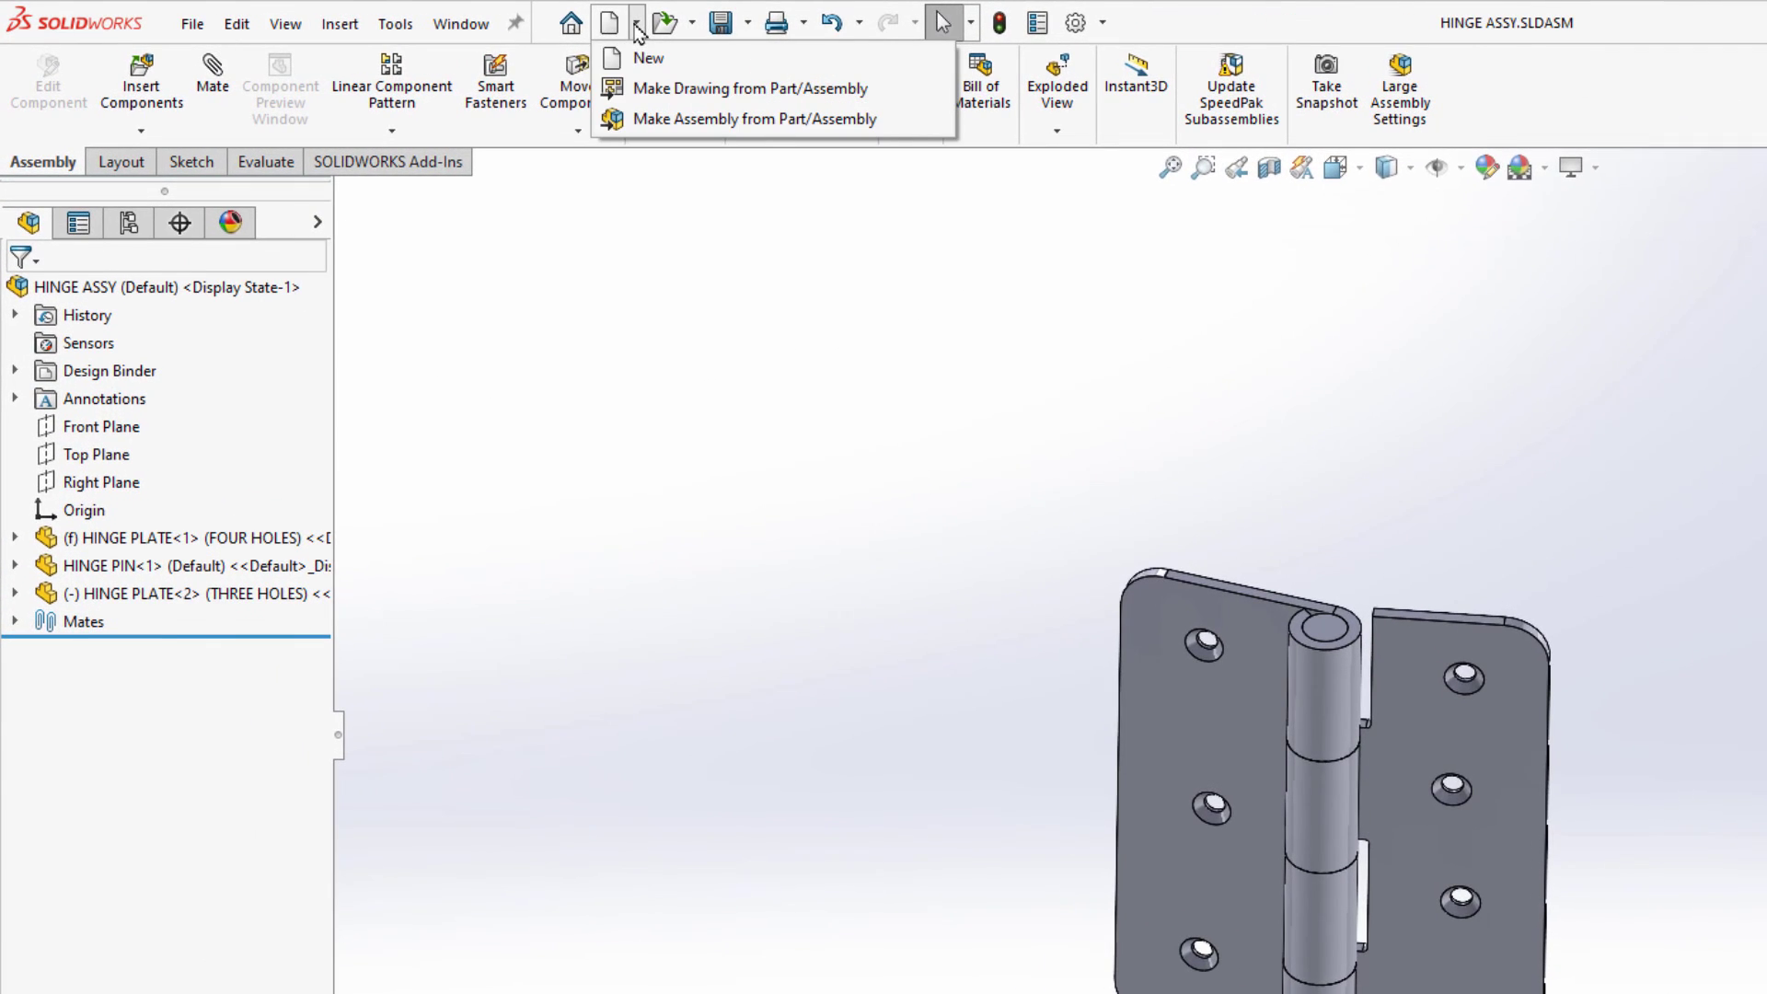
{"action": "left_click", "coordinate": [661, 122]}
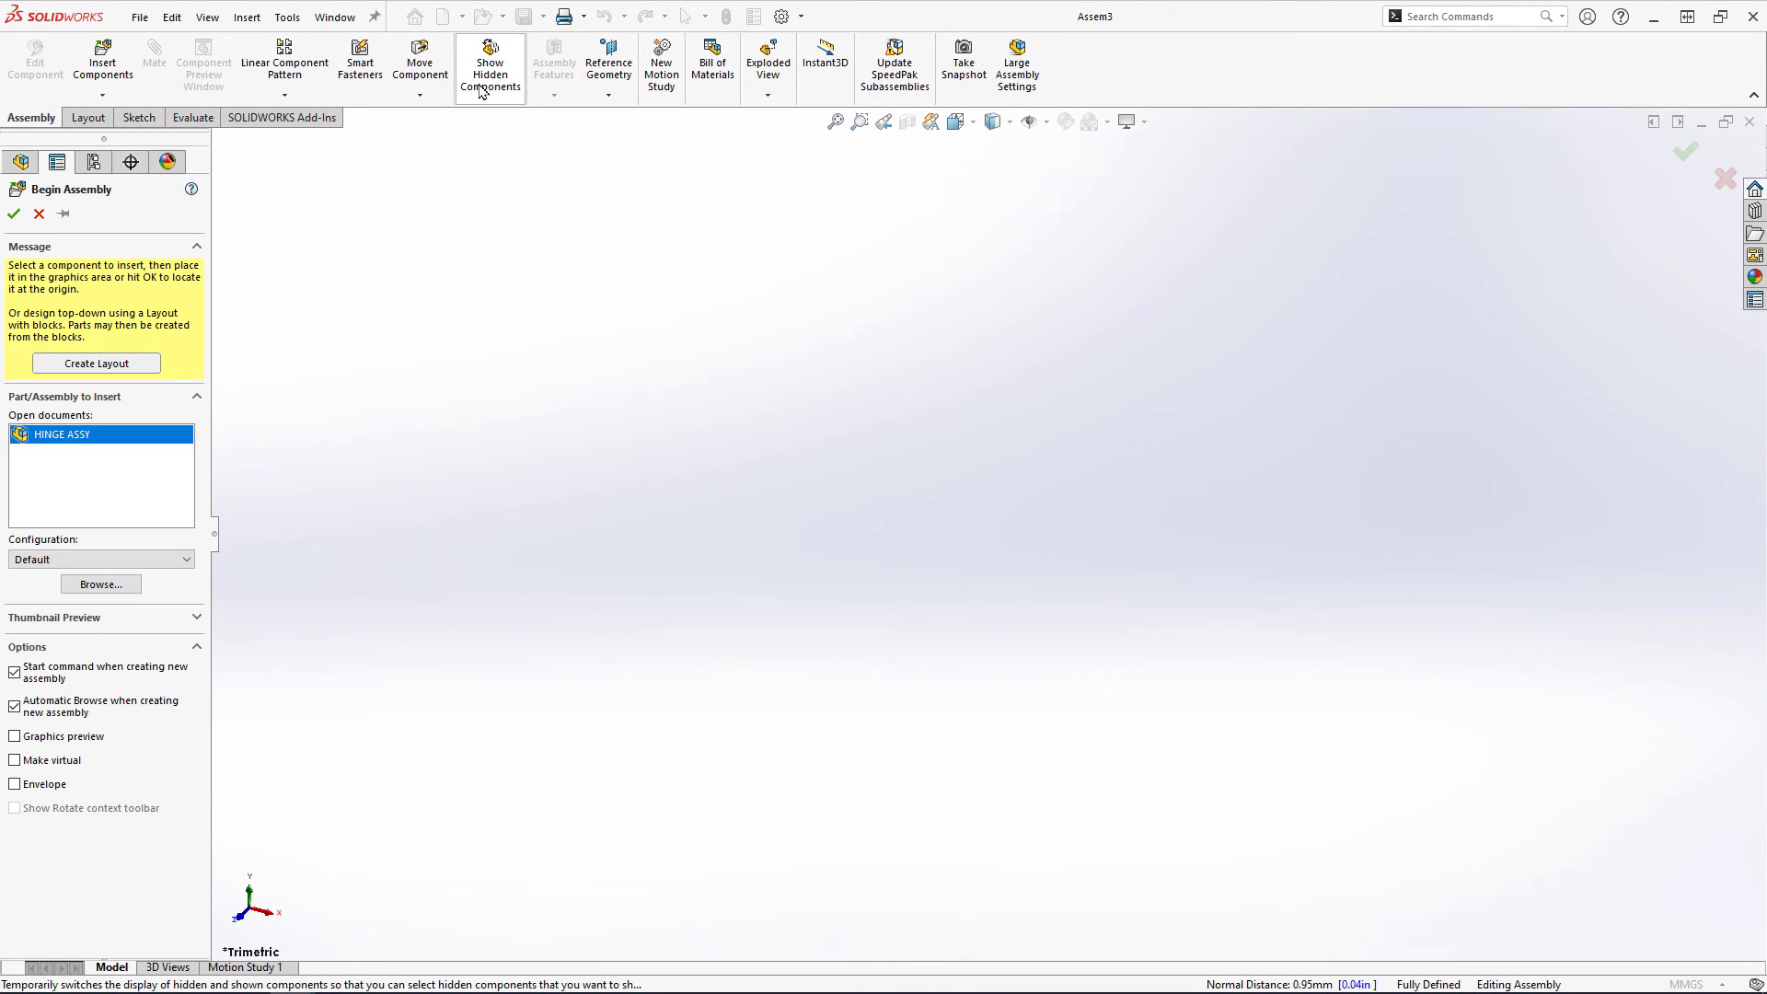
{"action": "left_click", "coordinate": [605, 578]}
{"action": "right_click", "coordinate": [75, 396]}
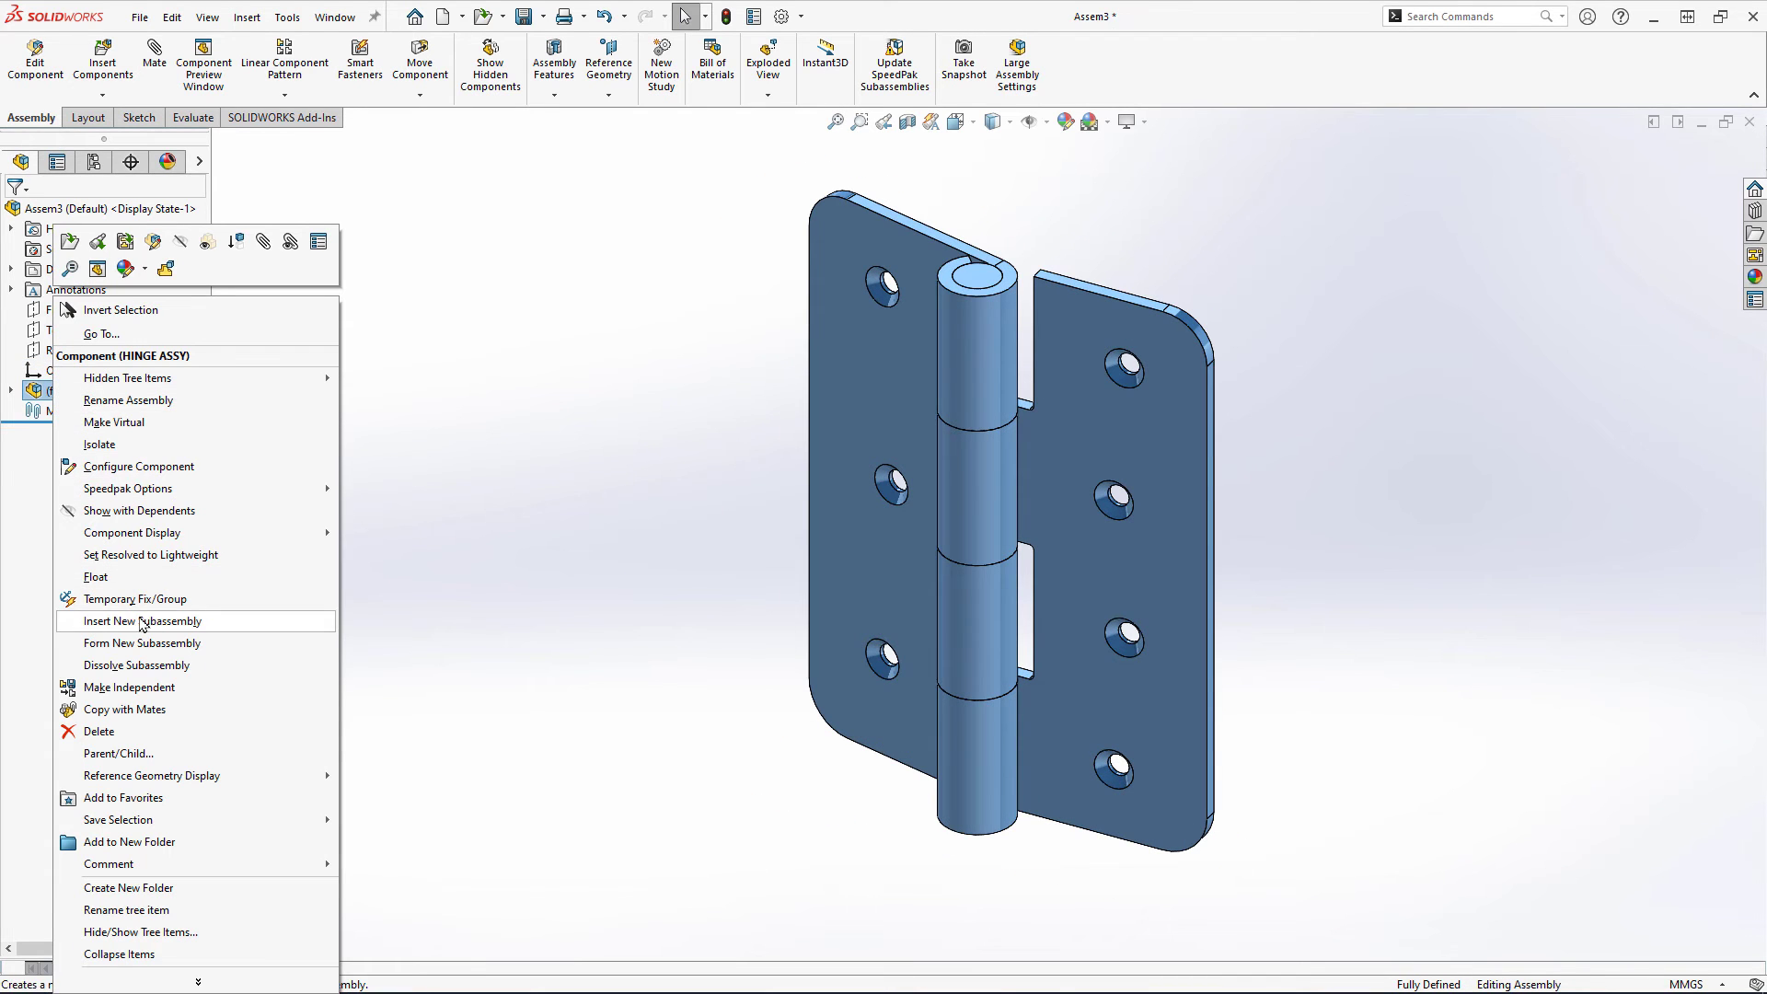
{"action": "left_click", "coordinate": [138, 577]}
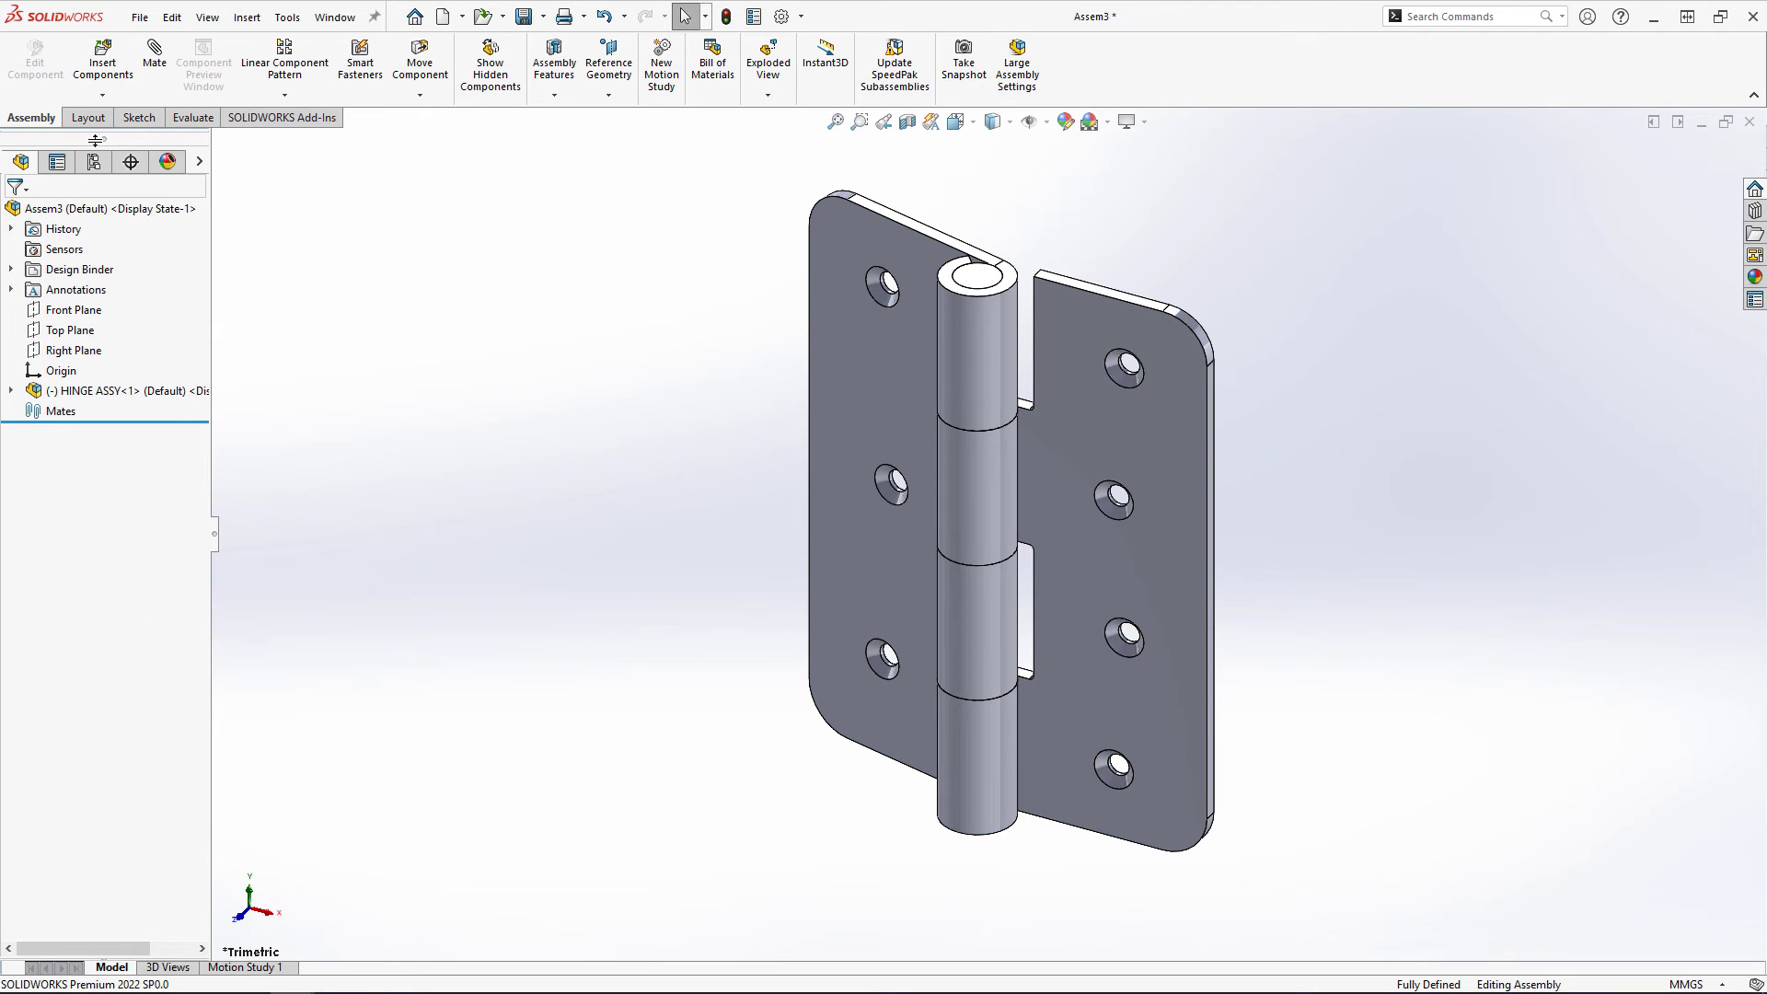
- Insert DOOR.SLDPRT into the assembly and place it in the graphics area
{"action": "left_click", "coordinate": [102, 57]}
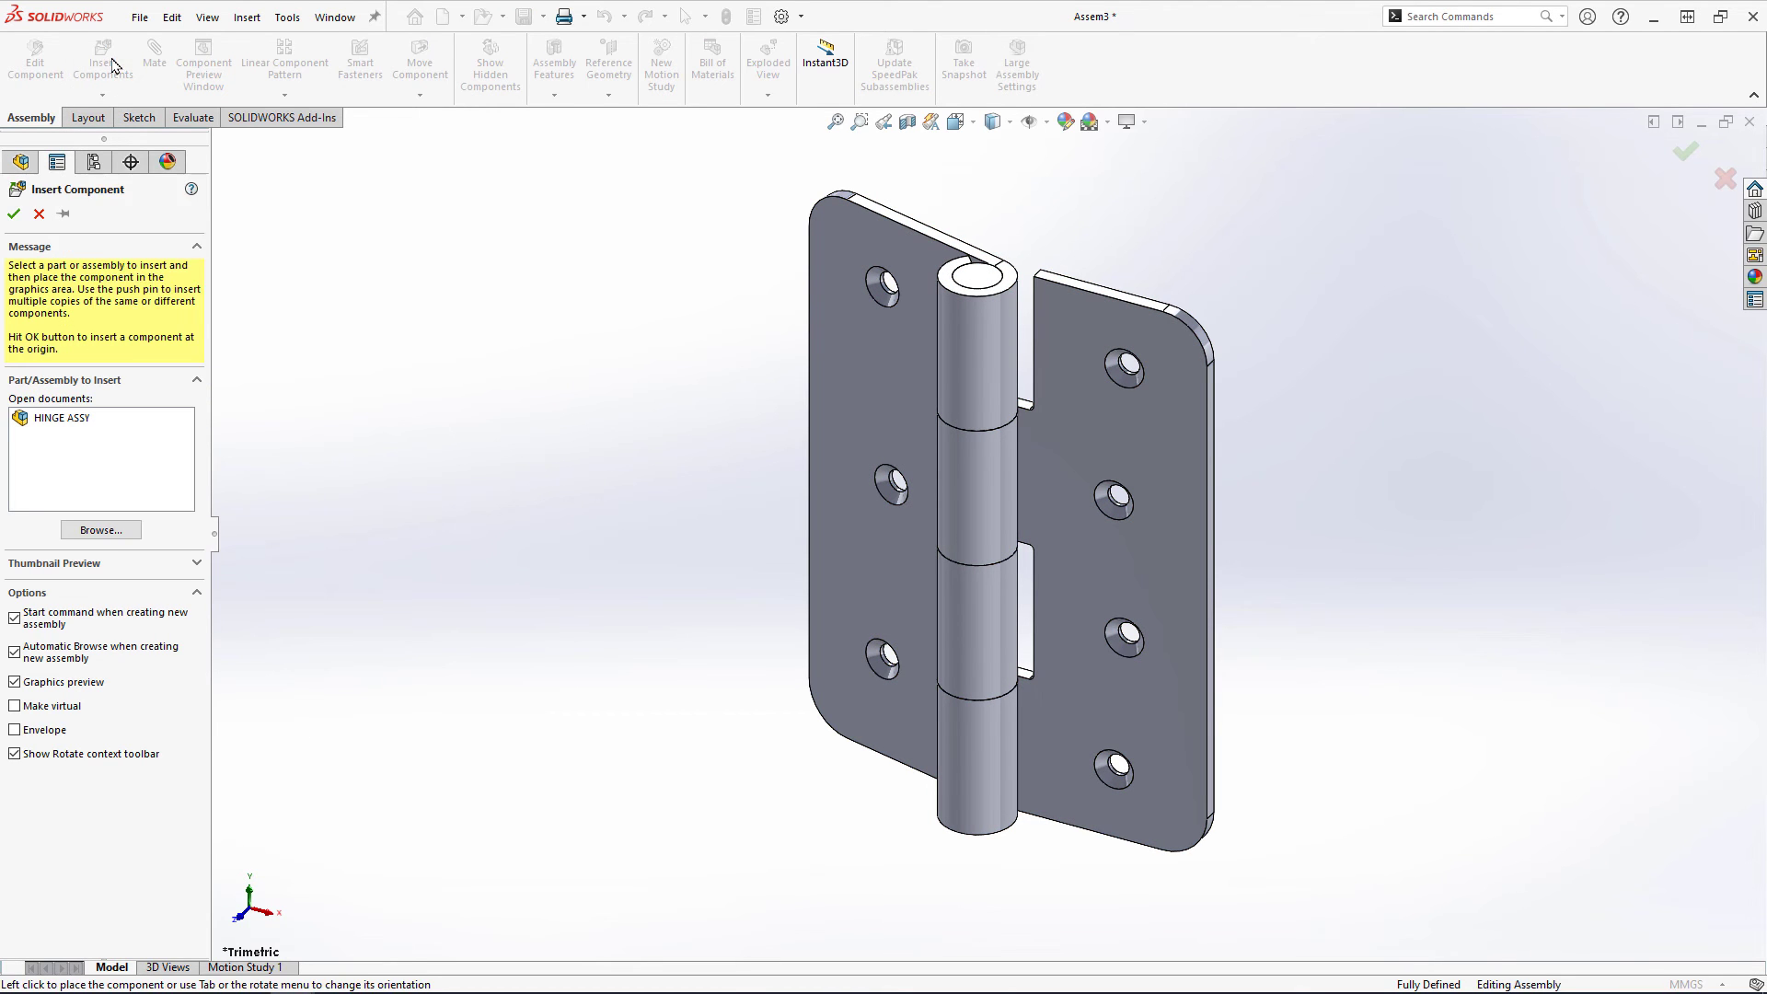
{"action": "left_click", "coordinate": [101, 530]}
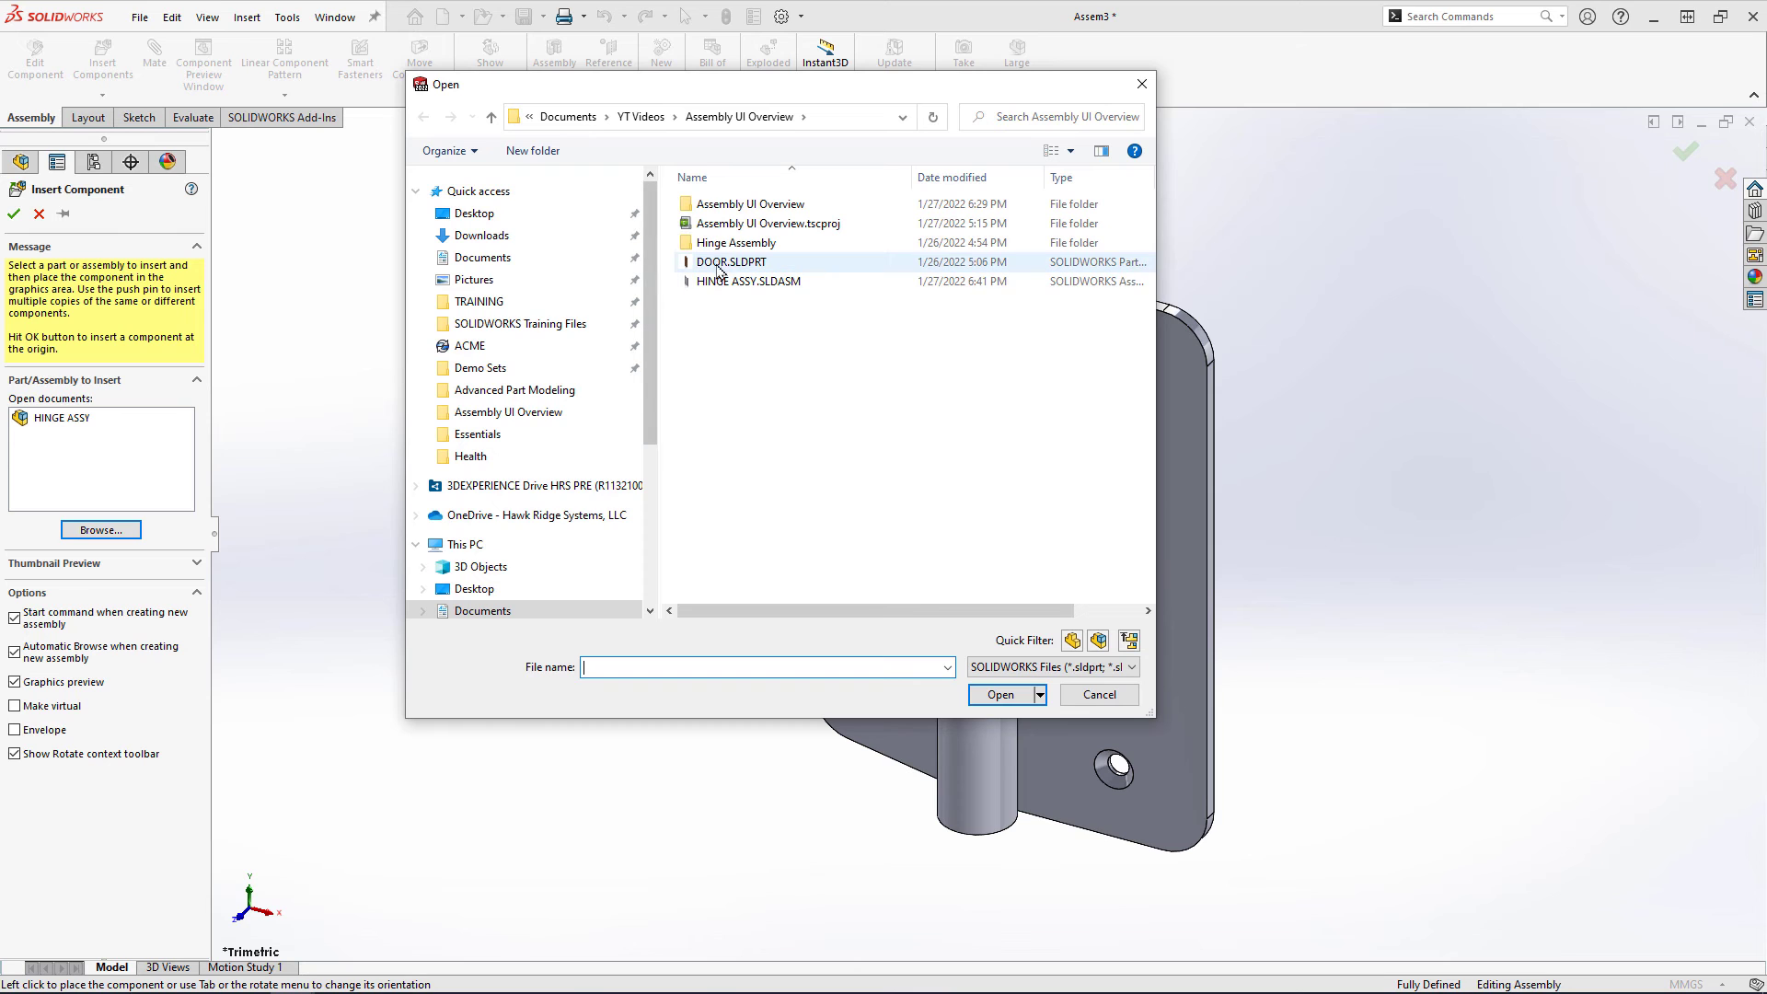
{"action": "double_click", "coordinate": [727, 263]}
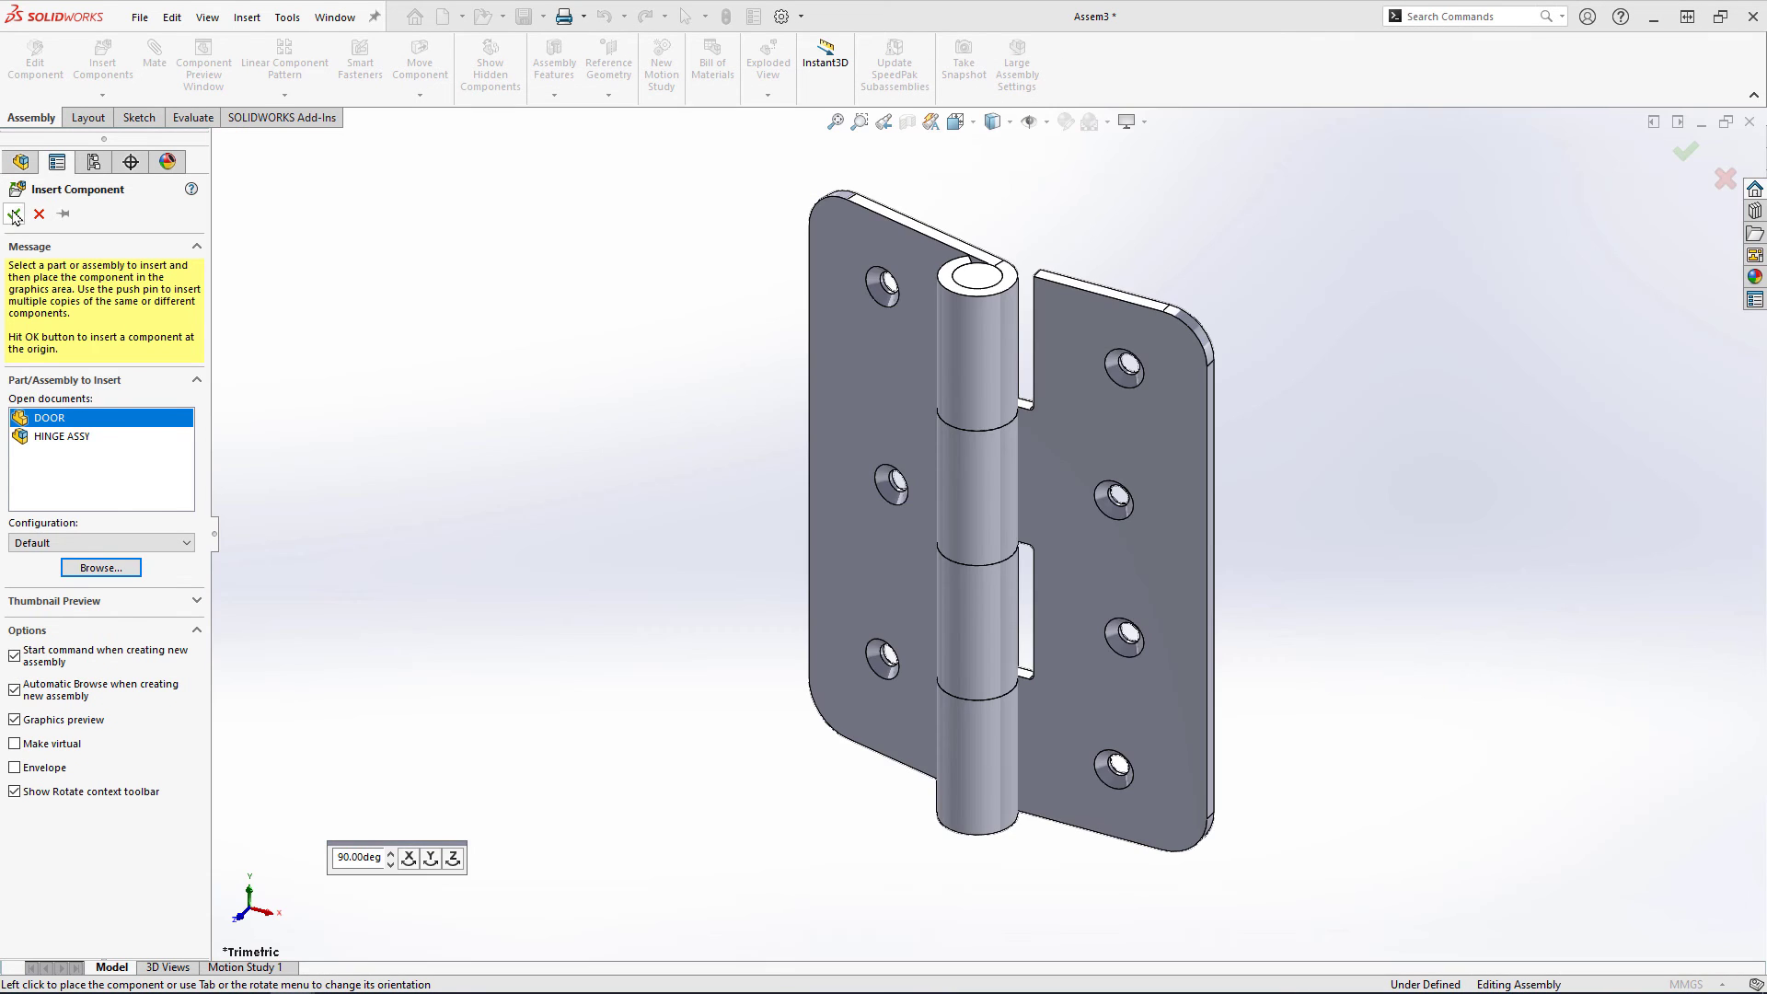
{"action": "left_click", "coordinate": [663, 375]}
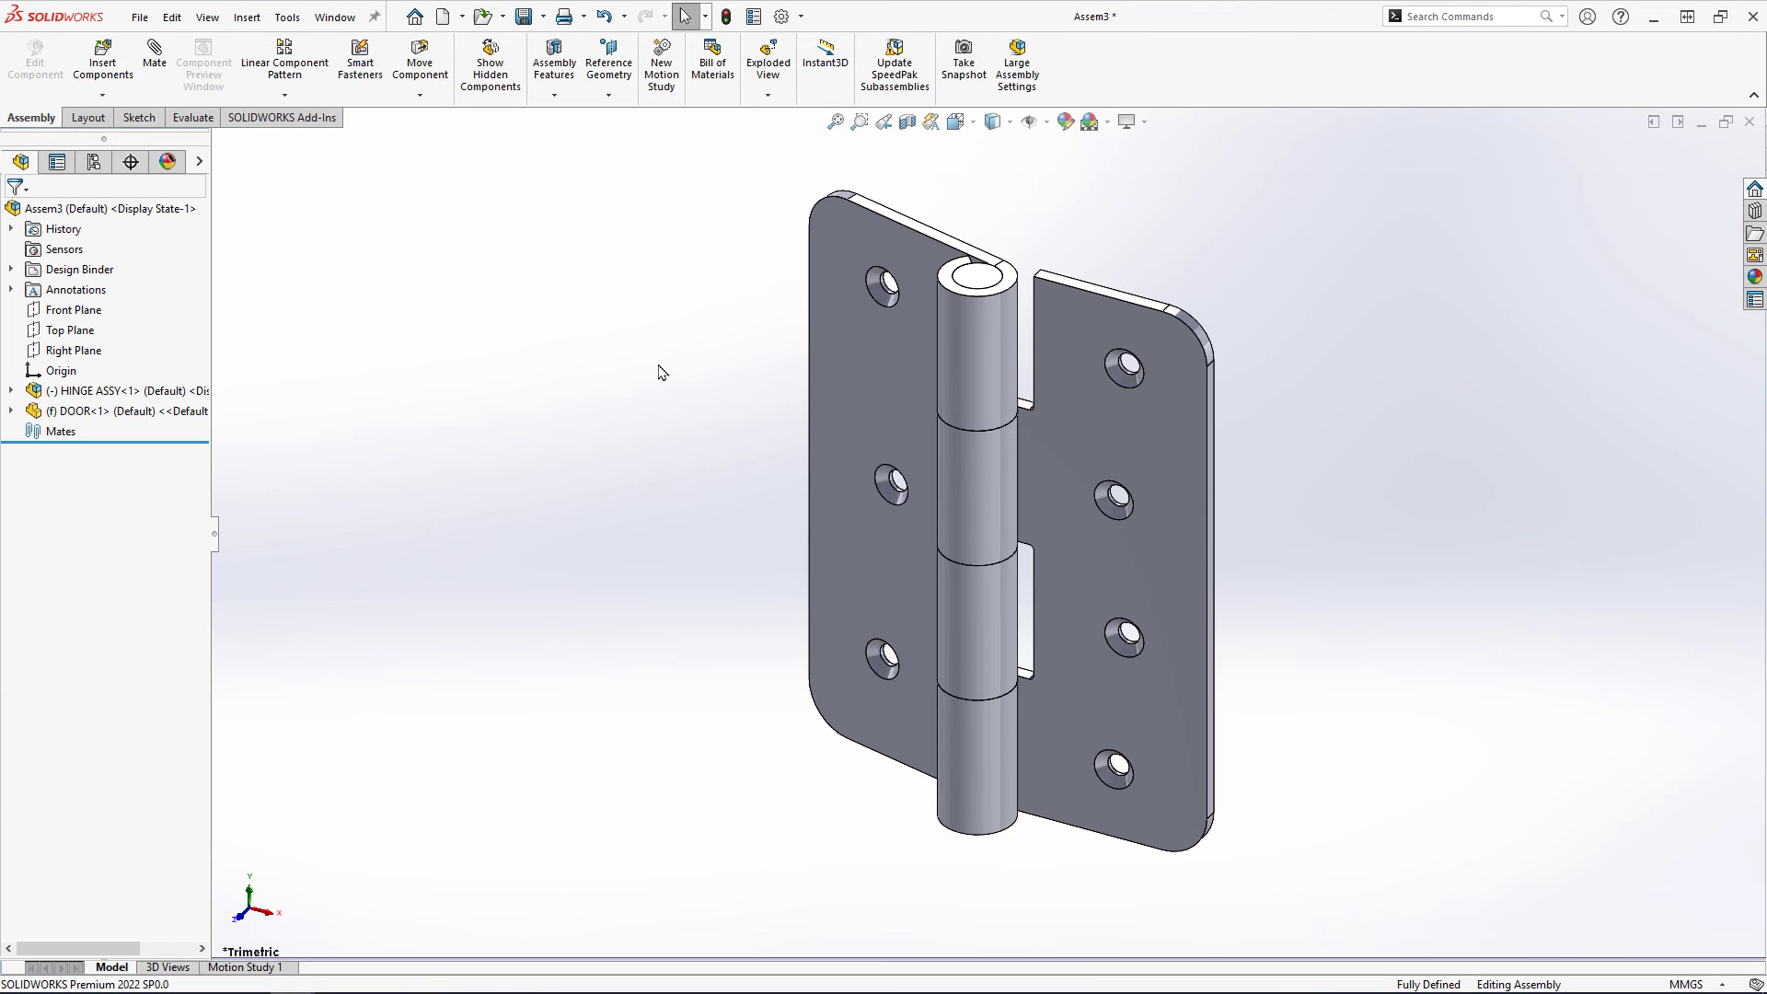
- Mate the hinge plate face coincident to the door's edge face
{"action": "scroll", "coordinate": [1195, 442], "scroll_direction": "up", "scroll_amount": 5}
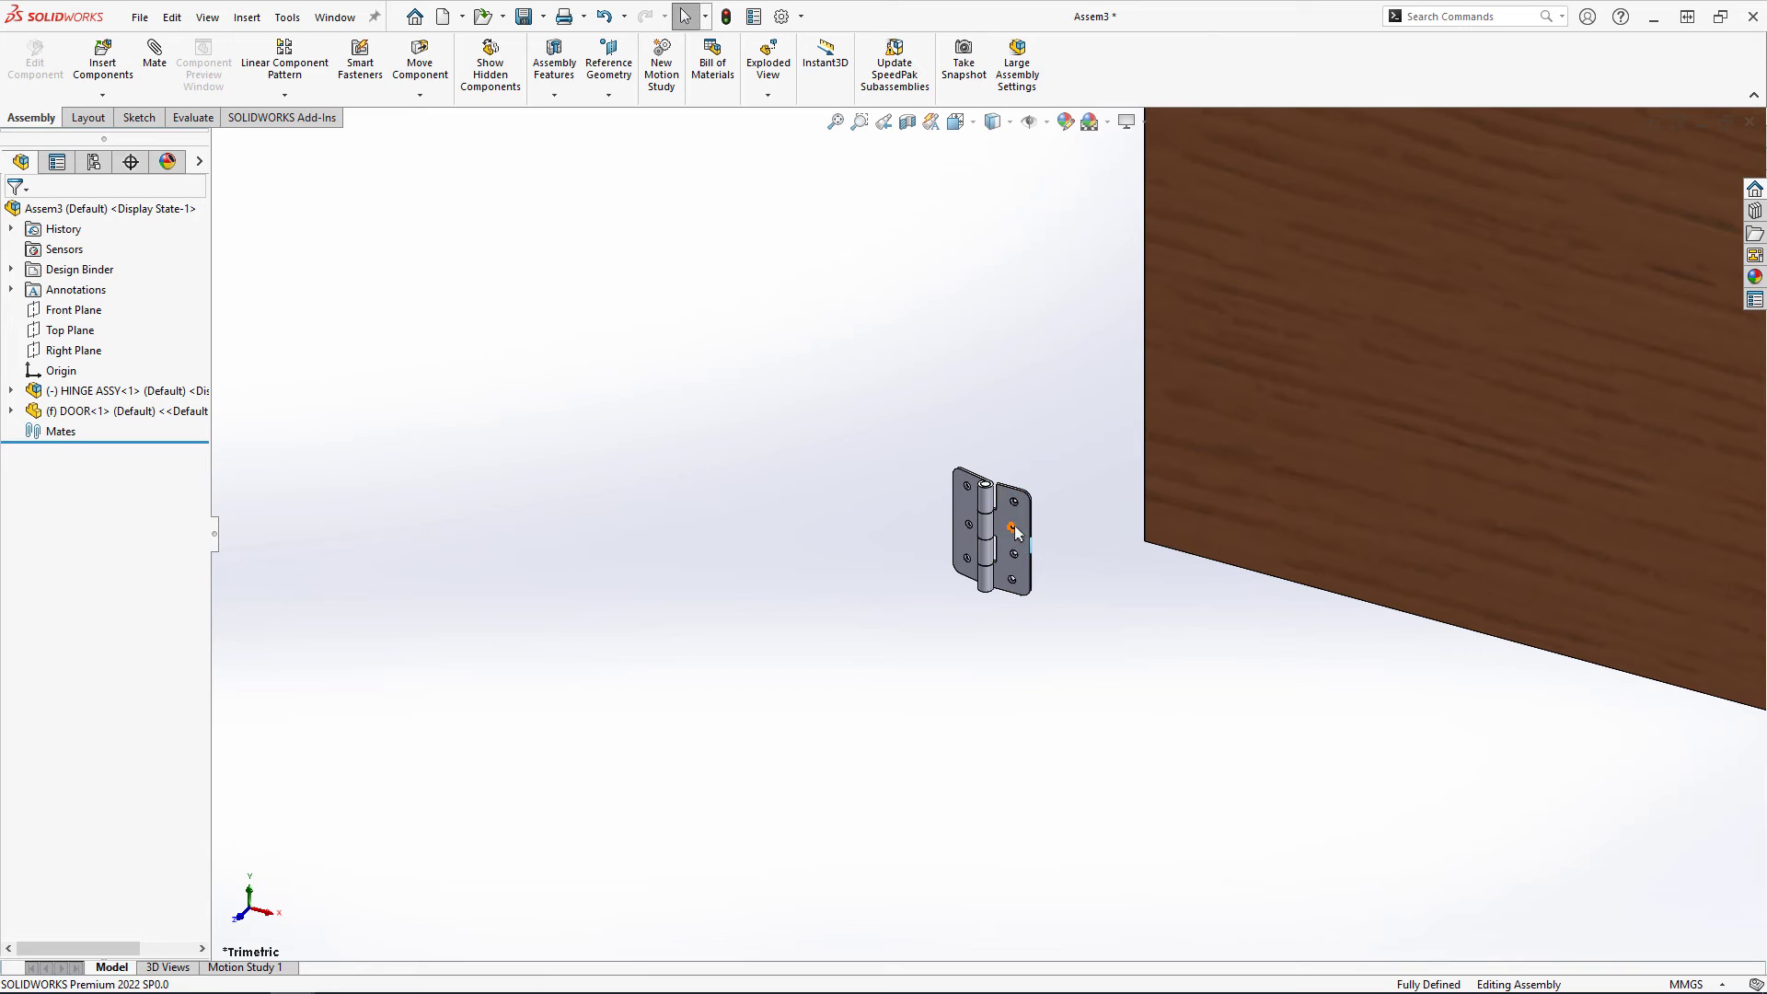
{"action": "left_click", "coordinate": [1015, 532]}
{"action": "right_click_drag", "start_coordinate": [1015, 532], "coordinate": [921, 552]}
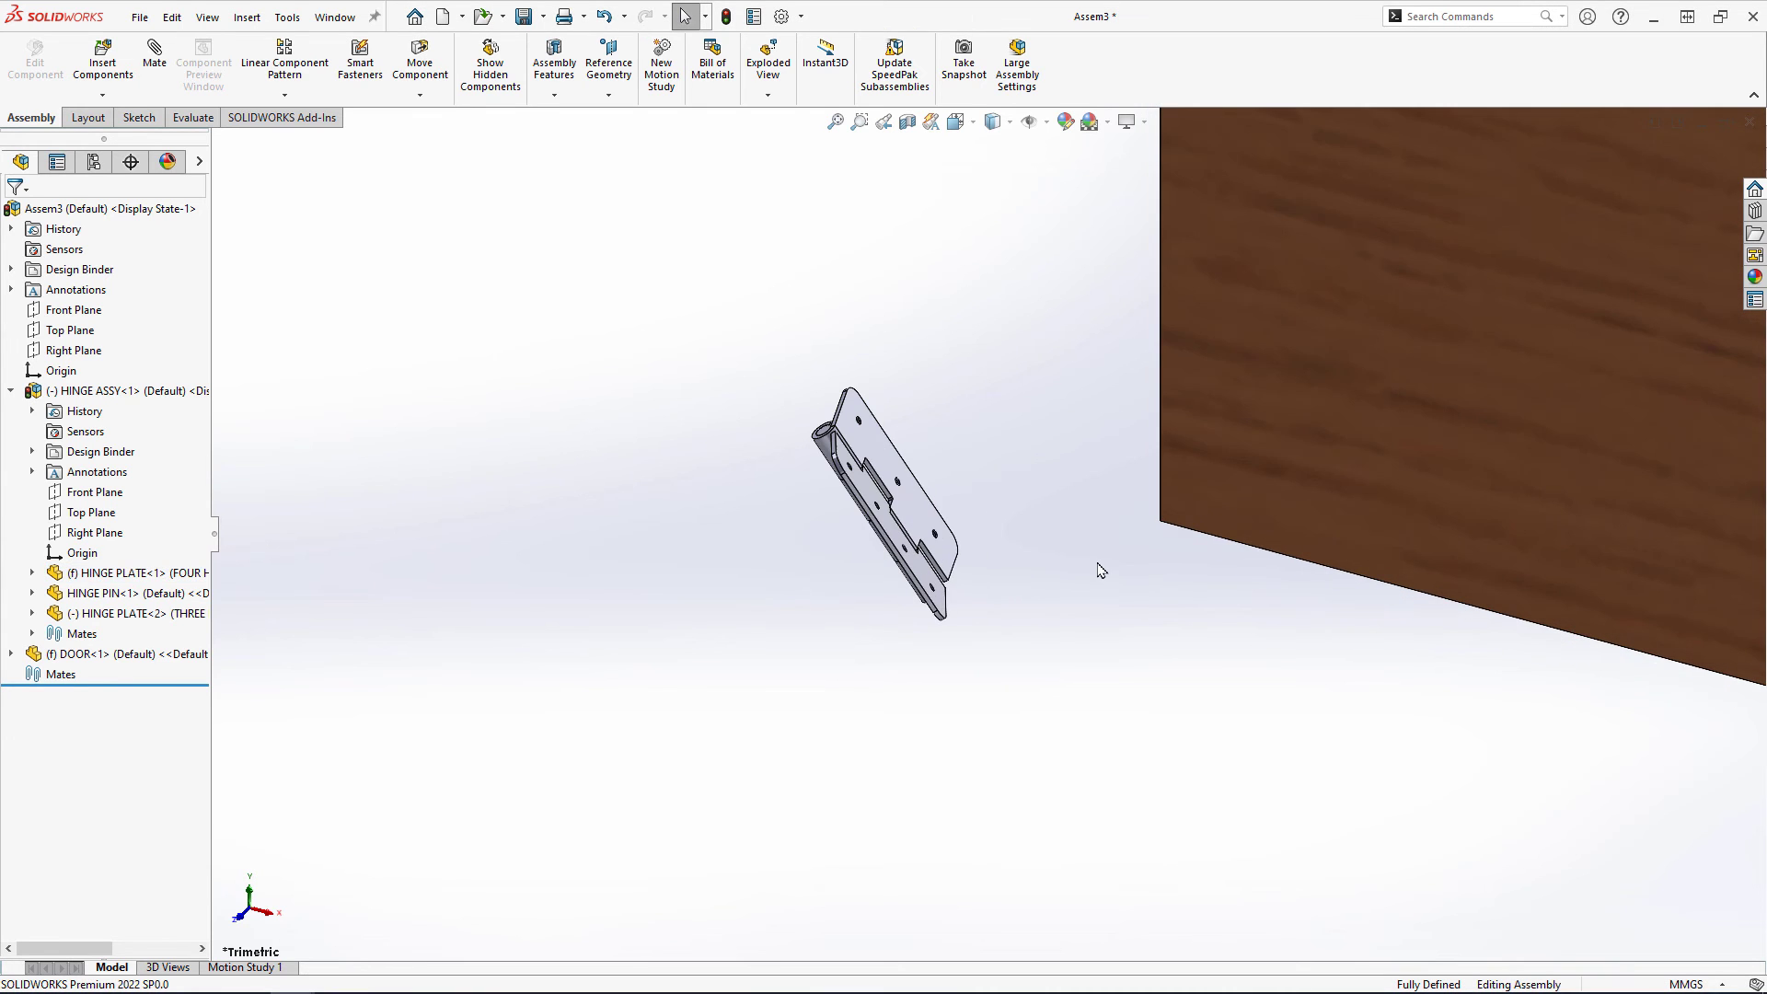
{"action": "left_click", "coordinate": [911, 497]}
{"action": "middle_click_drag", "start_coordinate": [911, 497], "coordinate": [876, 651]}
{"action": "left_click", "coordinate": [995, 457], "text": "ctrl"}
{"action": "left_click", "coordinate": [1048, 440]}
- Align the hinge pin's end edge with the door face
{"action": "scroll", "coordinate": [1035, 535], "scroll_direction": "up", "scroll_amount": 5}
{"action": "middle_click_drag", "start_coordinate": [1035, 536], "coordinate": [957, 515]}
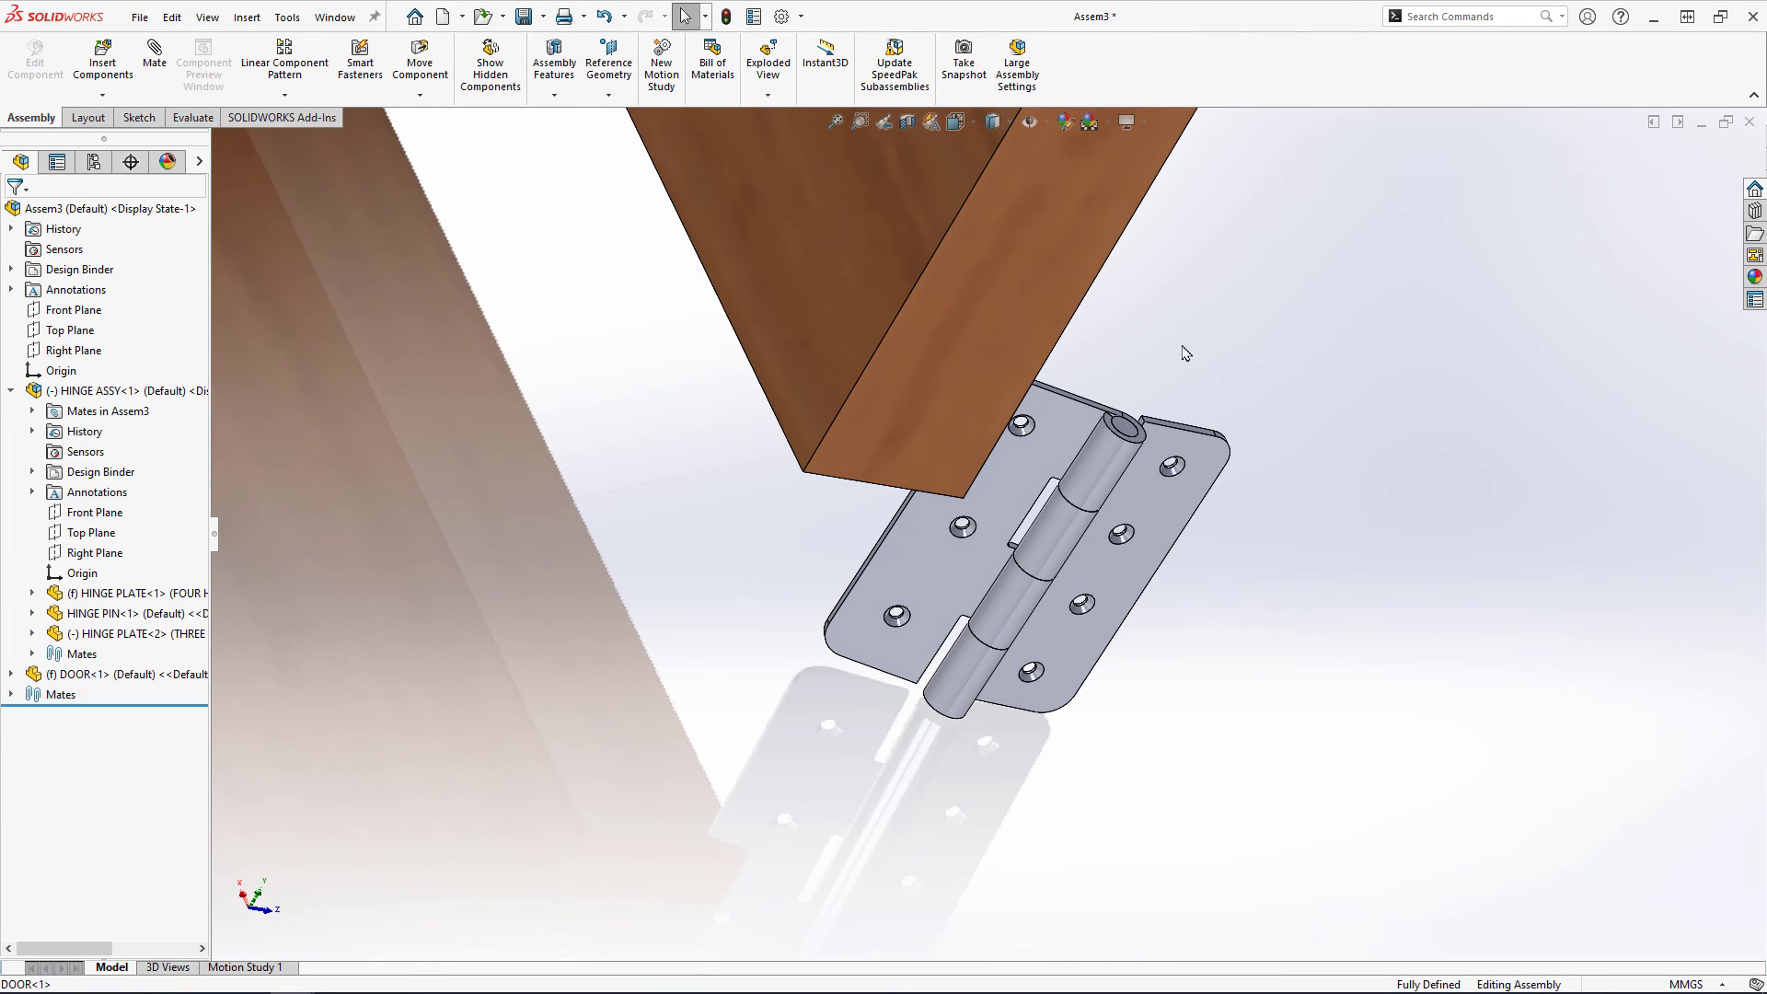
{"action": "left_click", "coordinate": [879, 295]}
{"action": "scroll", "coordinate": [1118, 439], "scroll_direction": "up", "scroll_amount": 4}
{"action": "left_click", "coordinate": [1116, 435], "text": "ctrl"}
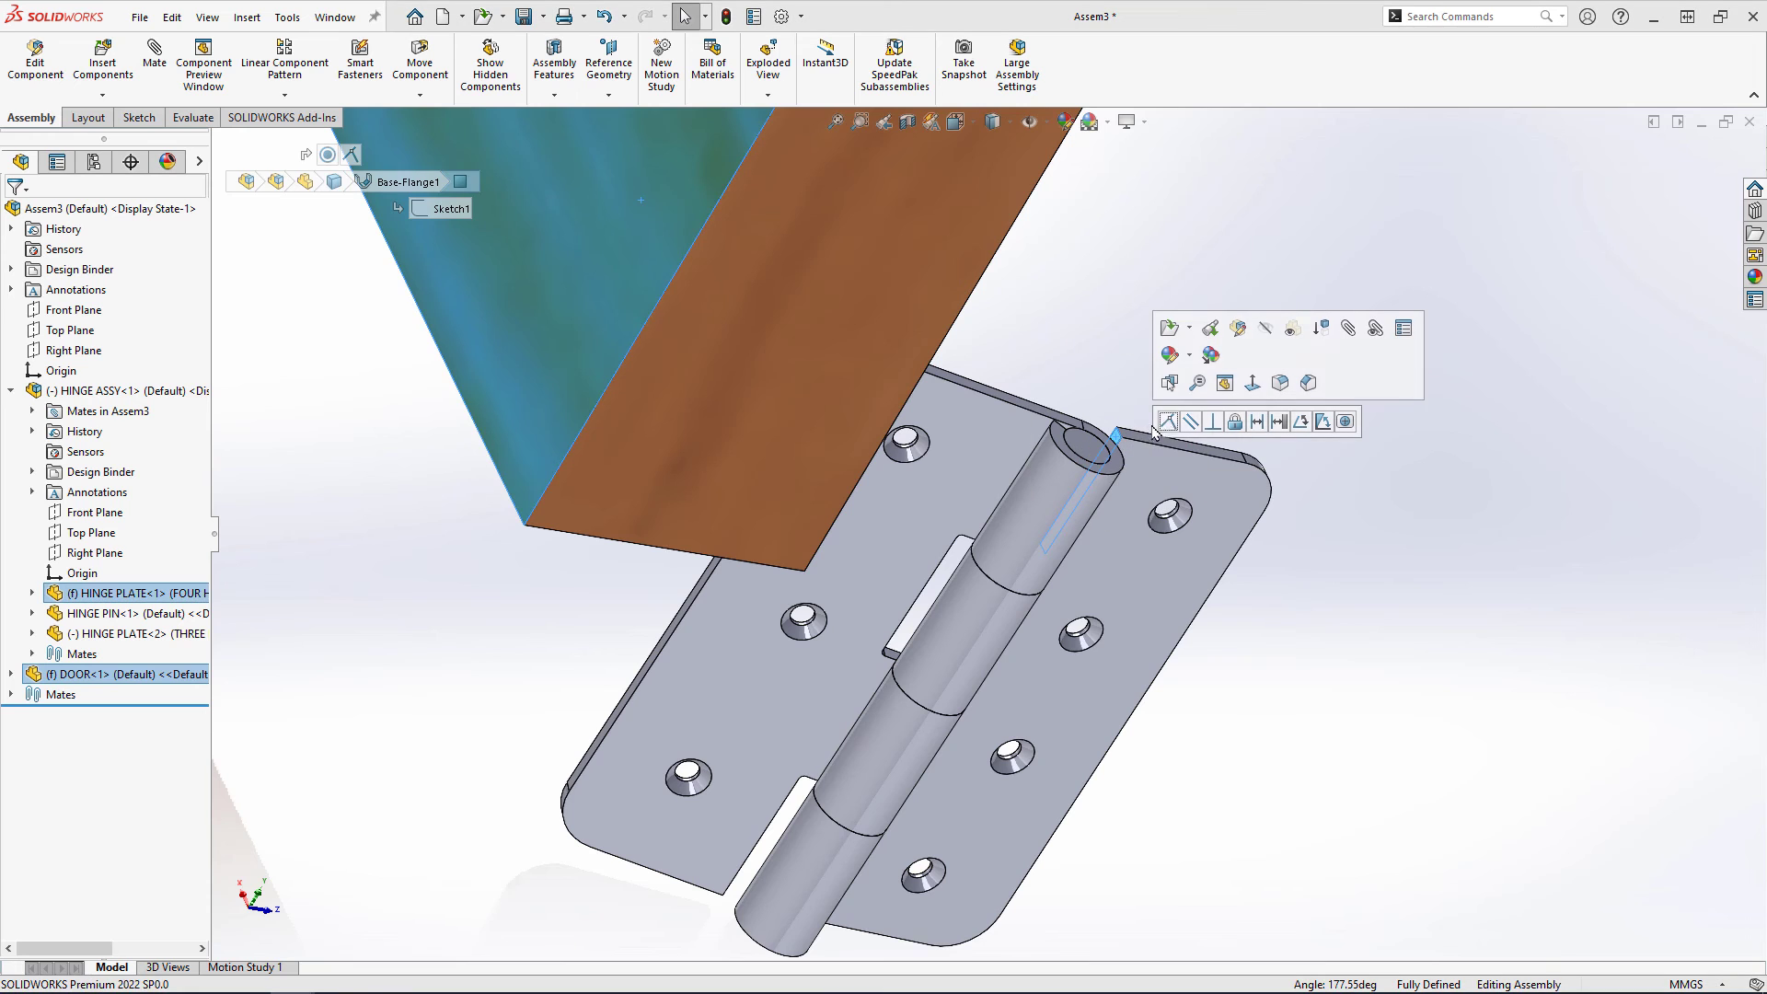
{"action": "left_click", "coordinate": [1167, 421]}
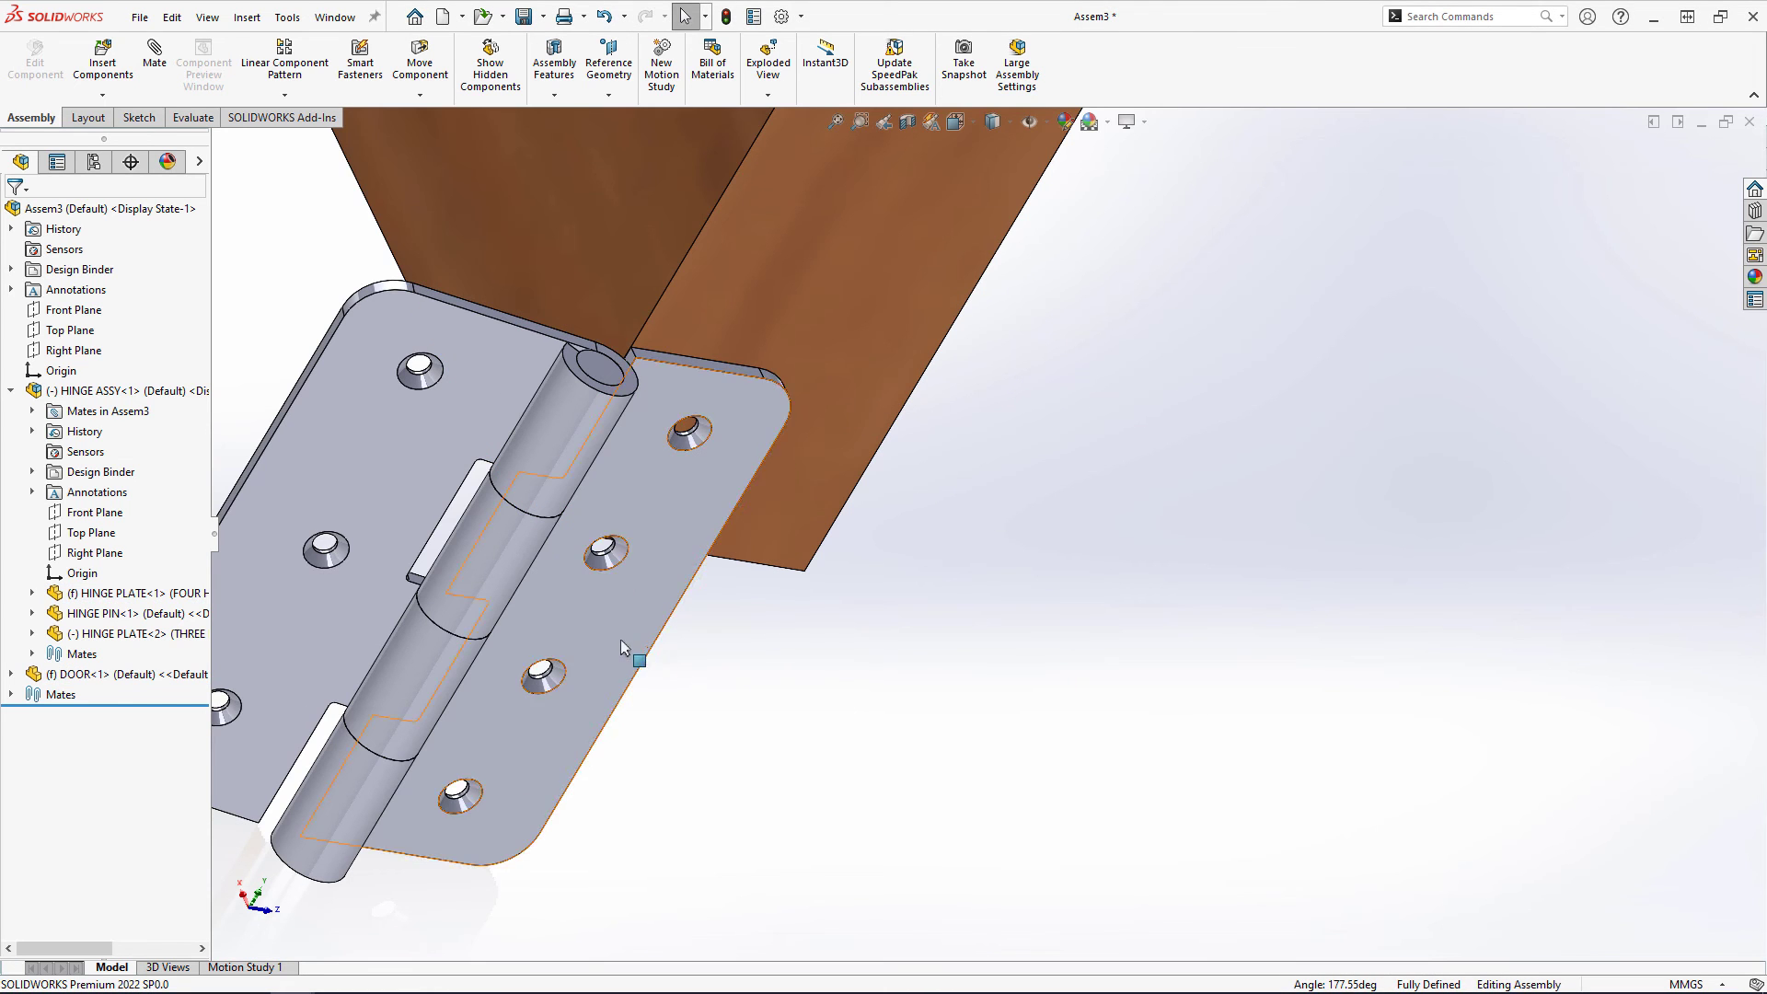
- Add a 5 in distance mate between the pin hole edge and the door's lower face
{"action": "scroll", "coordinate": [620, 638], "scroll_direction": "down", "scroll_amount": 4}
{"action": "middle_click_drag", "start_coordinate": [620, 639], "coordinate": [903, 460]}
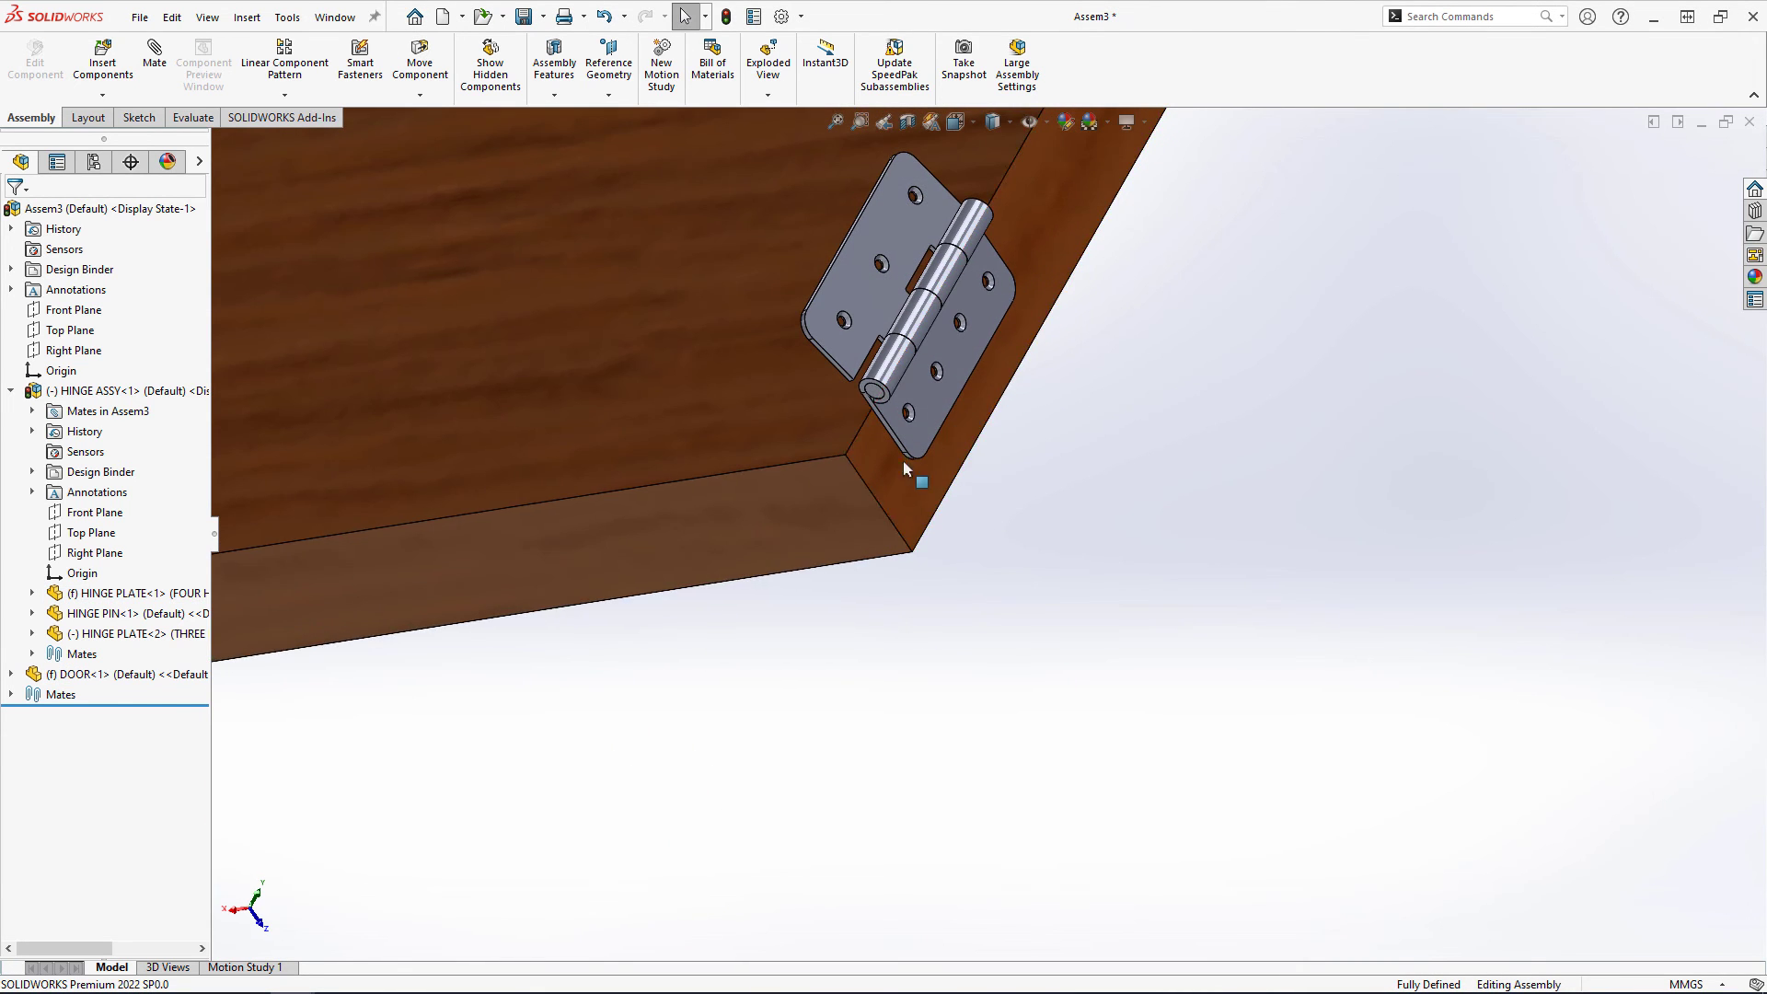
{"action": "left_click", "coordinate": [903, 460]}
{"action": "scroll", "coordinate": [903, 460], "scroll_direction": "up", "scroll_amount": 2}
{"action": "scroll", "coordinate": [889, 396], "scroll_direction": "up", "scroll_amount": 3}
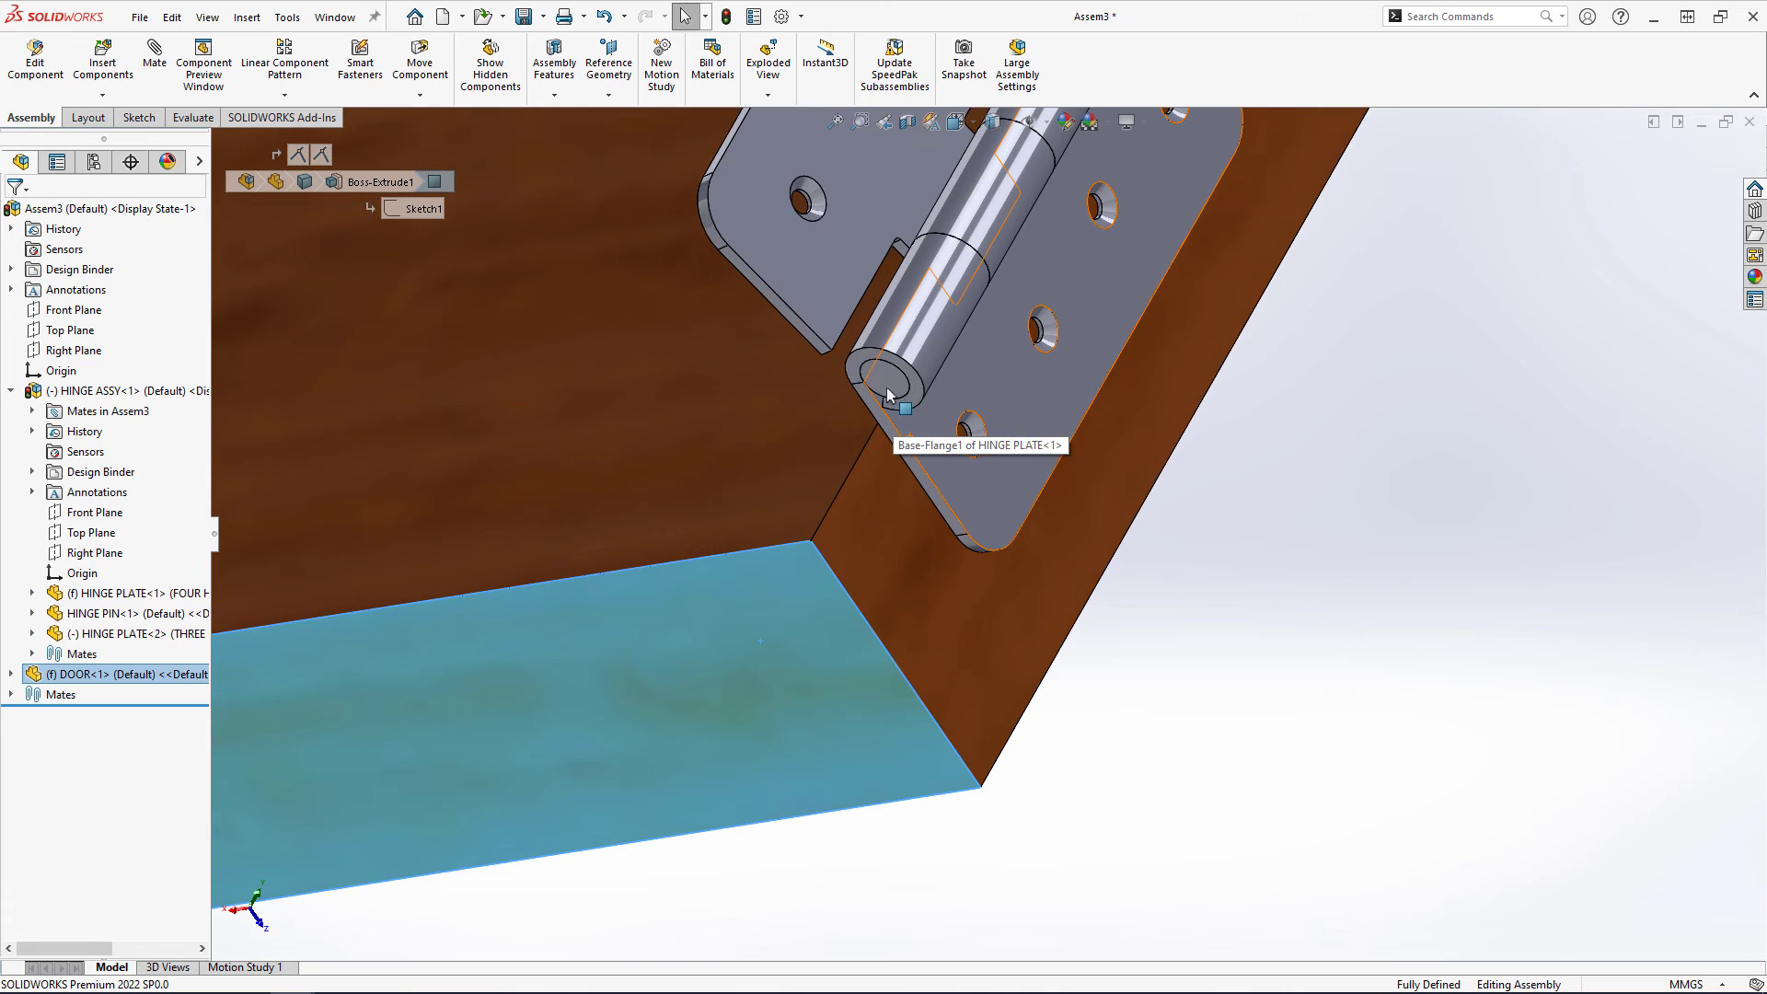
{"action": "left_click", "coordinate": [854, 376], "text": "ctrl"}
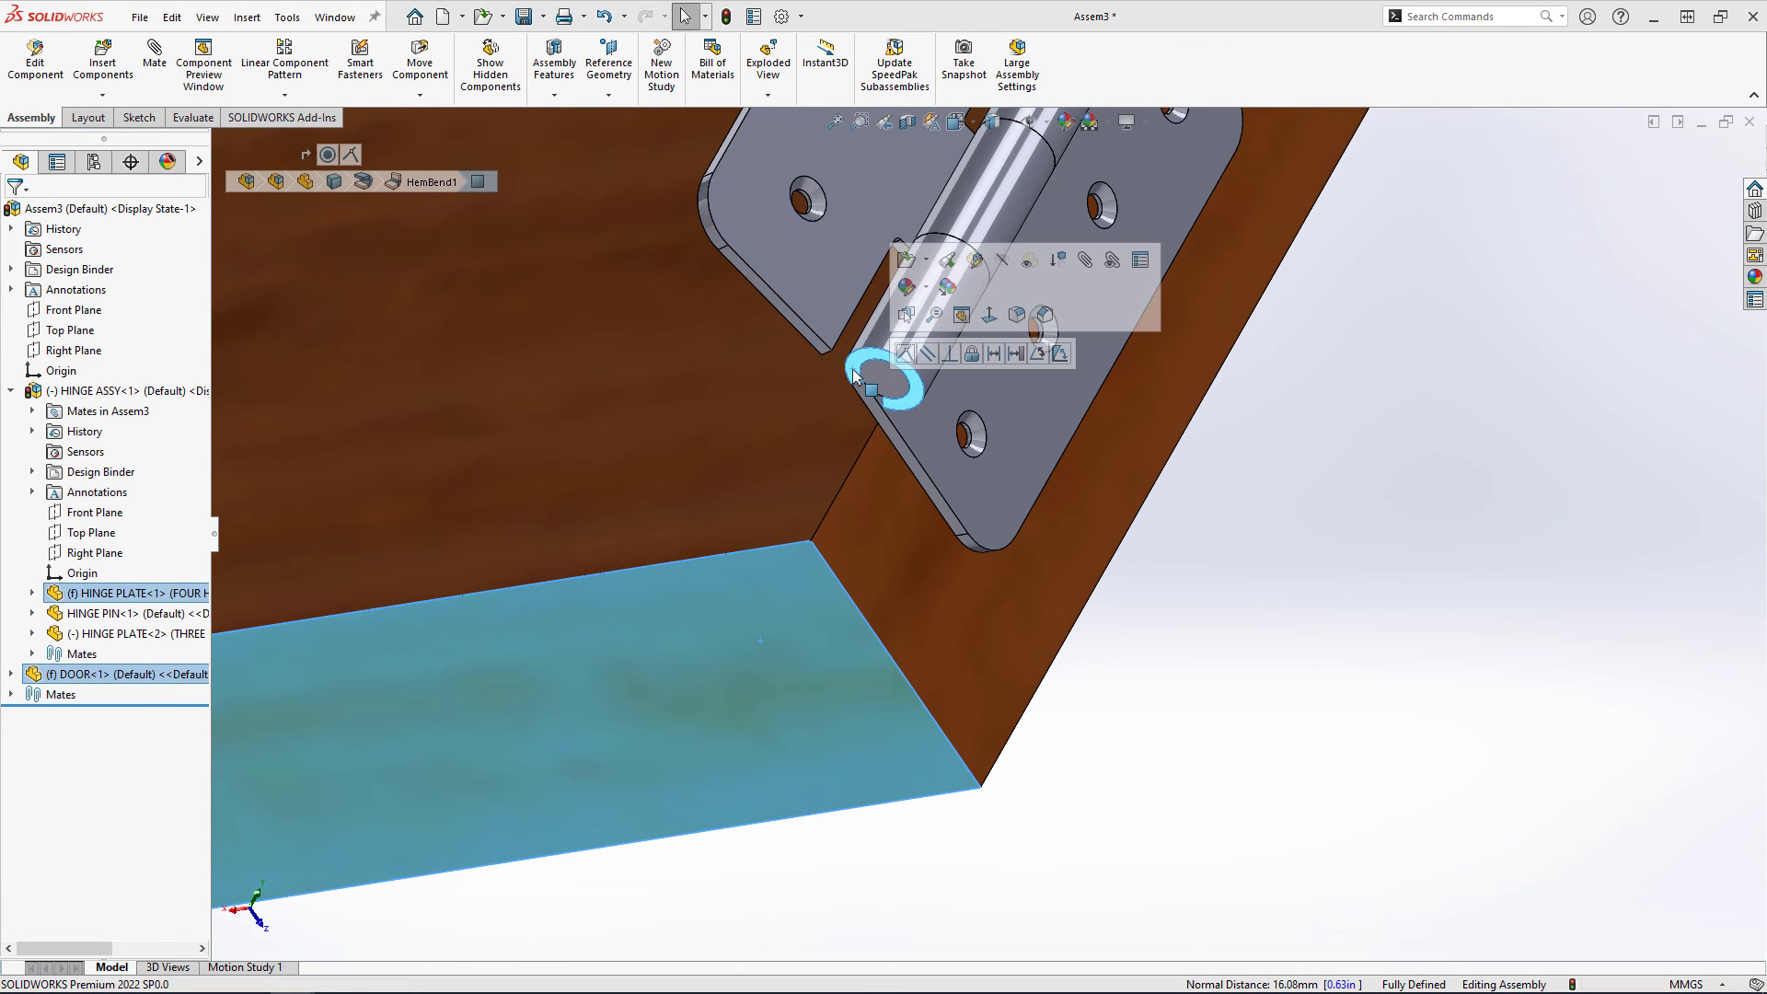
{"action": "left_click", "coordinate": [998, 360]}
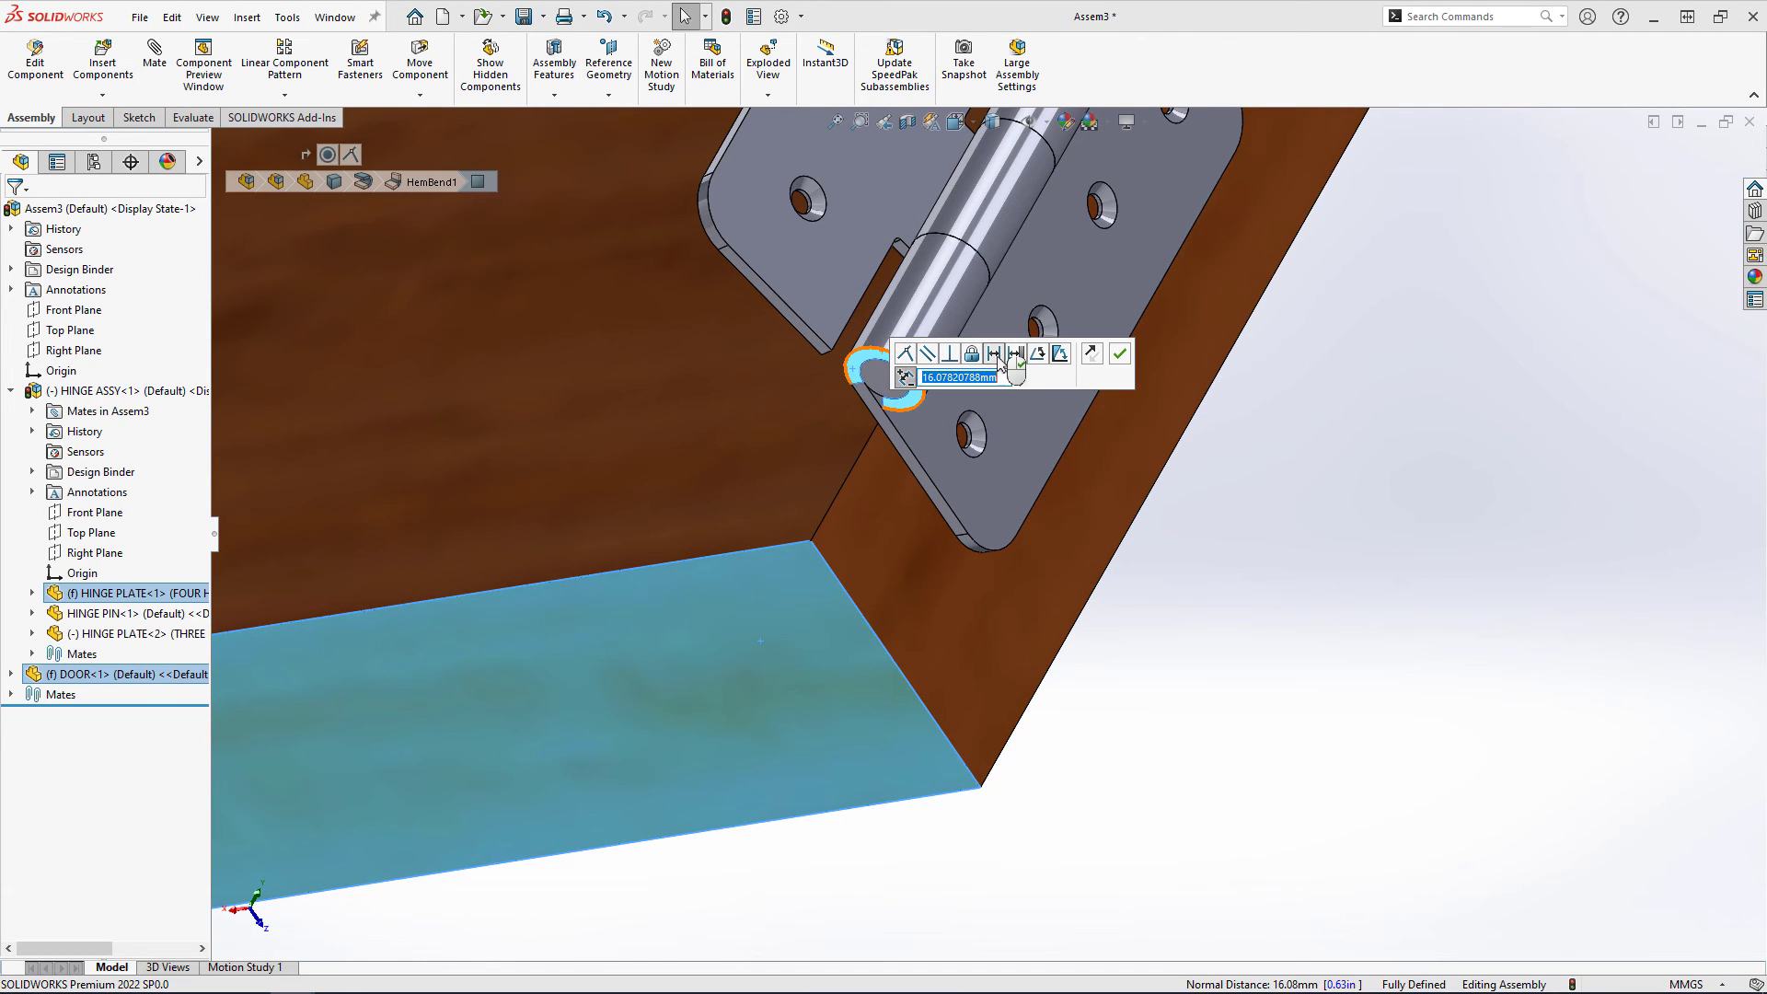
{"action": "type", "text": "5in"}
{"action": "key", "text": "Return"}
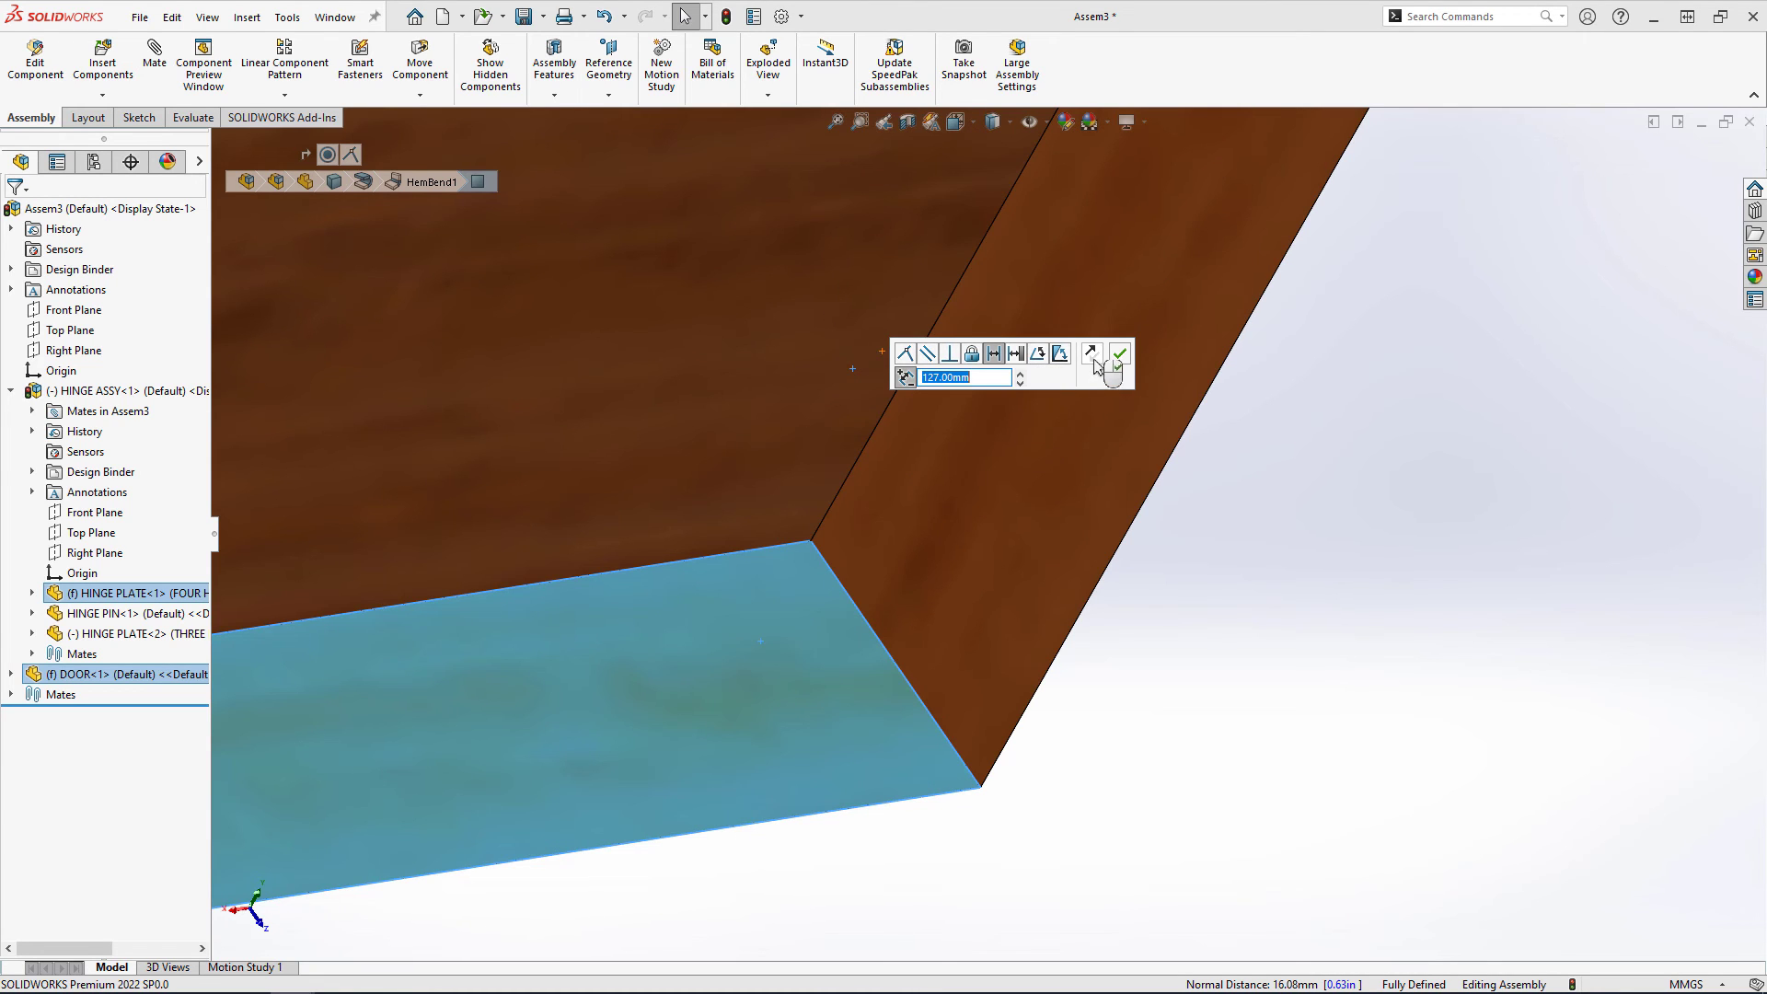
{"action": "left_click", "coordinate": [1120, 355]}
{"action": "scroll", "coordinate": [1207, 432], "scroll_direction": "down", "scroll_amount": 3}
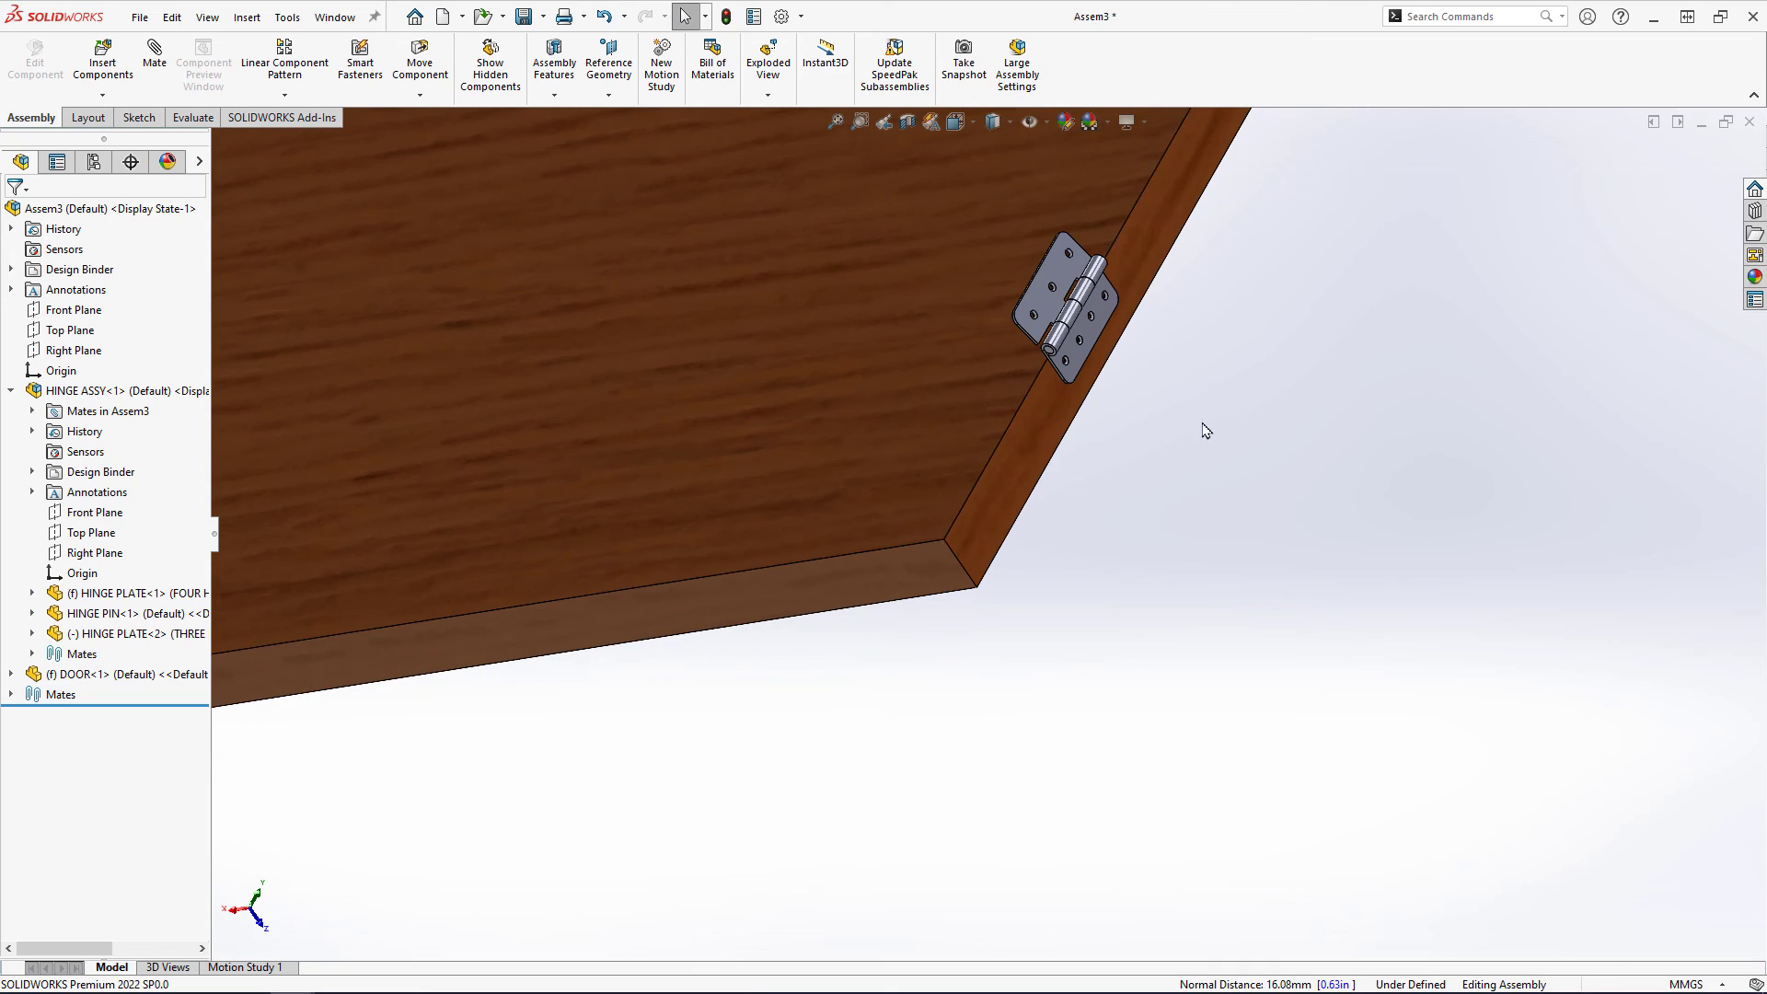
{"action": "left_click", "coordinate": [10, 390]}
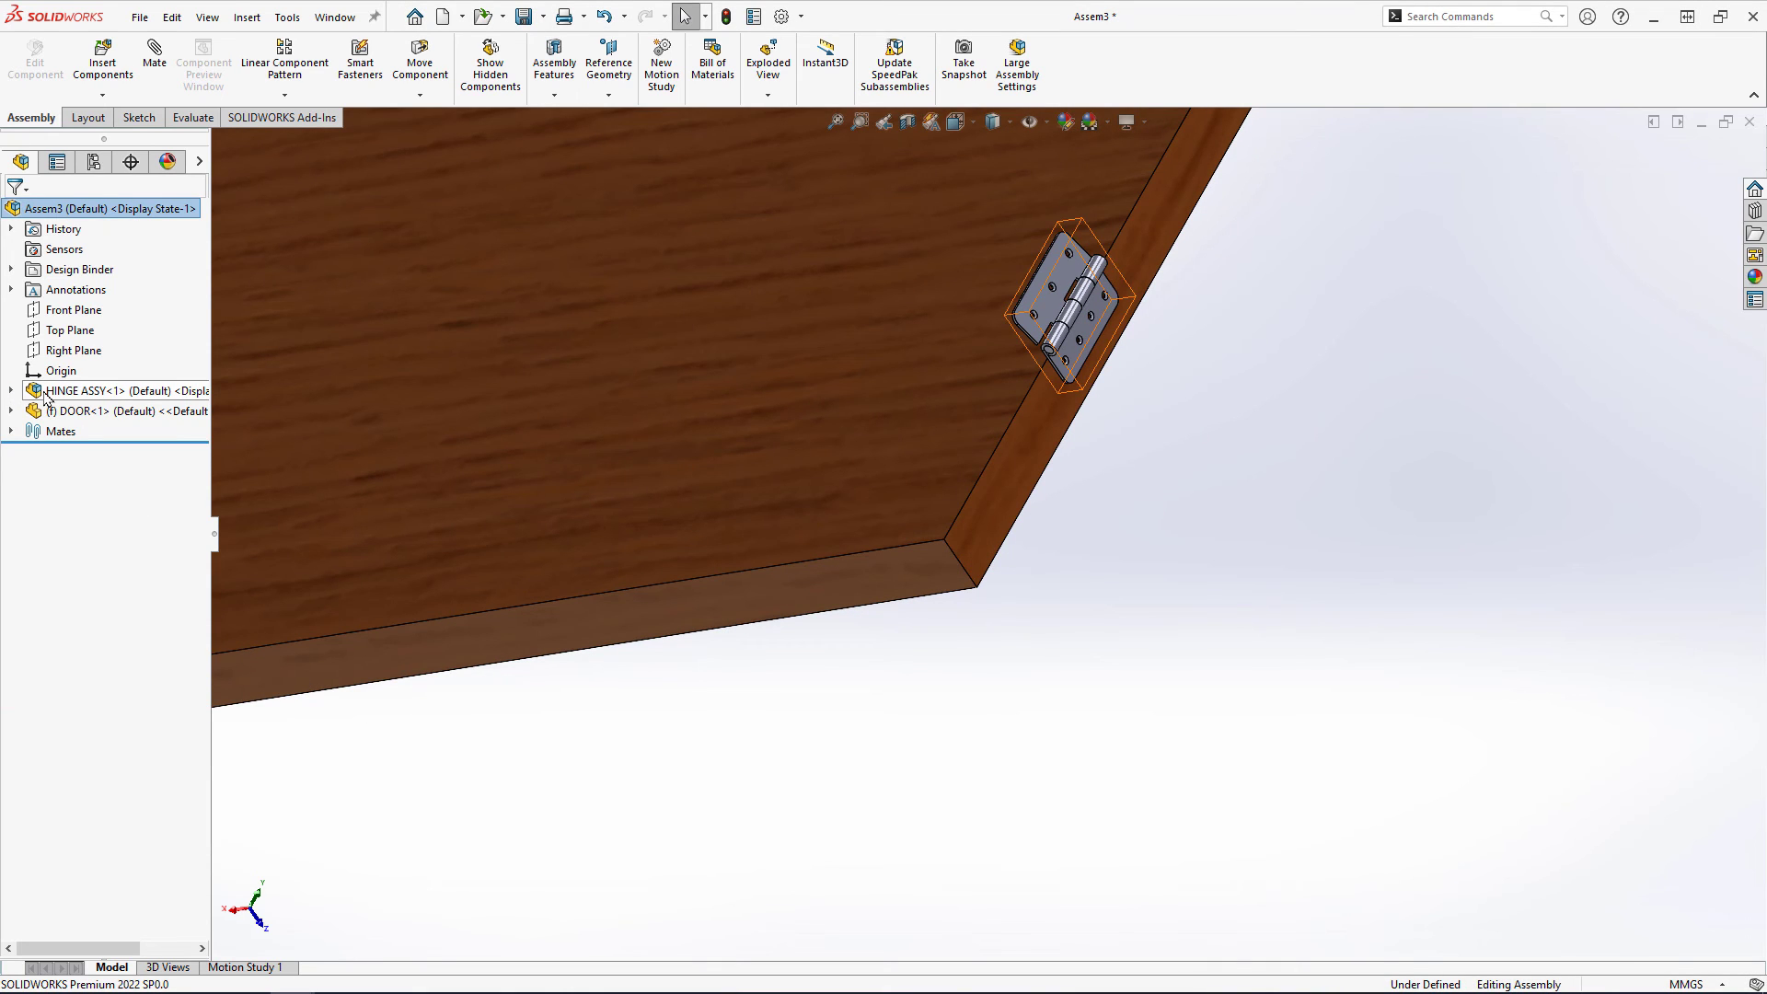
{"action": "mouse_move", "coordinate": [44, 395]}
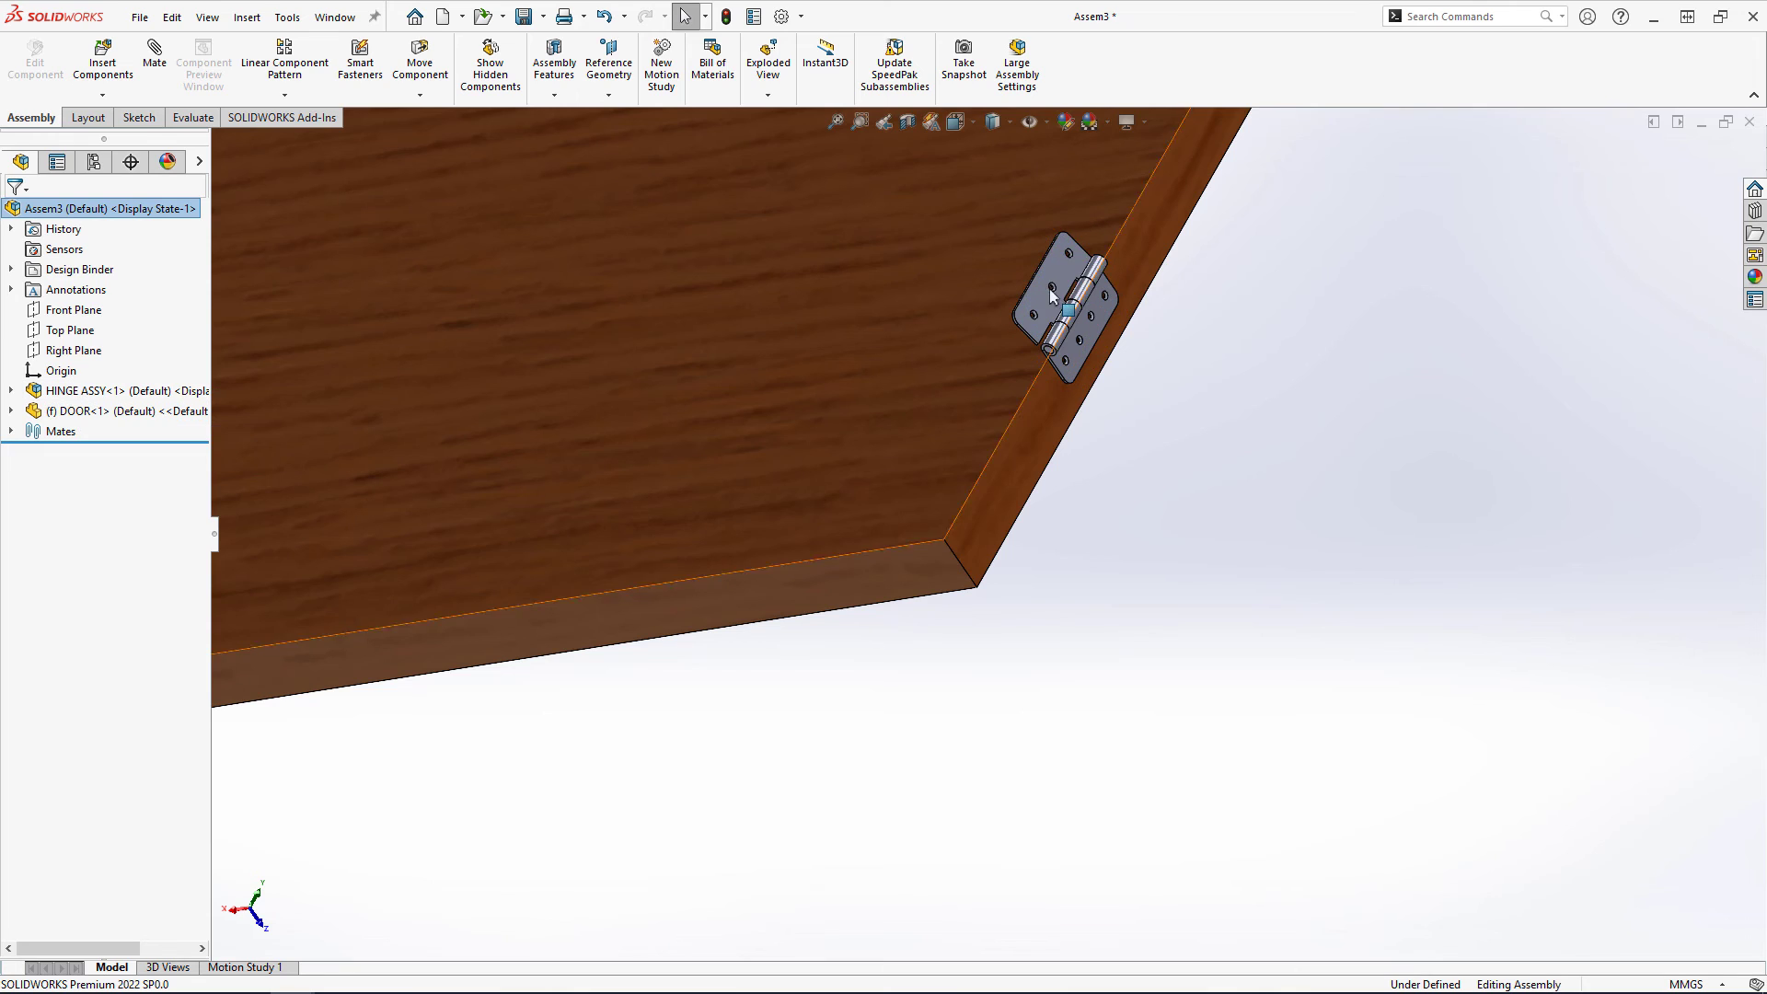
{"action": "left_click_drag", "start_coordinate": [1063, 280], "coordinate": [1065, 272]}
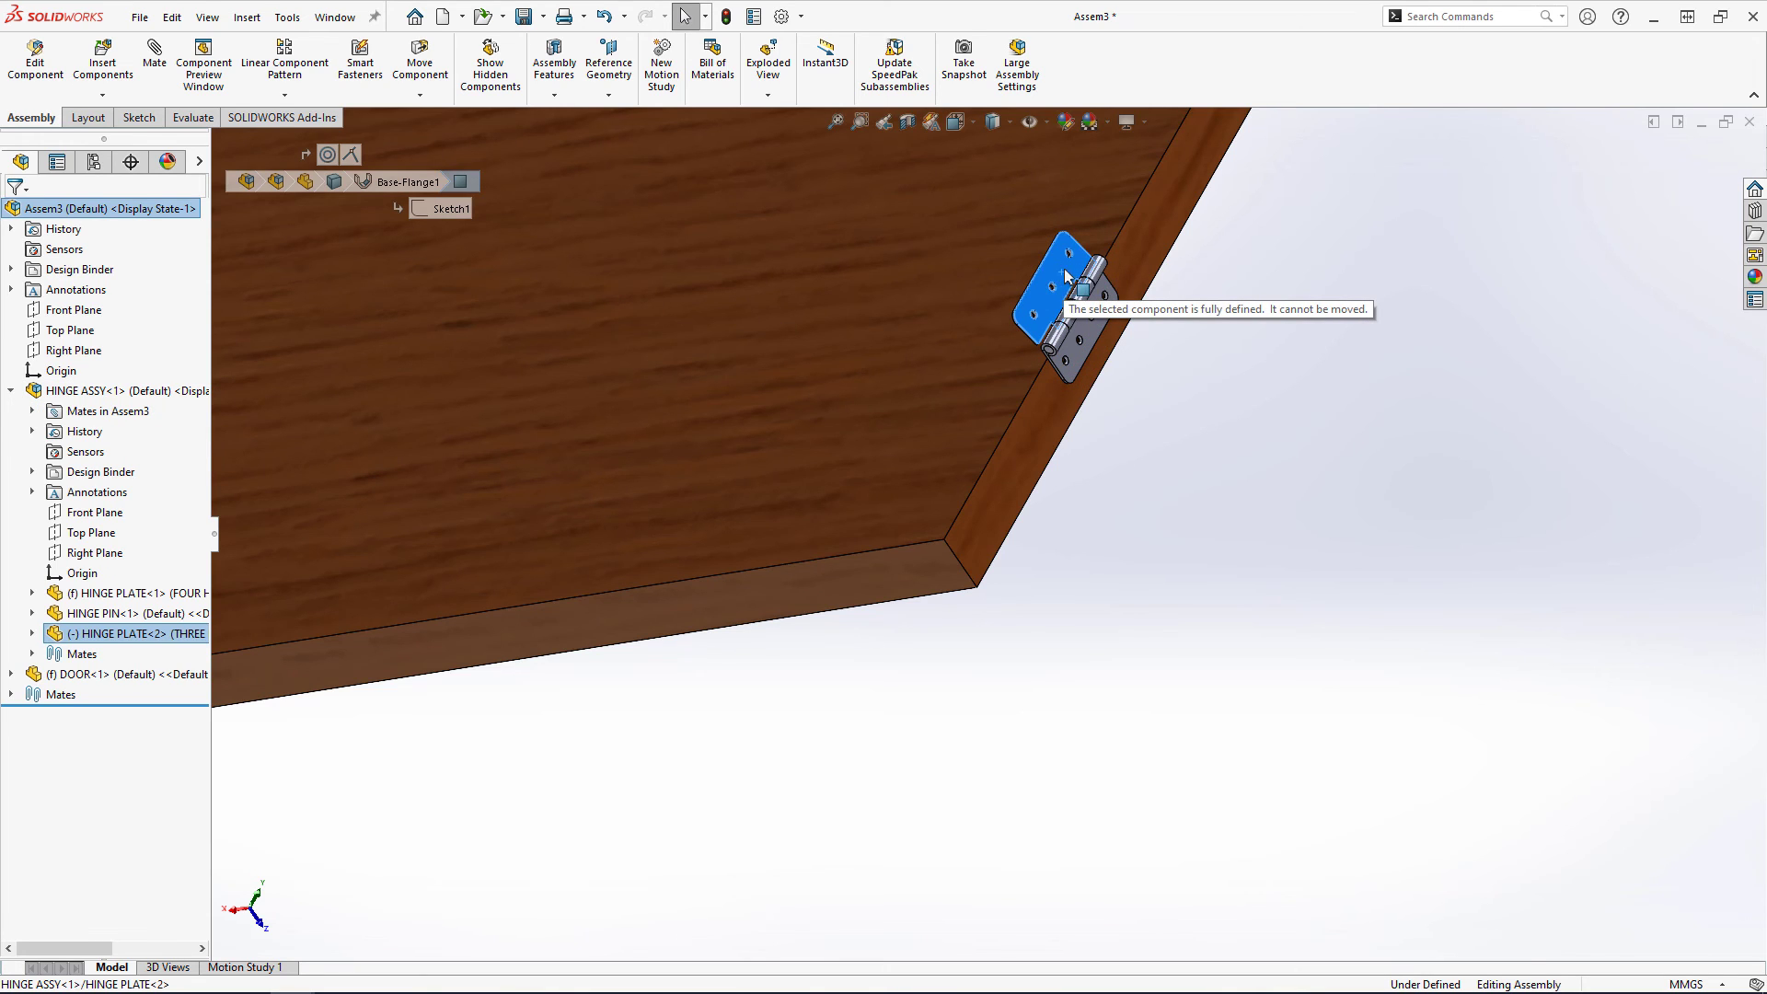
{"action": "left_click", "coordinate": [613, 747]}
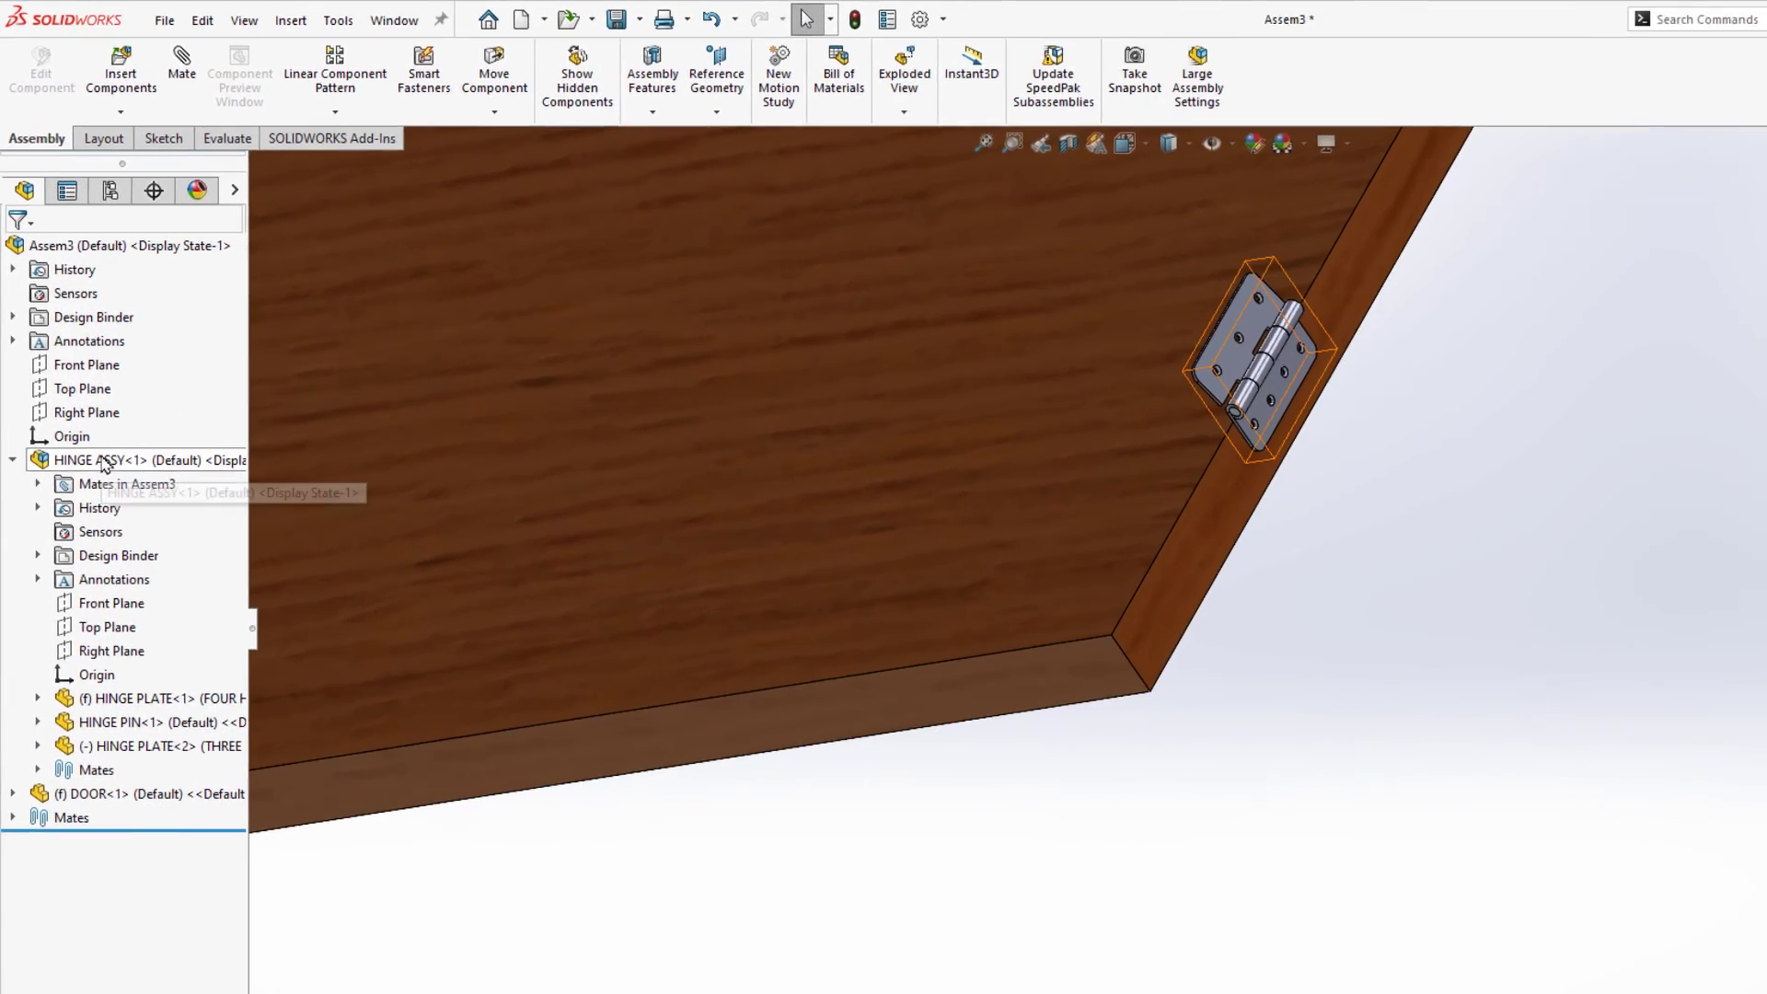
- Make HINGE ASSY a flexible subassembly and drag its free plate to swing about the pin
{"action": "right_click", "coordinate": [89, 392]}
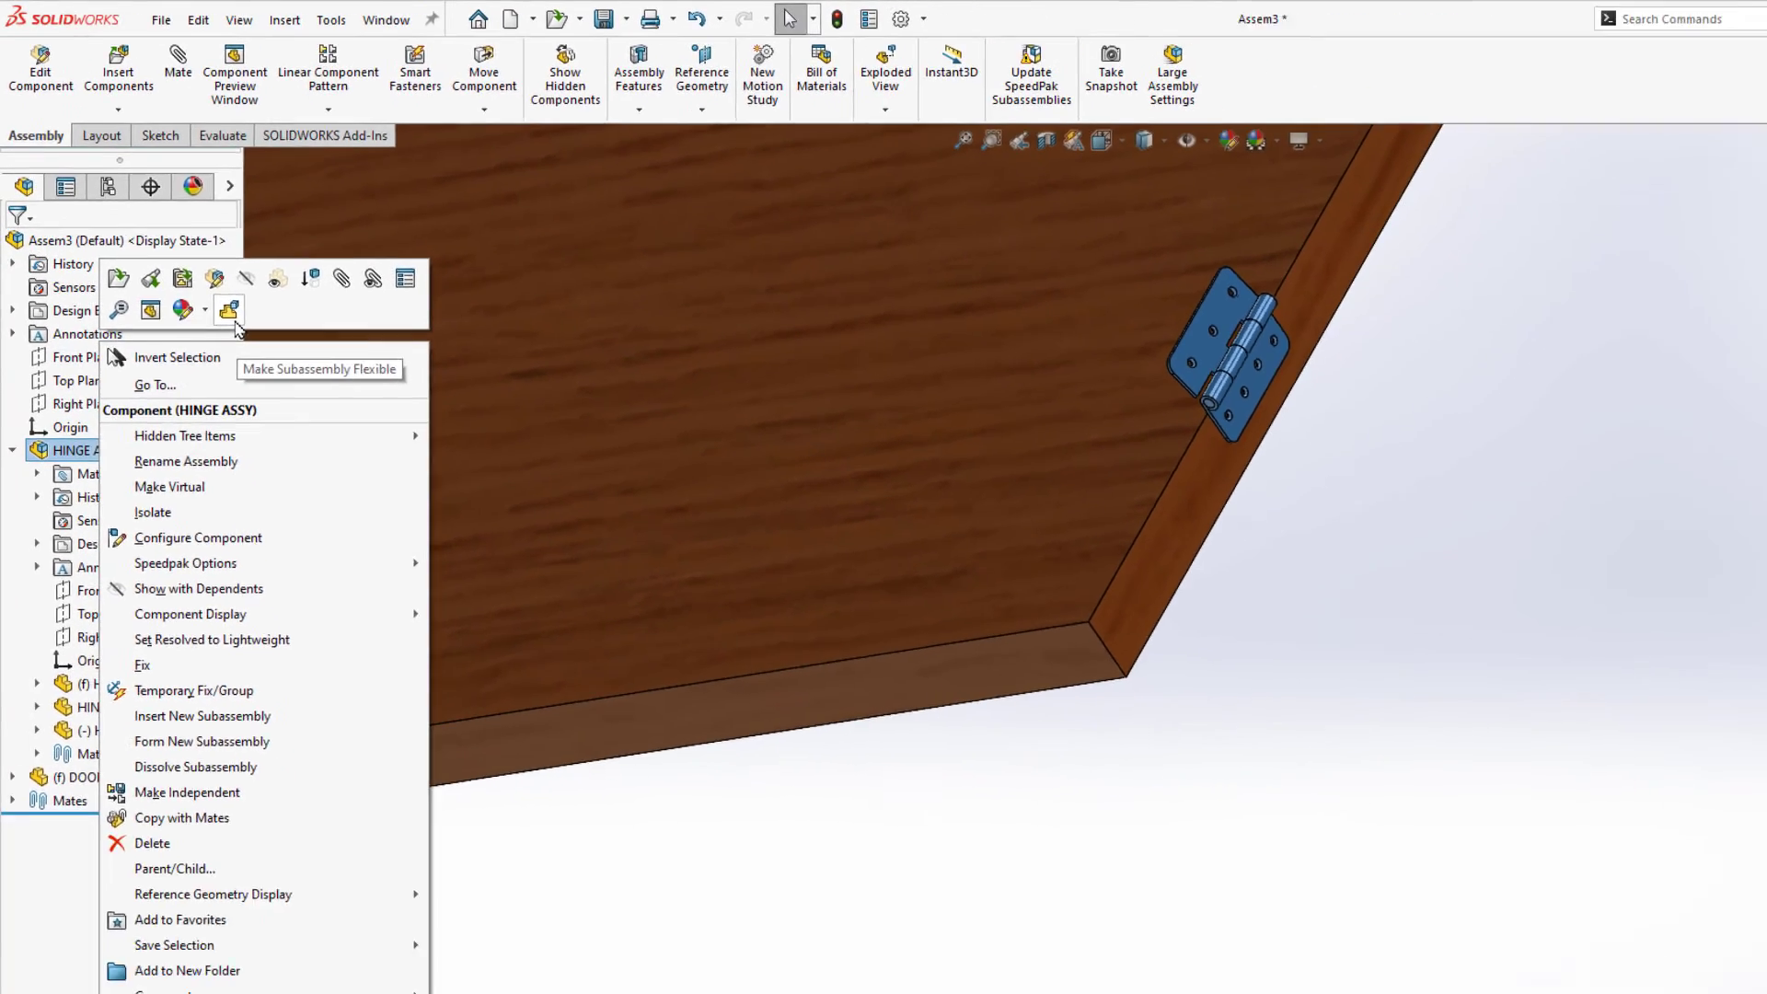
{"action": "left_click", "coordinate": [286, 390]}
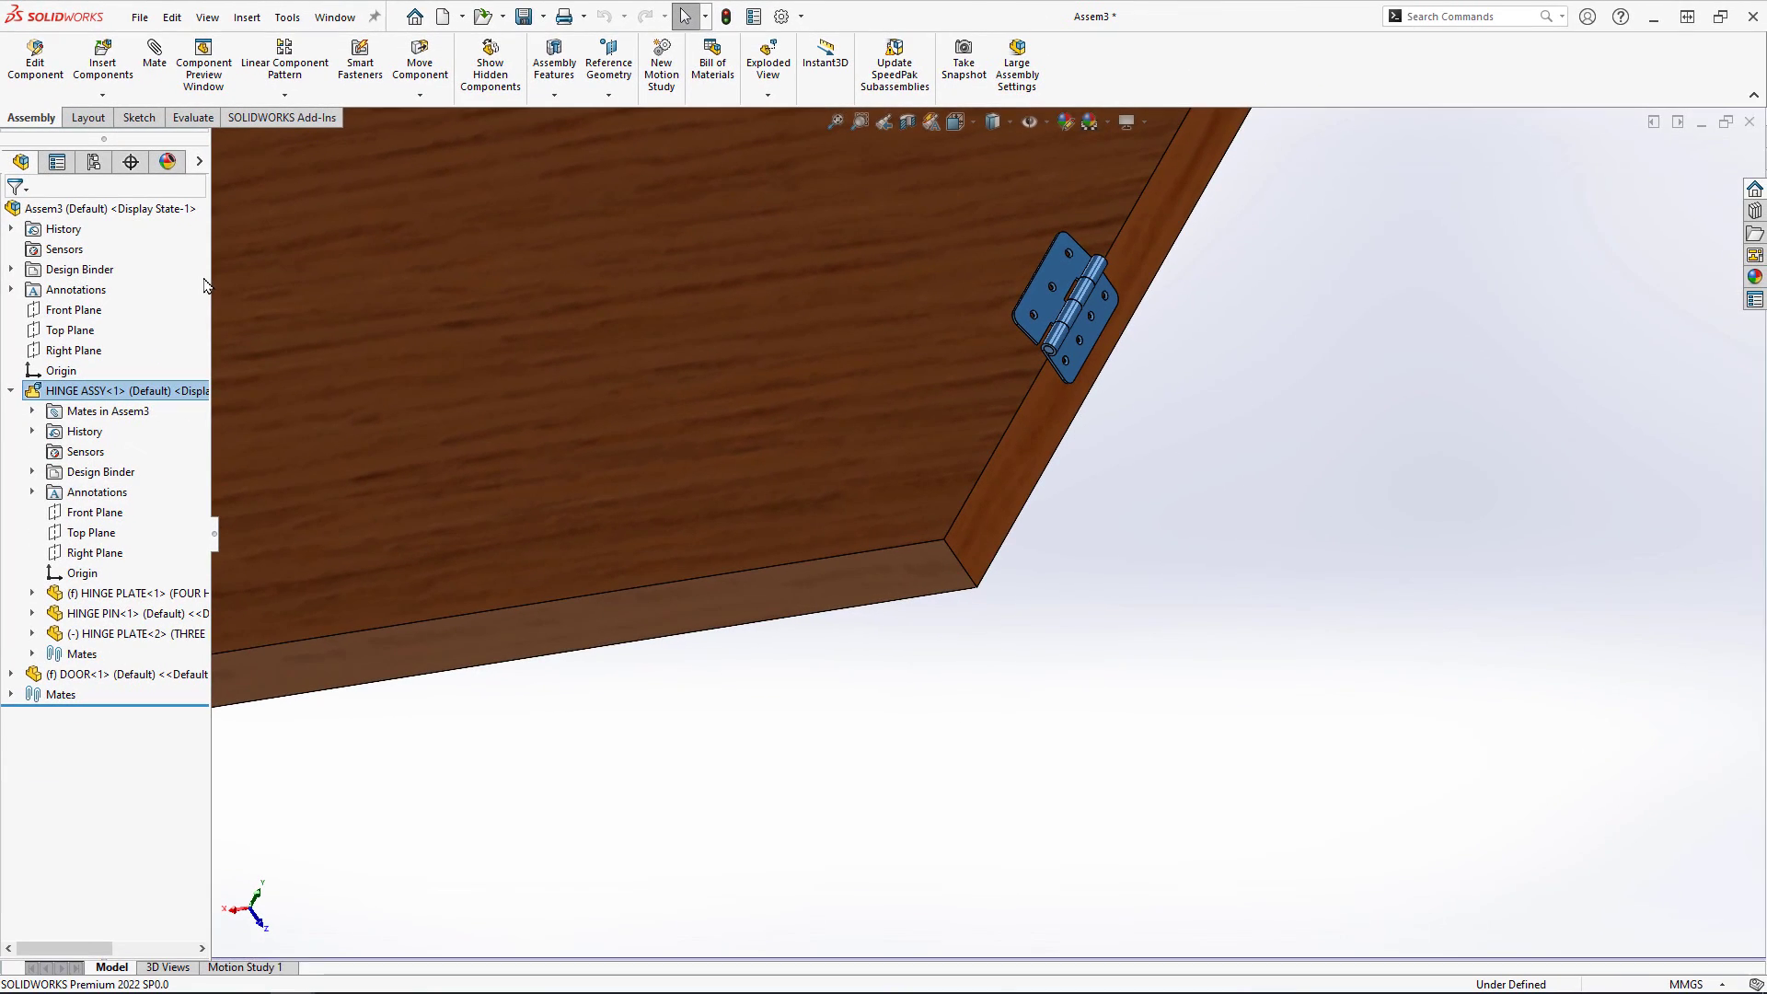
{"action": "mouse_move", "coordinate": [1048, 294]}
{"action": "left_mouse_down"}
{"action": "mouse_move", "coordinate": [1077, 276]}
{"action": "mouse_move", "coordinate": [1049, 290]}
{"action": "left_mouse_up"}
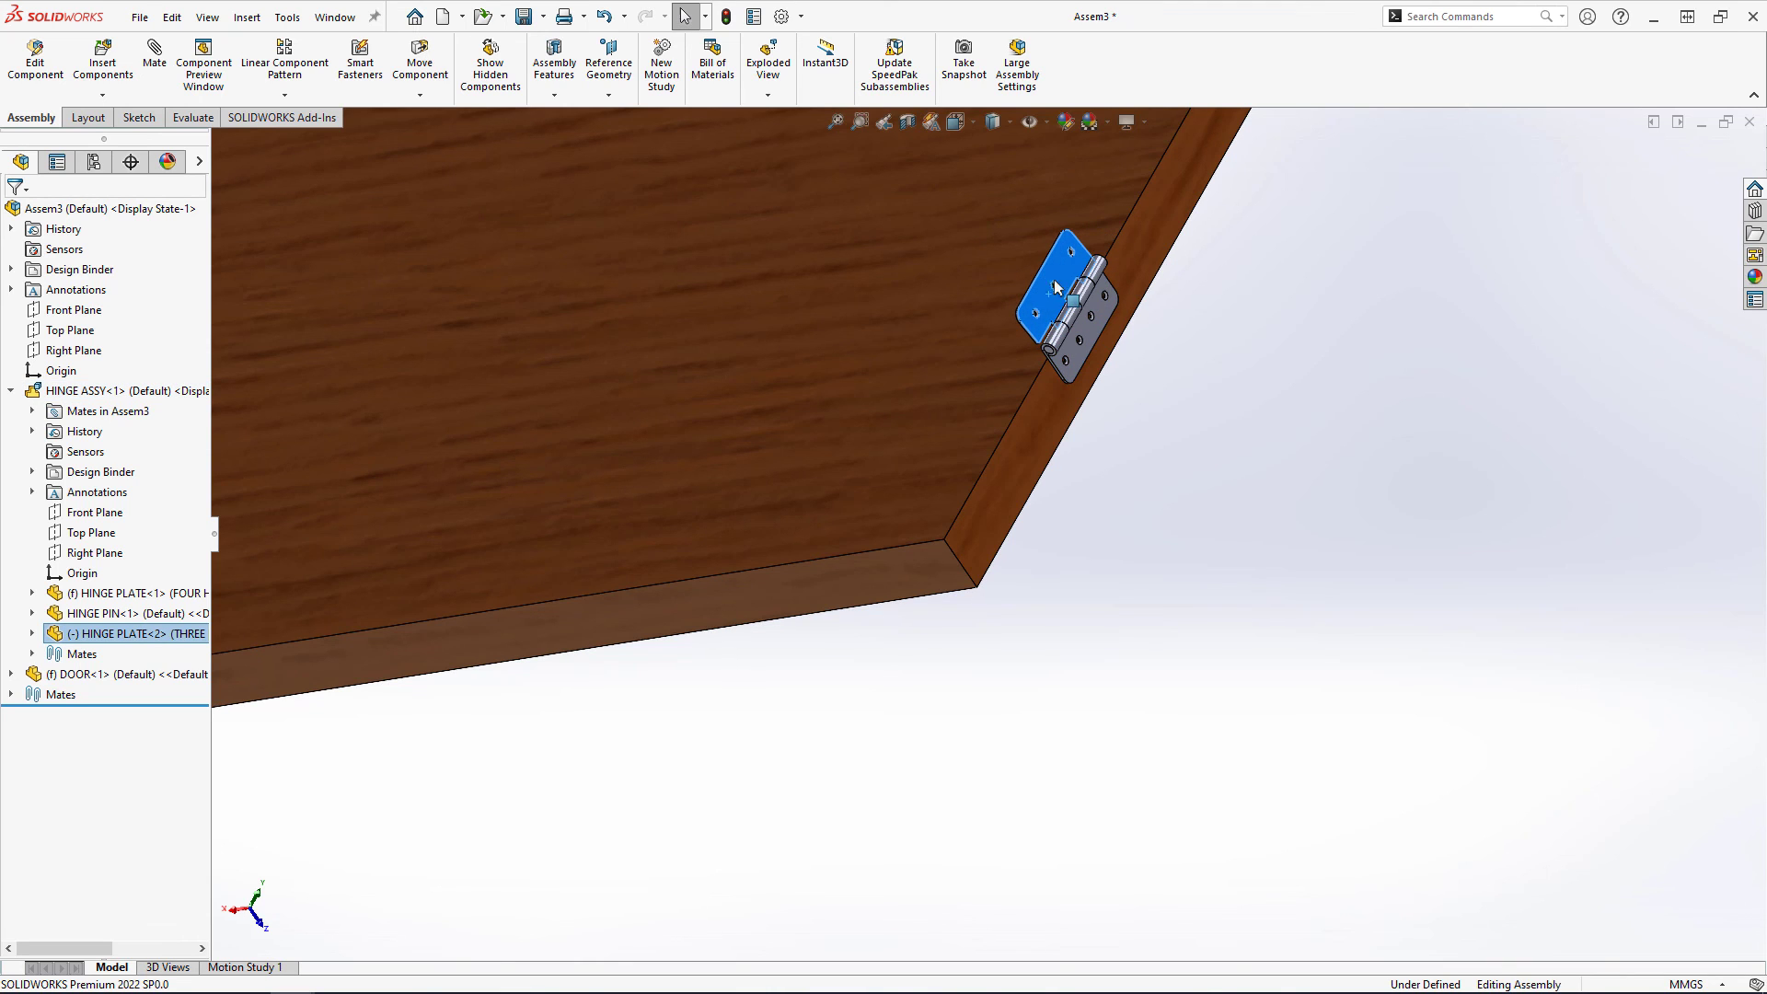
{"action": "left_click", "coordinate": [1157, 489]}
{"action": "scroll", "coordinate": [1157, 491], "scroll_direction": "up", "scroll_amount": 3}
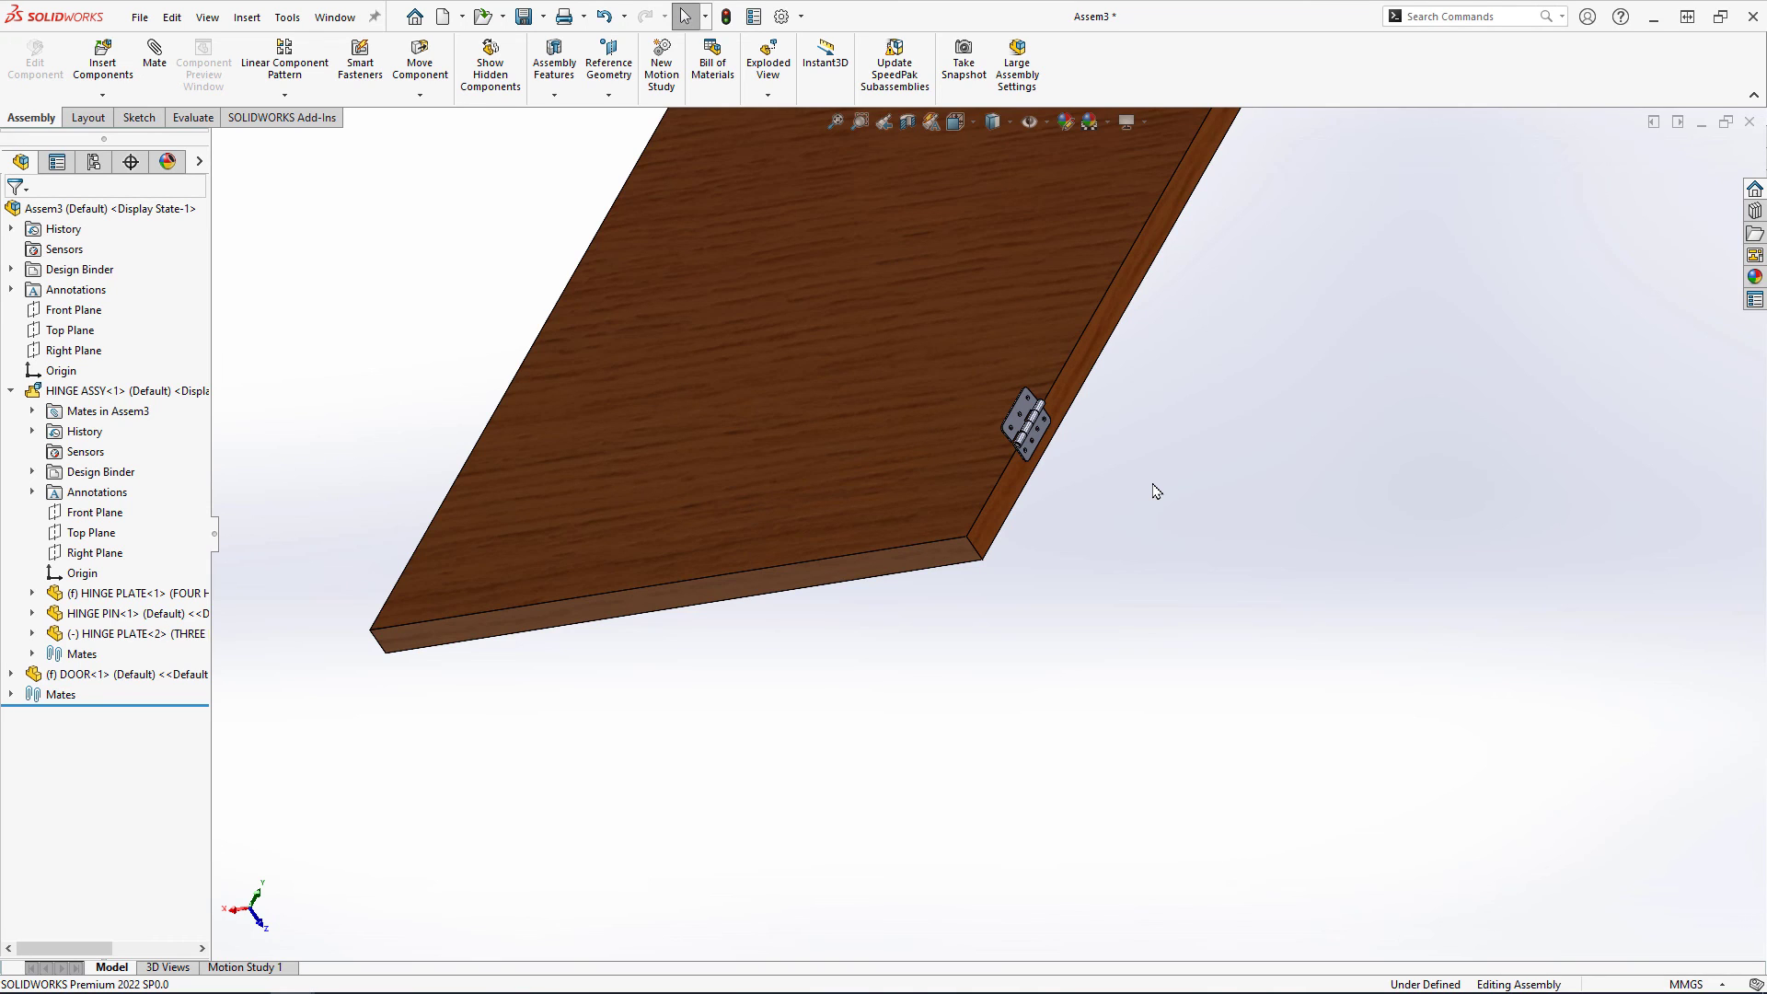
{"action": "scroll", "coordinate": [1157, 491], "scroll_direction": "up", "scroll_amount": 3}
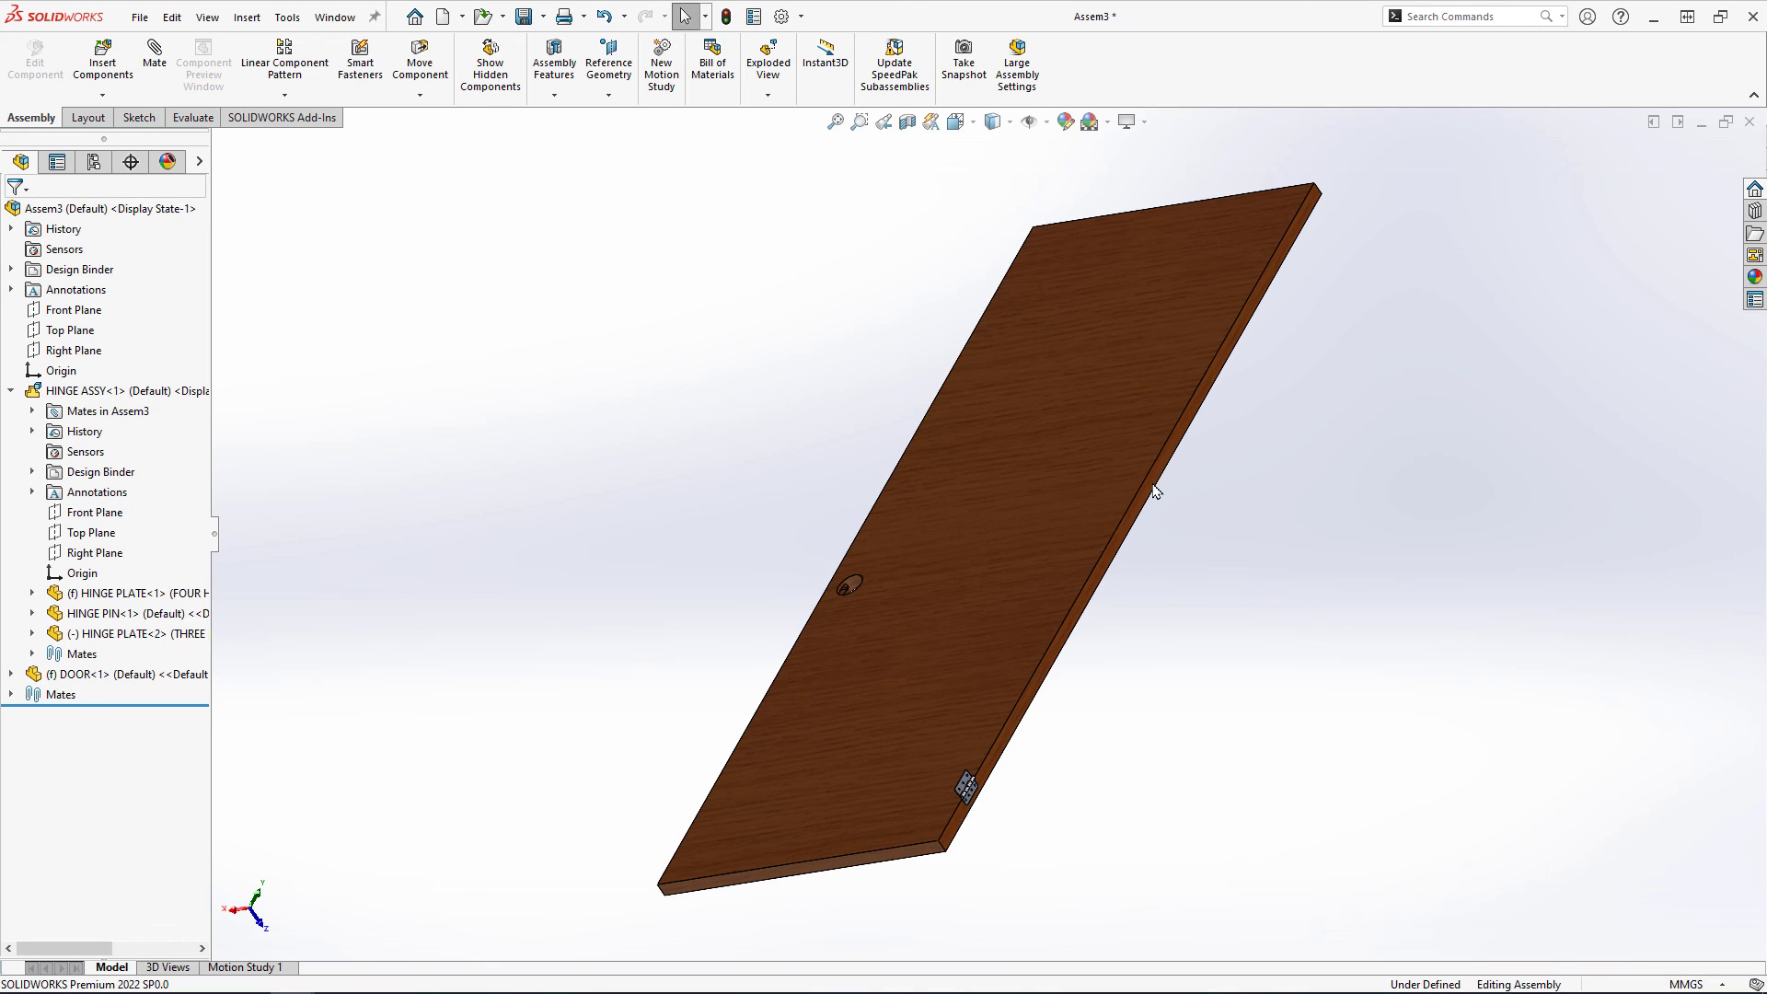